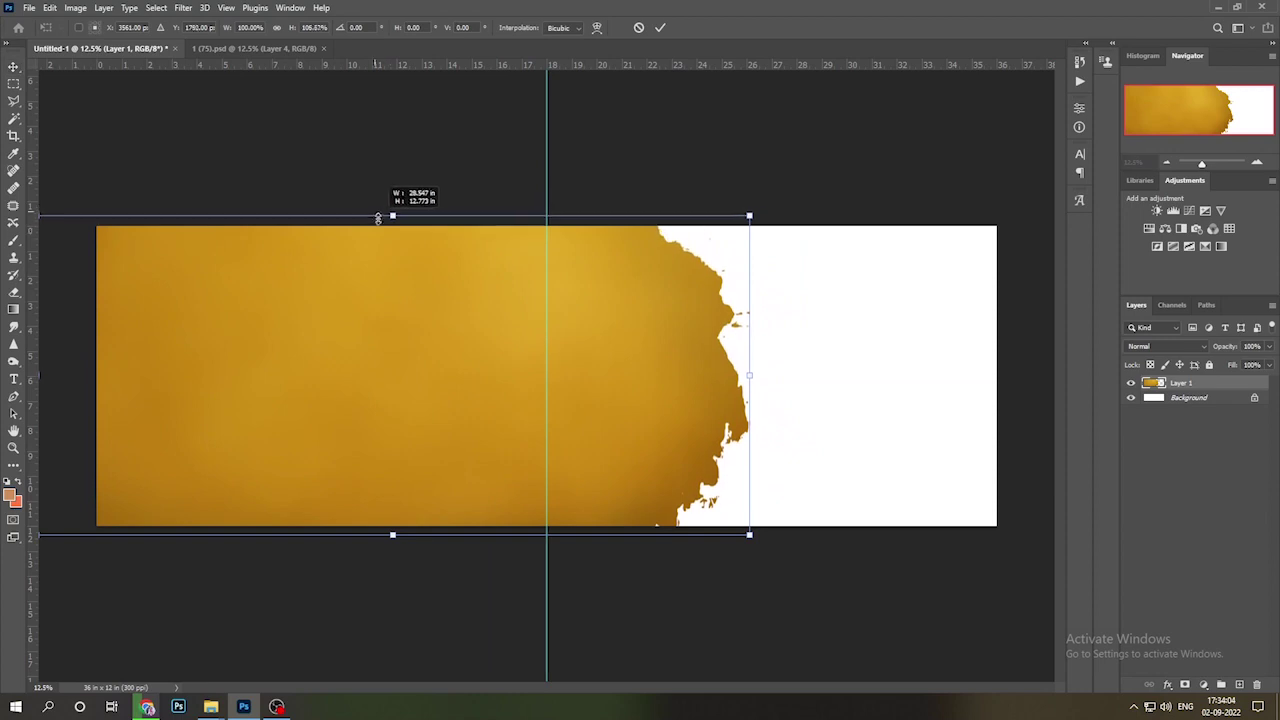
- Scale and position the gold brush texture so it fills roughly the left two thirds of the canvas
drag(474, 331, 520, 349)
key(Return)
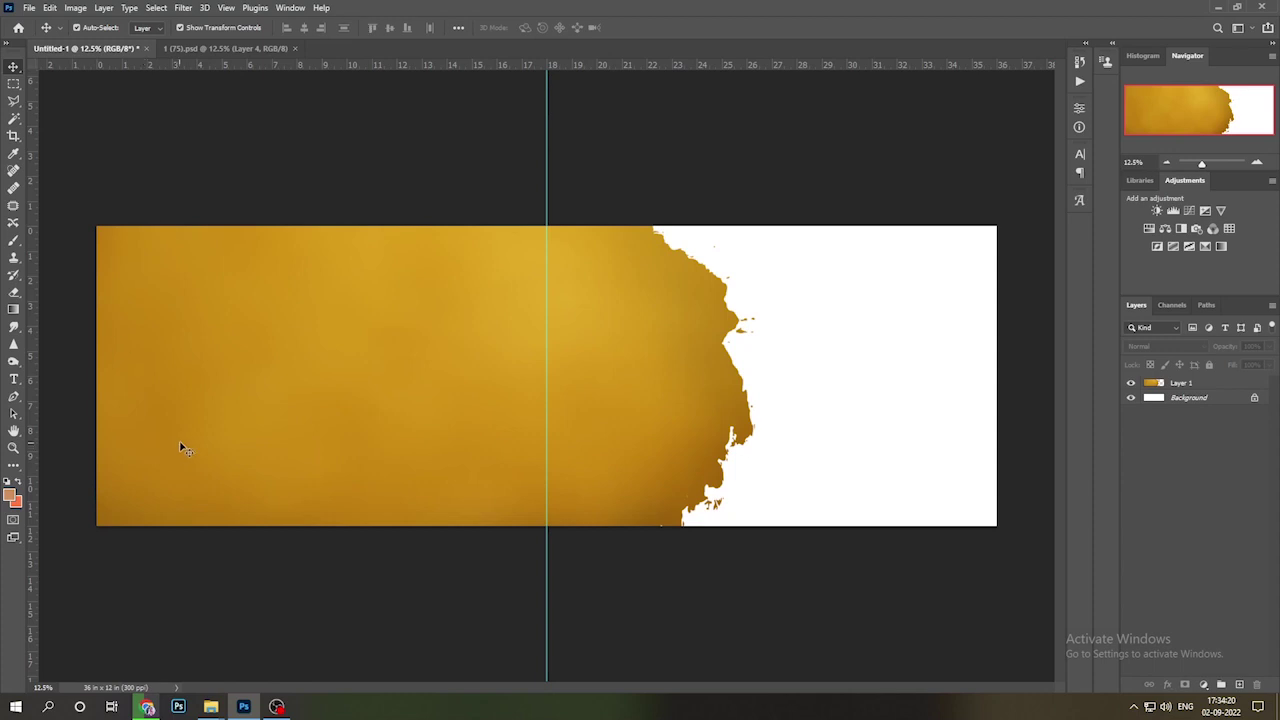
- Copy a small rectangular area of the white Background to its own layer above the gold texture, near the canvas's lower-left corner
key(m)
click(1208, 400)
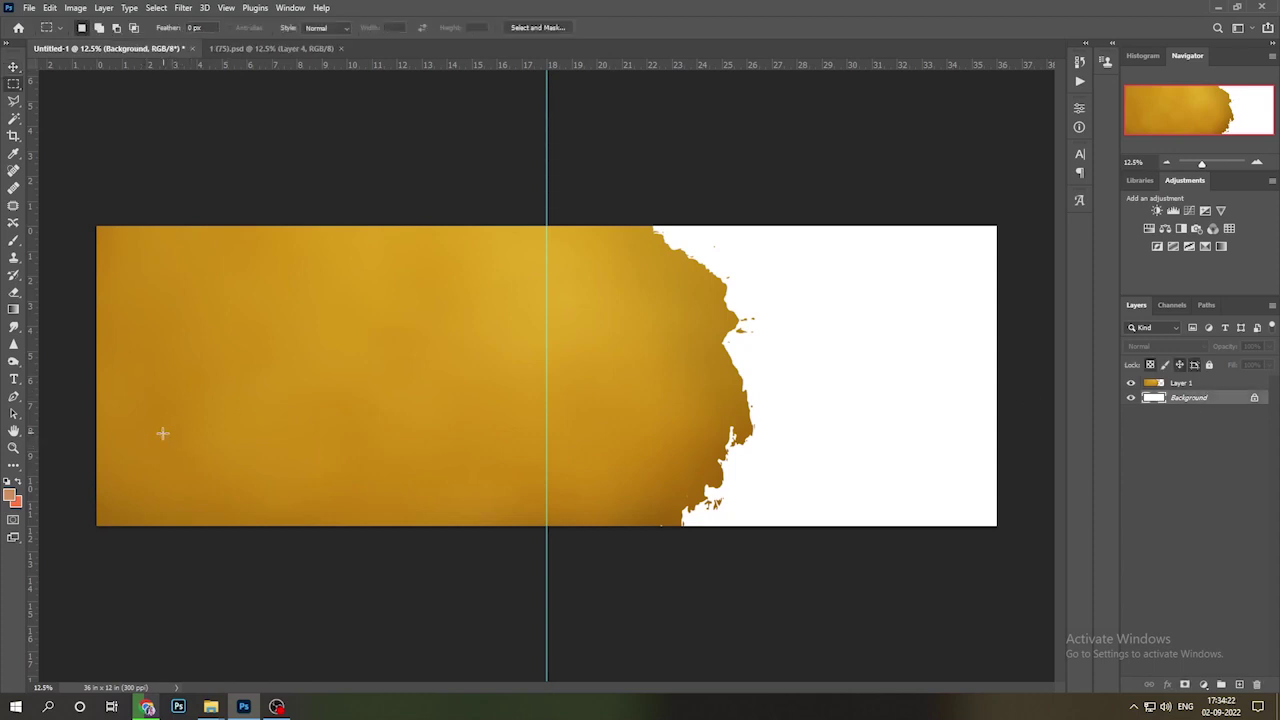
drag(134, 450, 280, 505)
key(ctrl+j)
key(v)
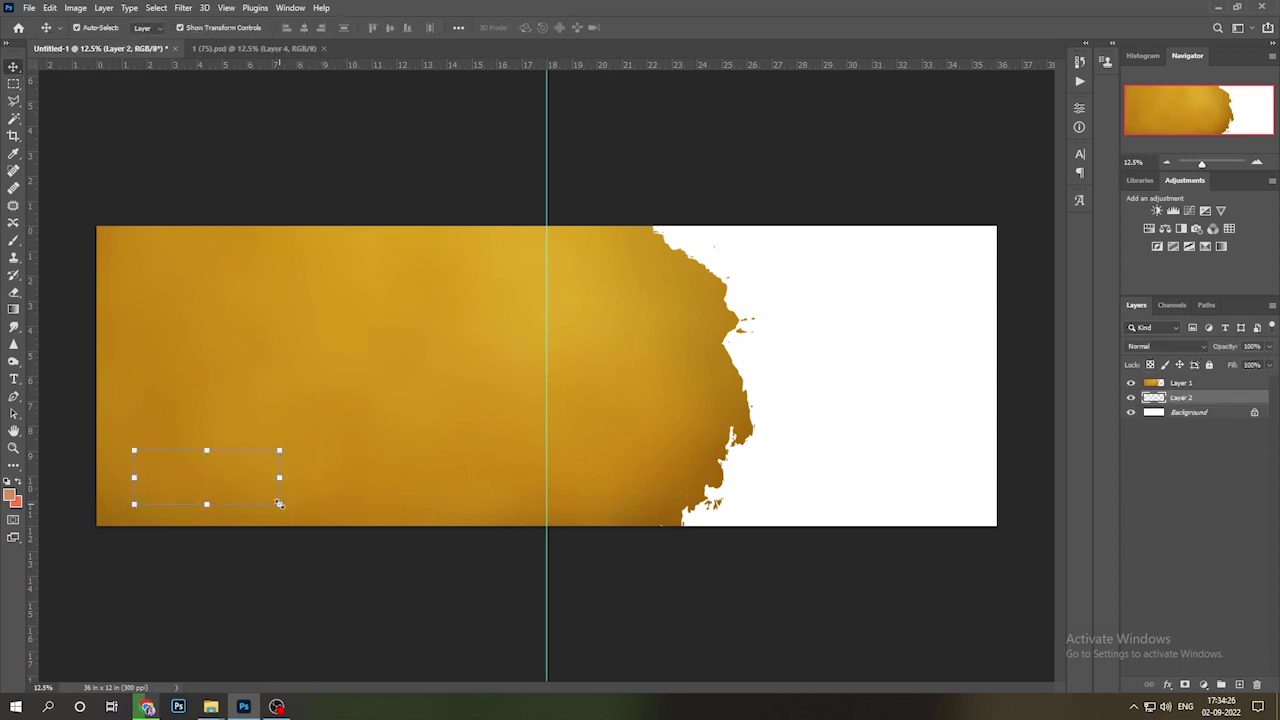
key(ctrl+bracketright)
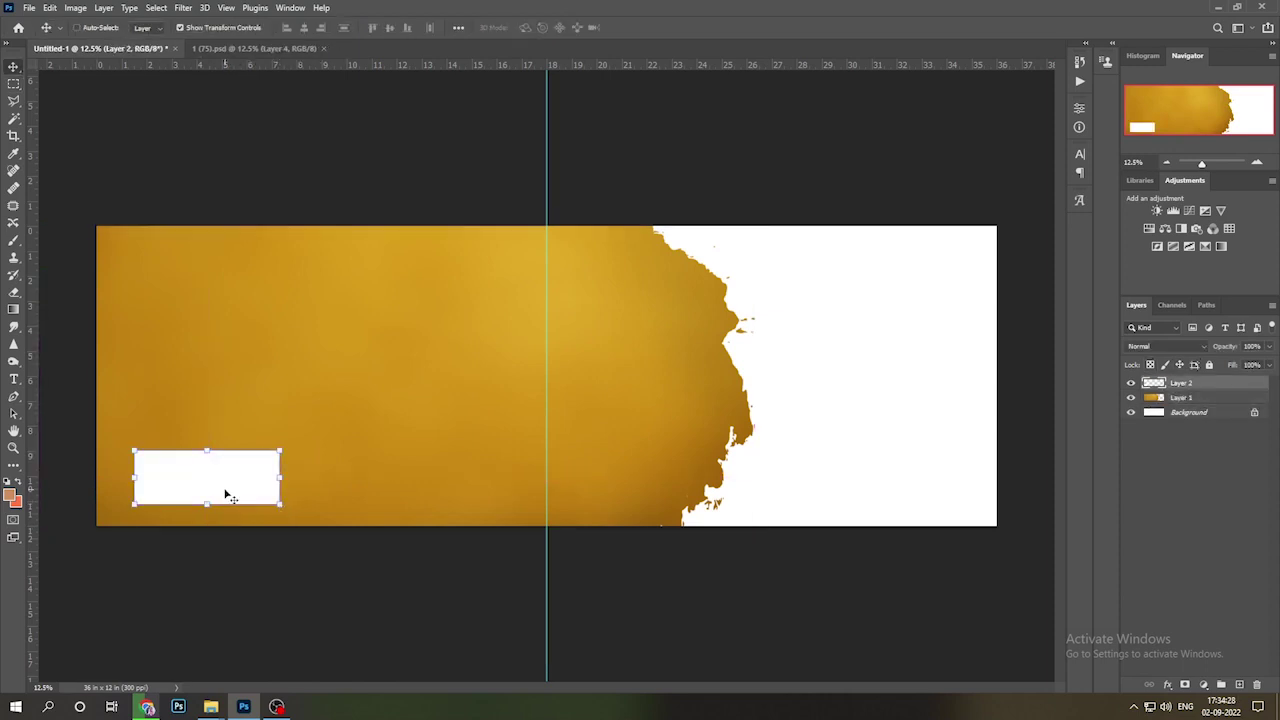
- Make two copies of the white rectangle, enlarge them and stagger them one above the other left of the centre guide
drag(228, 495, 503, 516)
shift+click(435, 372)
key(ctrl+t)
drag(466, 474, 428, 440)
key(Return)
- Make the two copied rectangles taller and reposition them, and shrink the white rectangle in the canvas's lower-left corner
shift+click(421, 303)
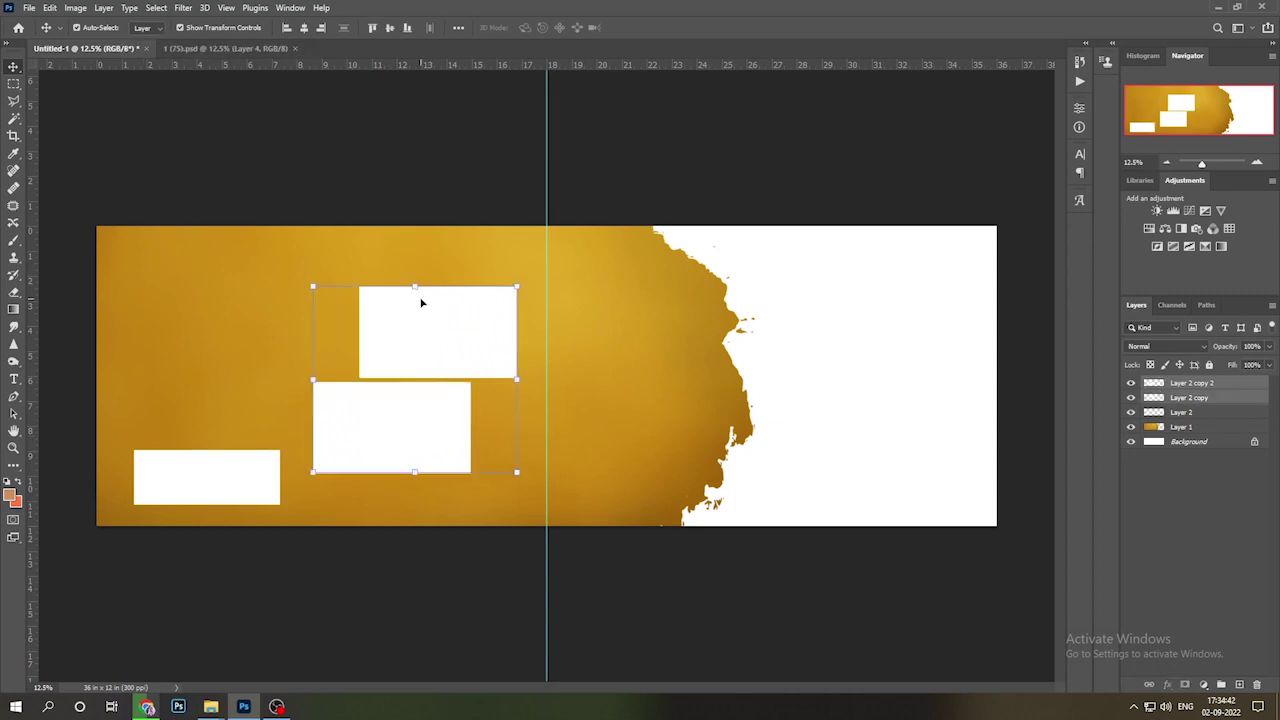
drag(418, 287, 440, 306)
key(Return)
drag(230, 486, 249, 459)
key(Return)
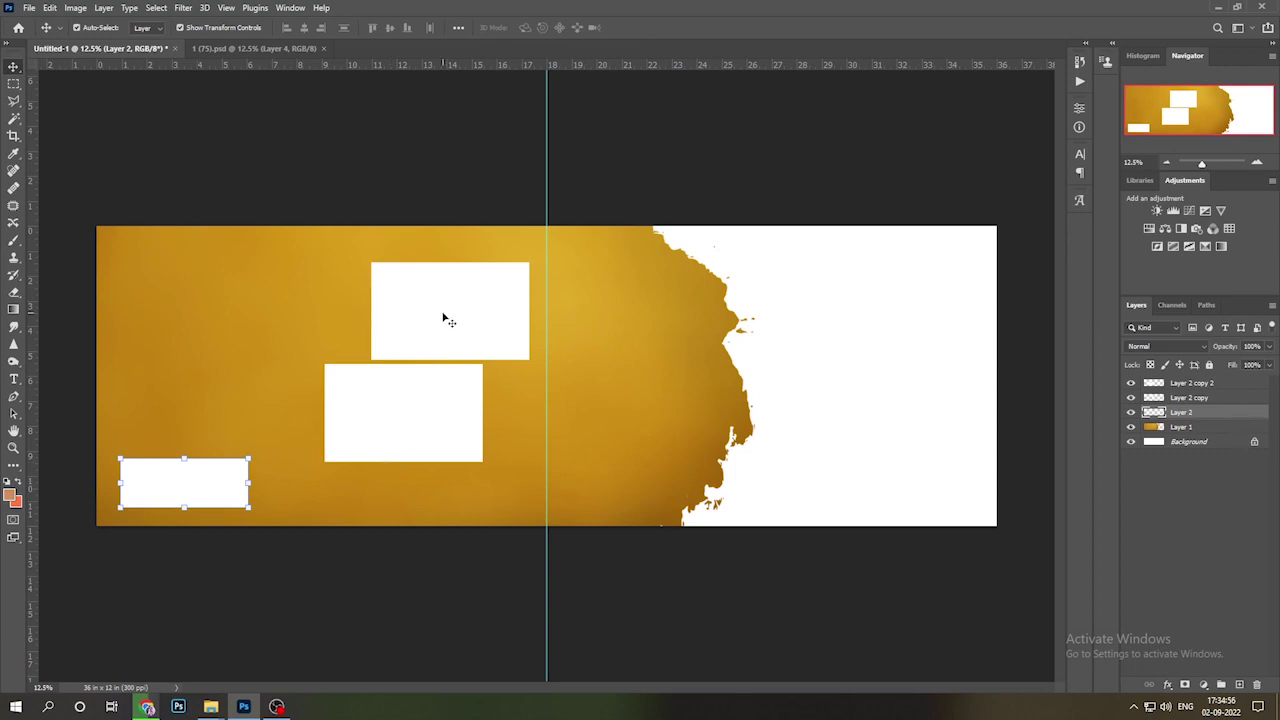
- Copy a gold rectangle from the texture layer, duplicate it and stack both on the white area at the canvas's right end
click(229, 332)
key(m)
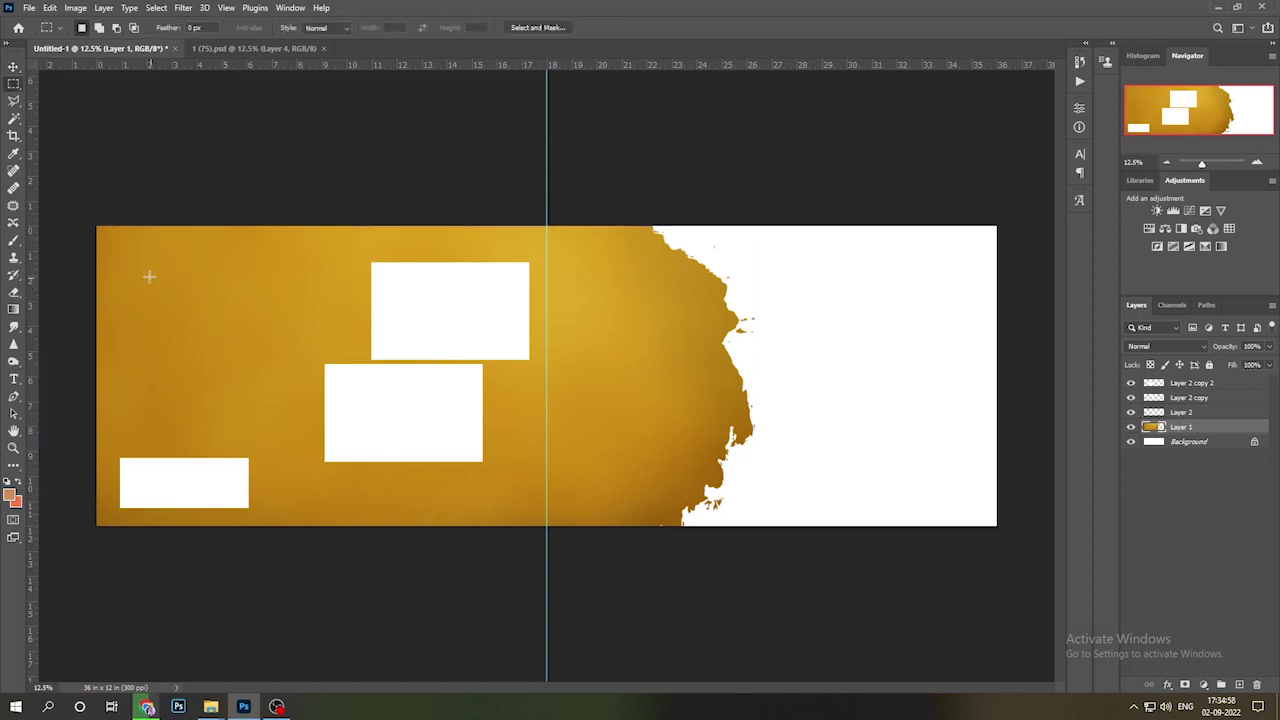
drag(149, 276, 843, 430)
key(ctrl+j)
key(v)
key(Return)
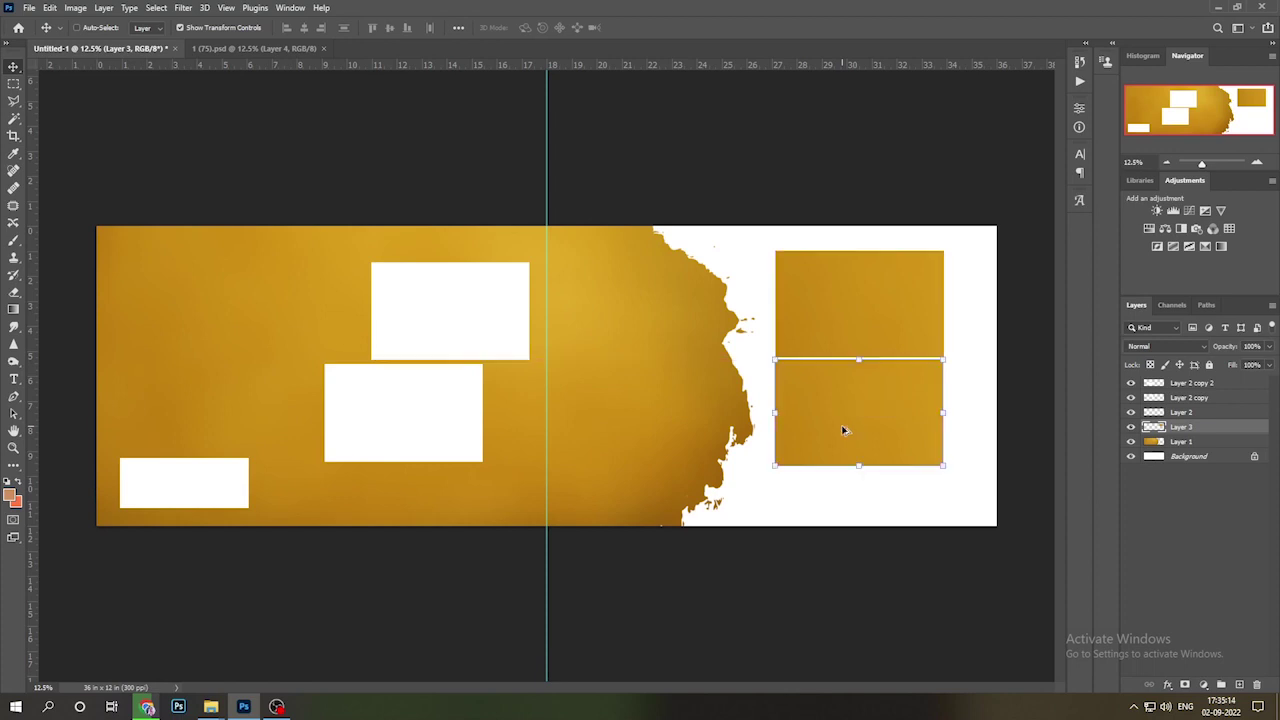
ctrl+shift+click(852, 334)
drag(880, 388, 897, 447)
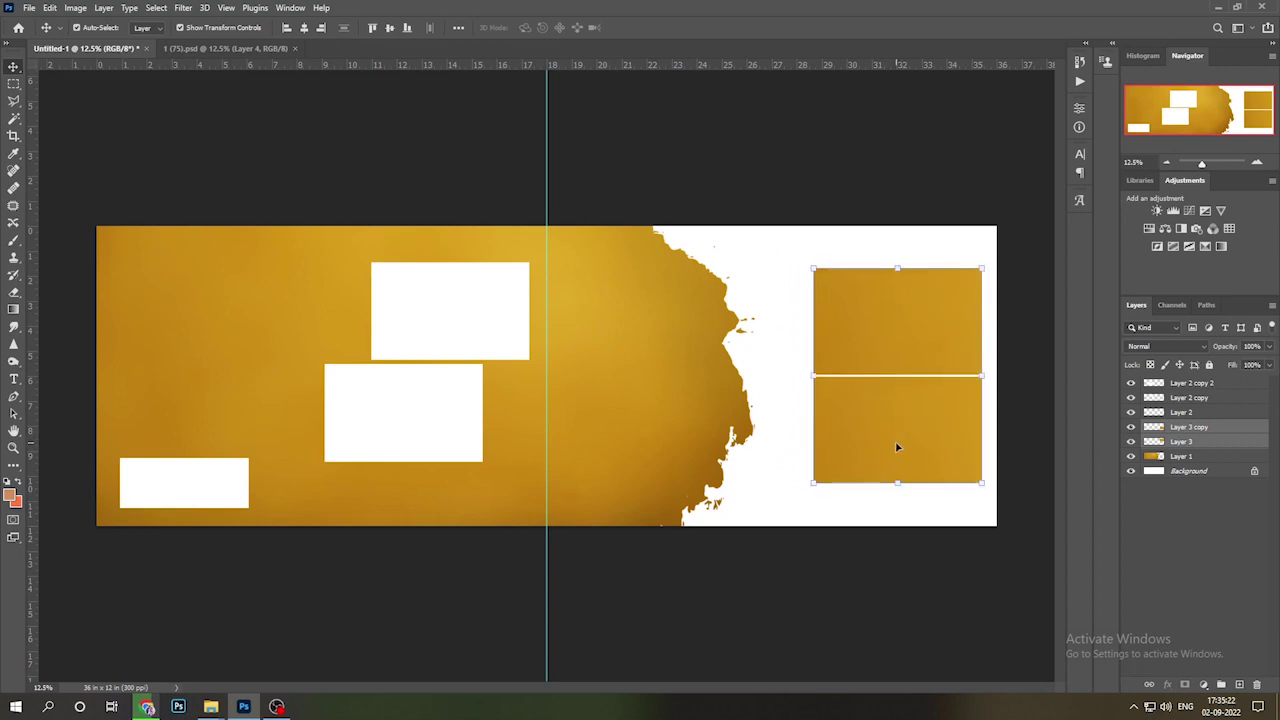
- Open the photos 0U0A4350, 0U0A4353, 0U0A4368, 0U0A4370, 0U0A4557 and VS0B7749 from folder 11 in Photoshop
click(211, 707)
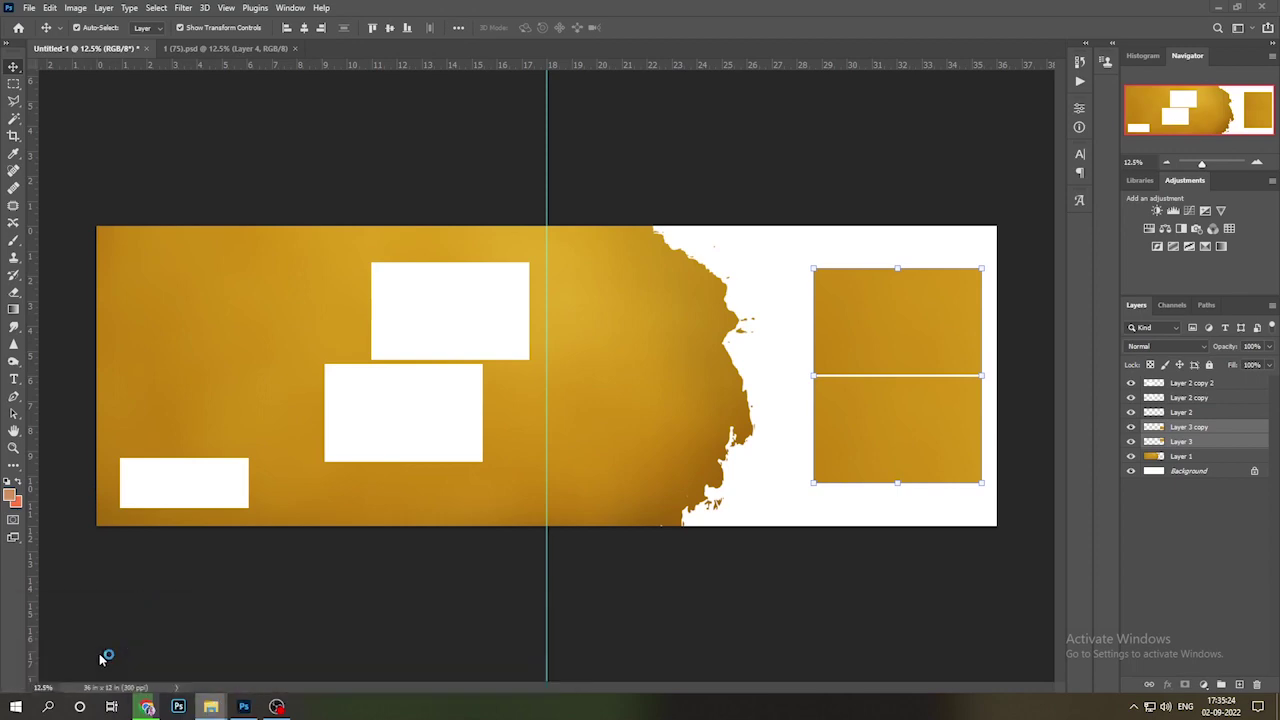
click(300, 280)
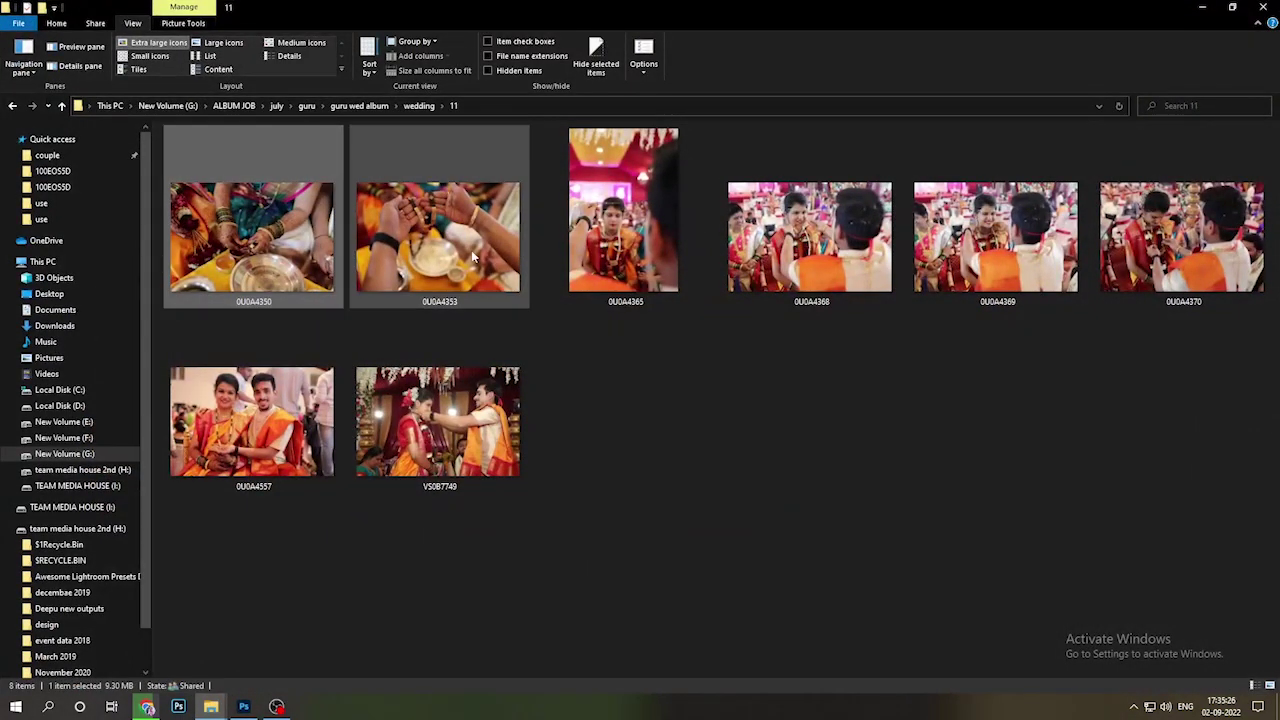
ctrl+click(474, 258)
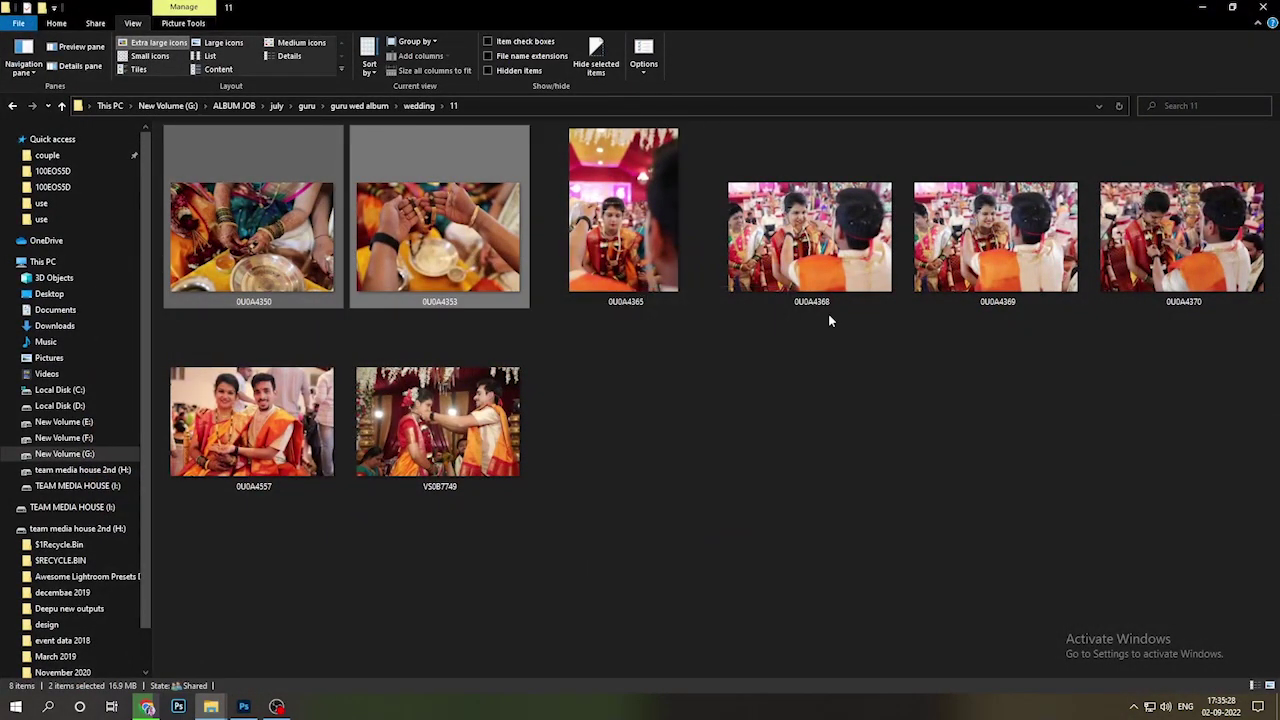
ctrl+click(770, 297)
ctrl+click(1180, 240)
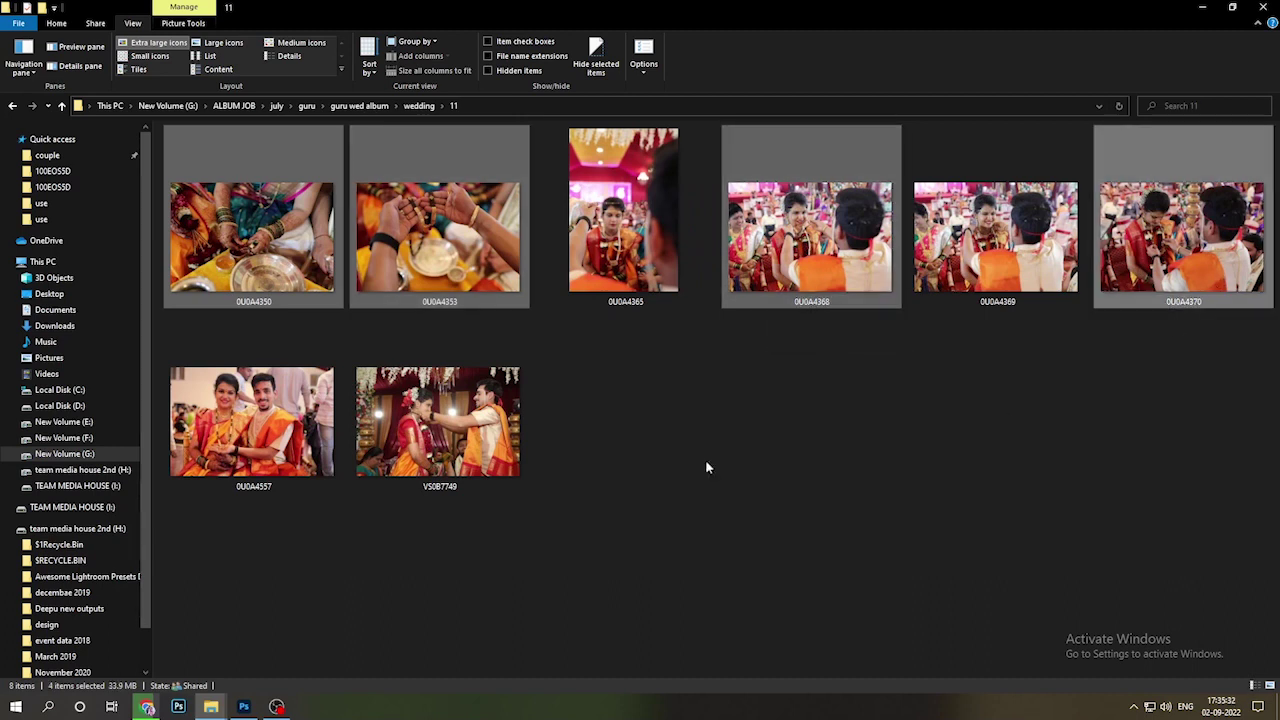
ctrl+click(286, 478)
ctrl+click(480, 463)
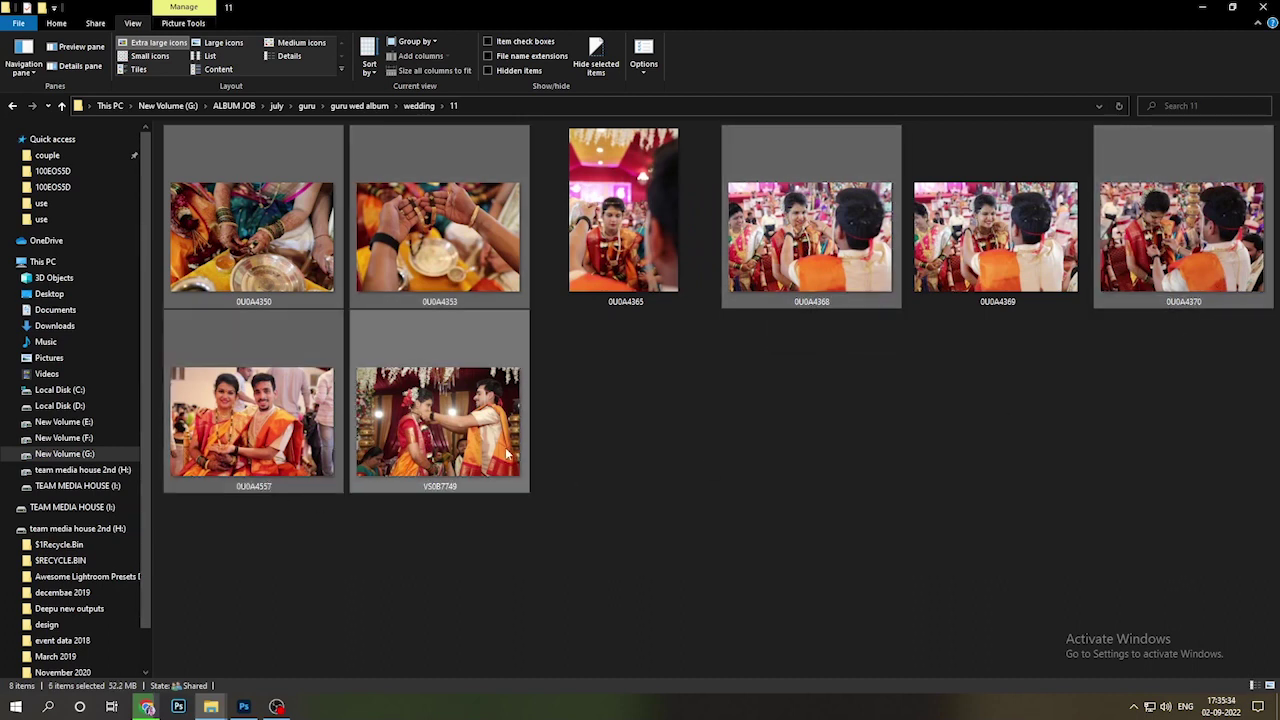
drag(507, 455, 636, 55)
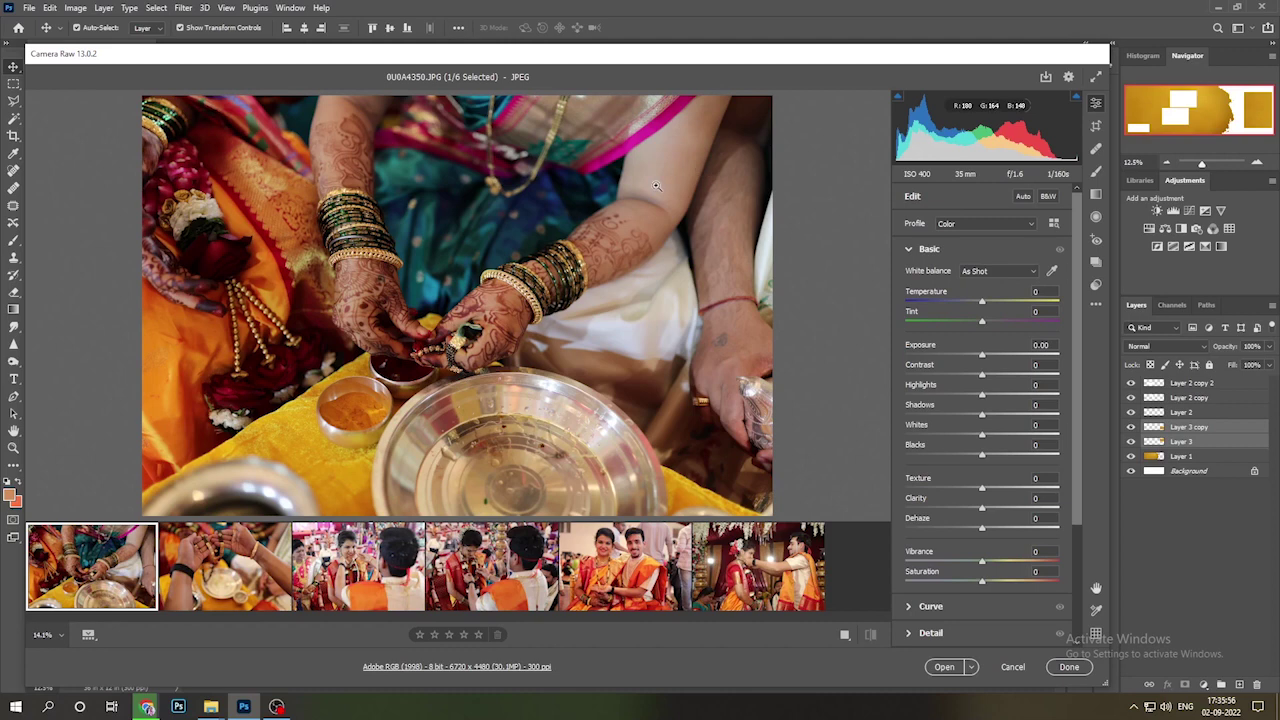
- Paste the copied Camera Raw adjustments onto all six photos and open them as documents
key(ctrl+a)
key(ctrl+v)
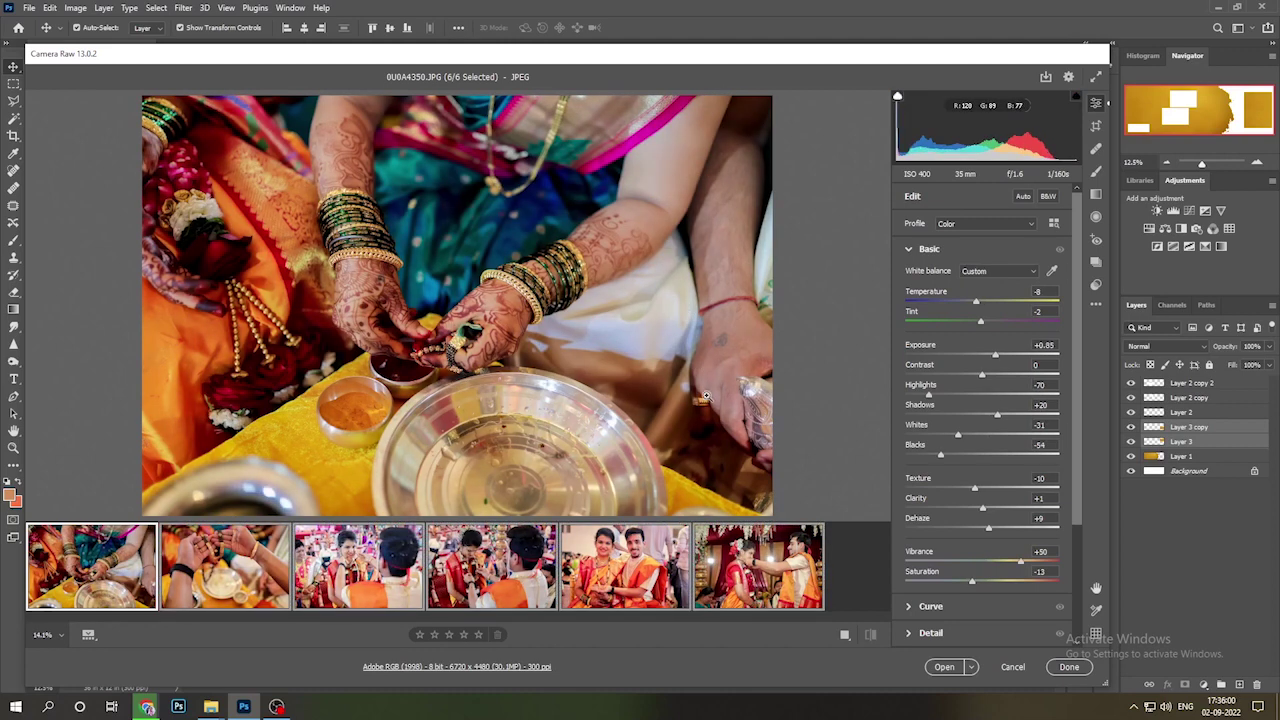
click(932, 667)
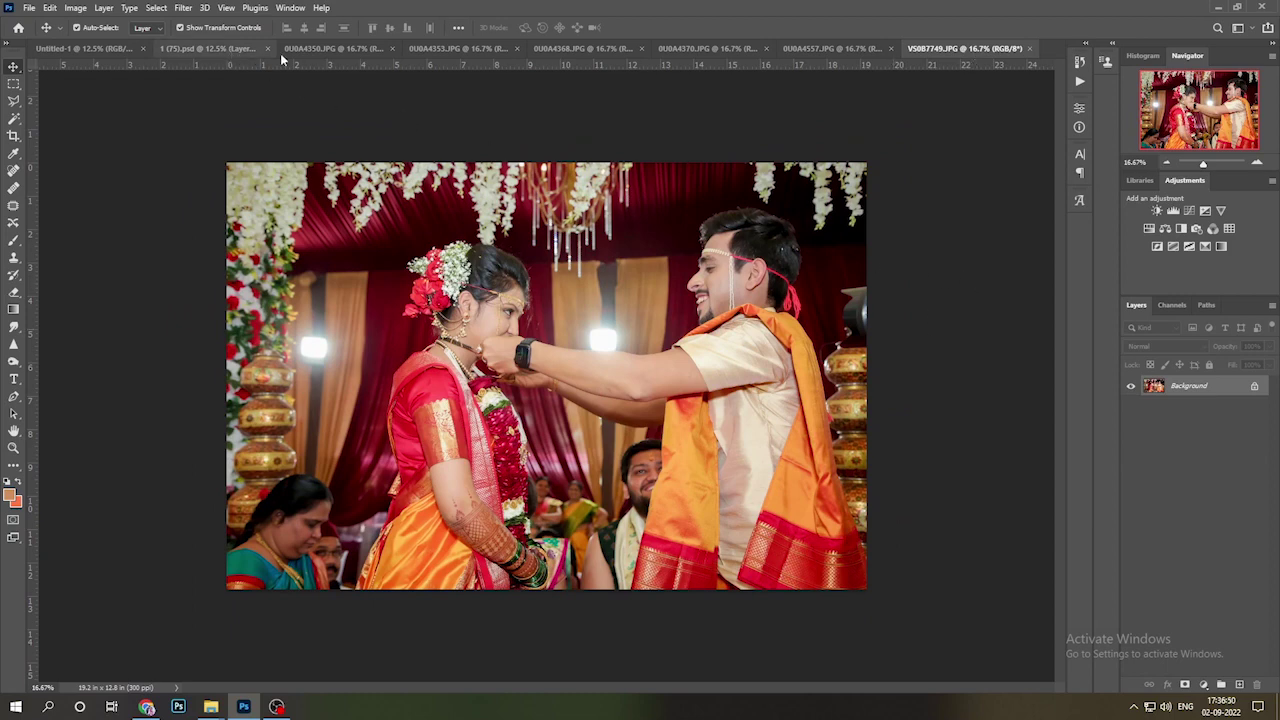
- Copy the whole 0U0A4350.JPG image, close it without saving and return to the Untitled-1 layout
click(340, 48)
key(ctrl+a)
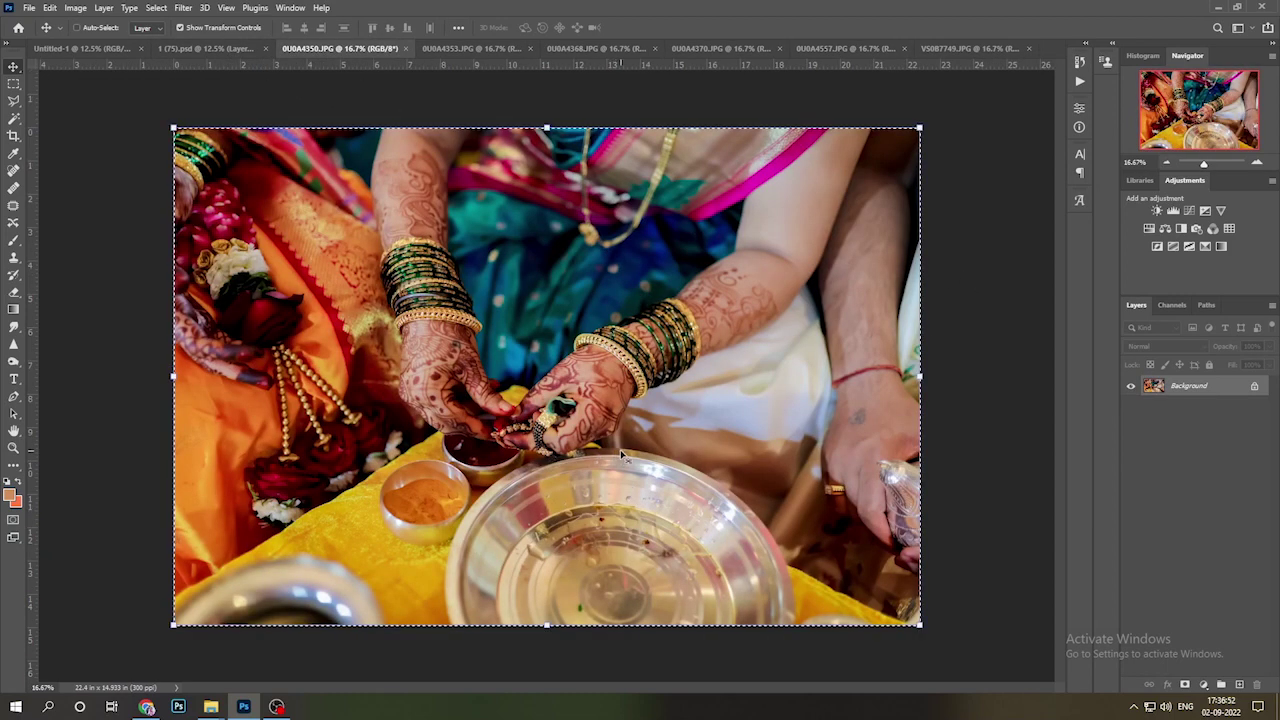
key(ctrl+w)
click(652, 259)
click(85, 48)
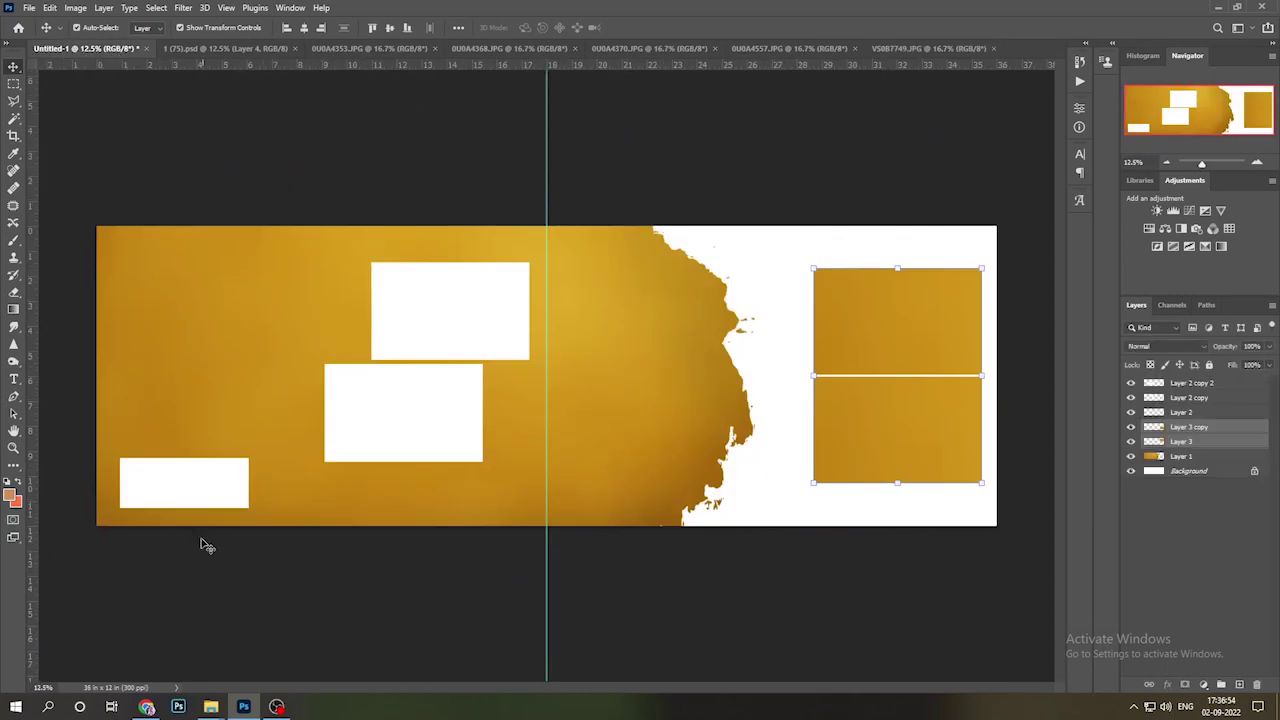
- Paste the photo inside the canvas's lower-left white rectangle and scale it to about 27% to fit
click(195, 480)
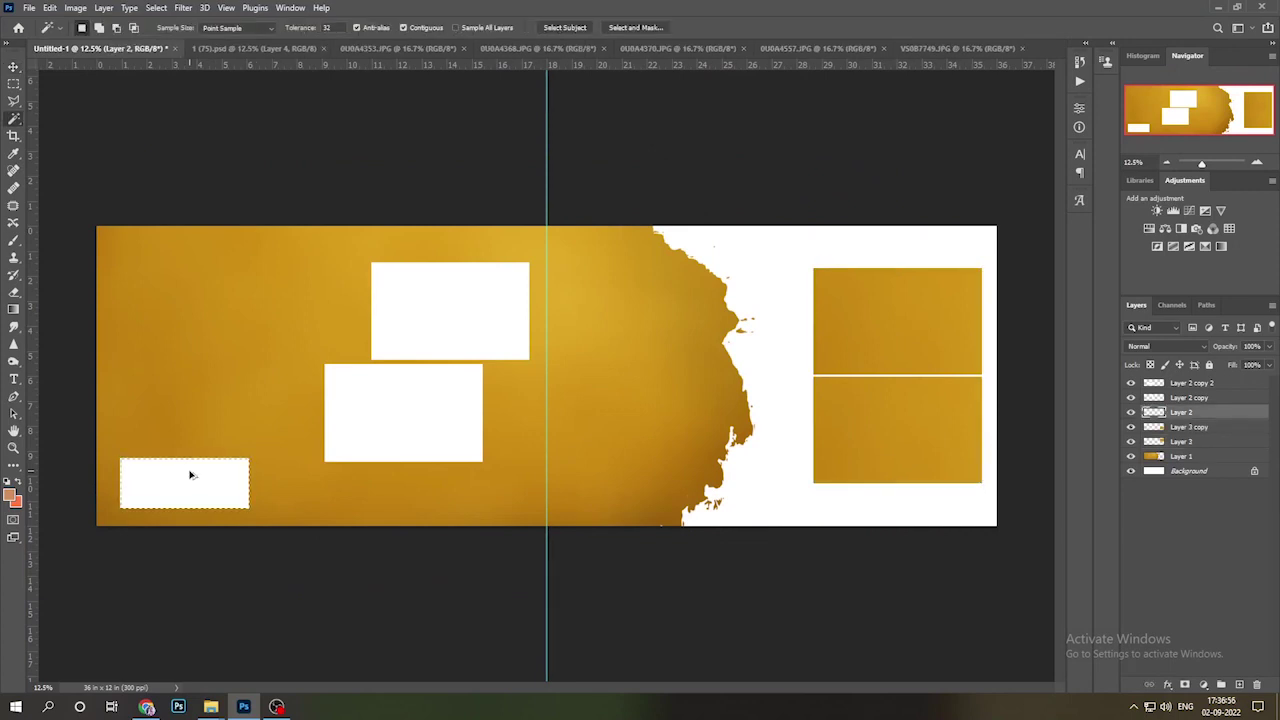
key(ctrl+shift+alt+v)
drag(378, 227, 347, 517)
drag(397, 579, 265, 535)
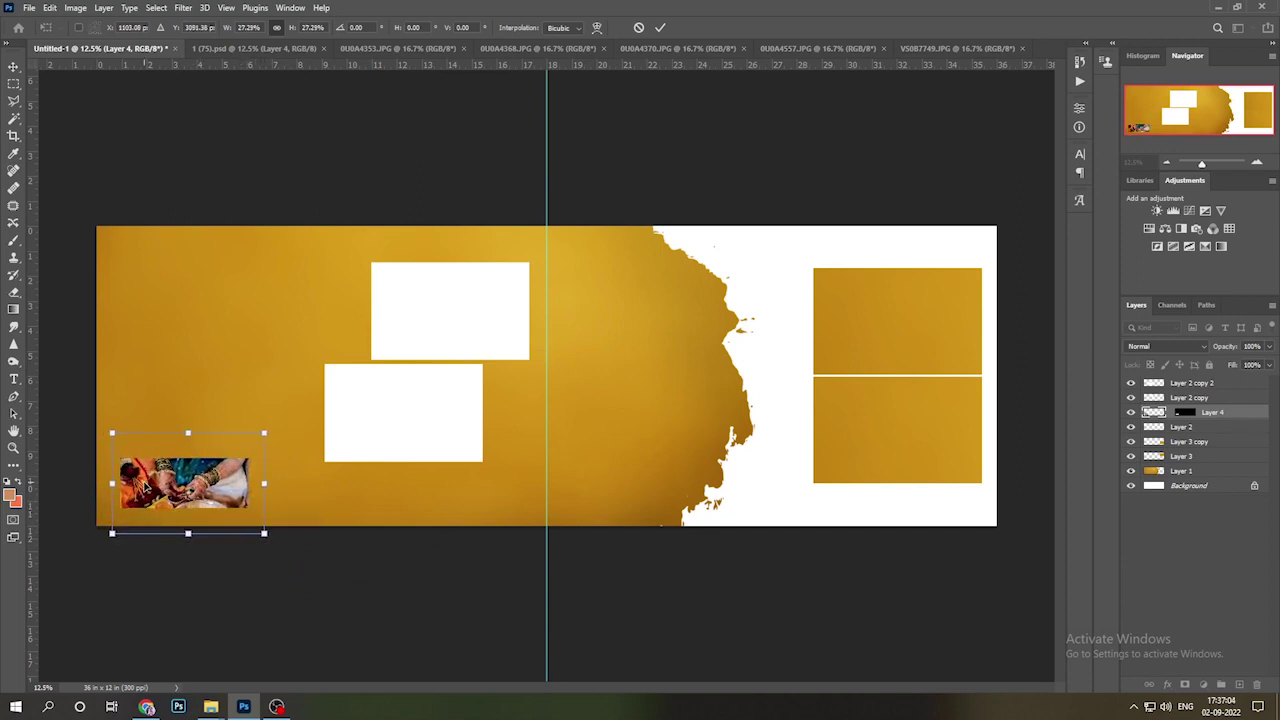
key(Return)
- Copy the whole 0U0A4353.JPG image and close it without saving
click(398, 50)
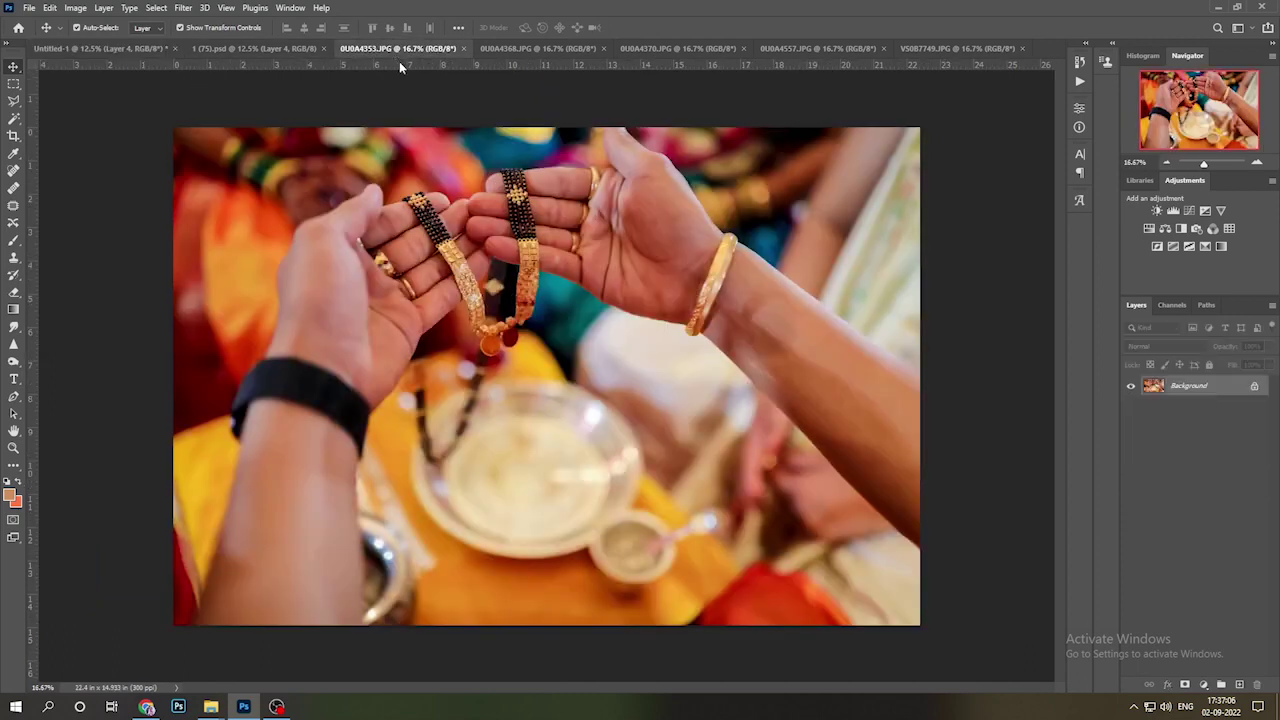
key(ctrl+a)
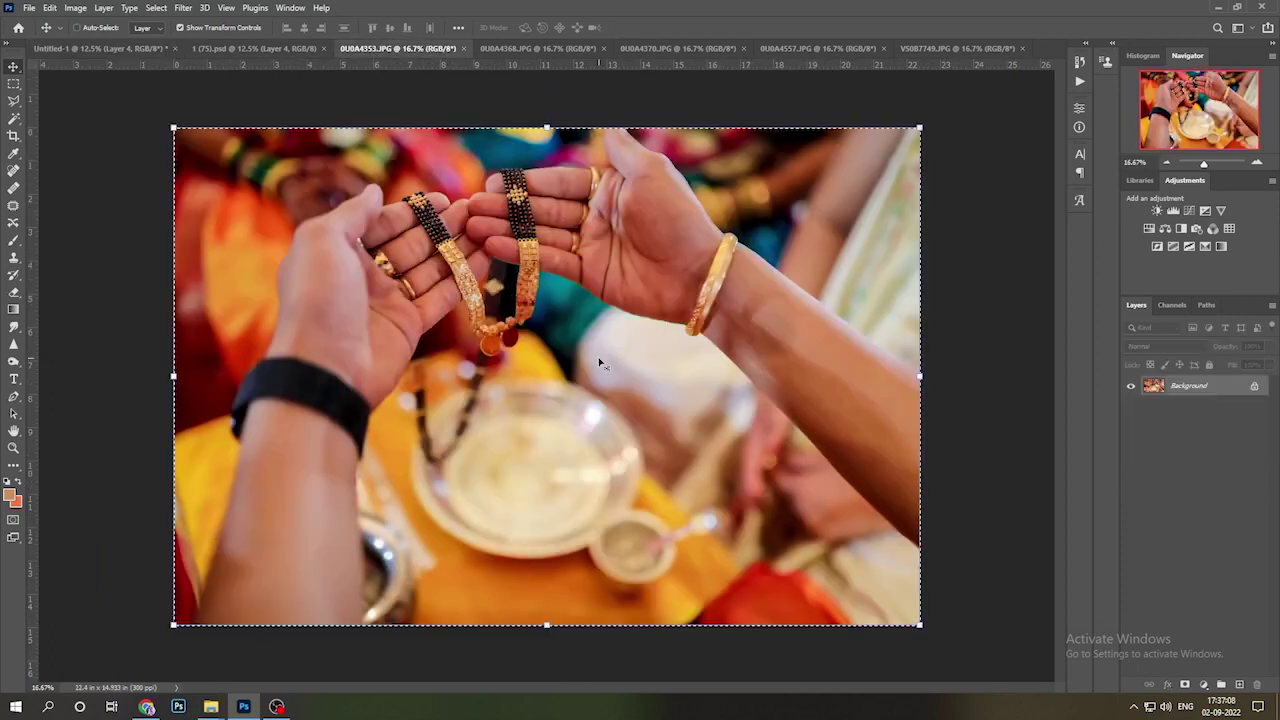
key(ctrl+w)
key(n)
- Paste the necklace photo inside the gold texture's shape, scale it to about 91% and move it to the canvas's left edge
click(209, 320)
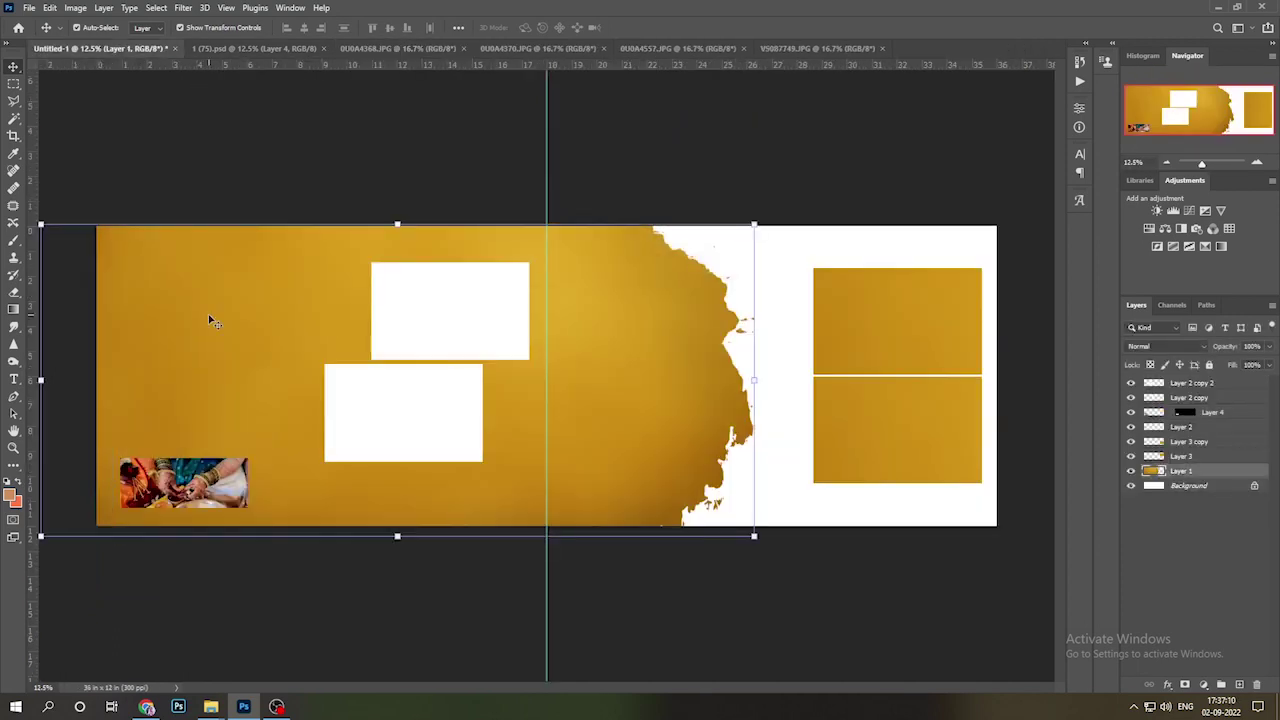
key(ctrl+v)
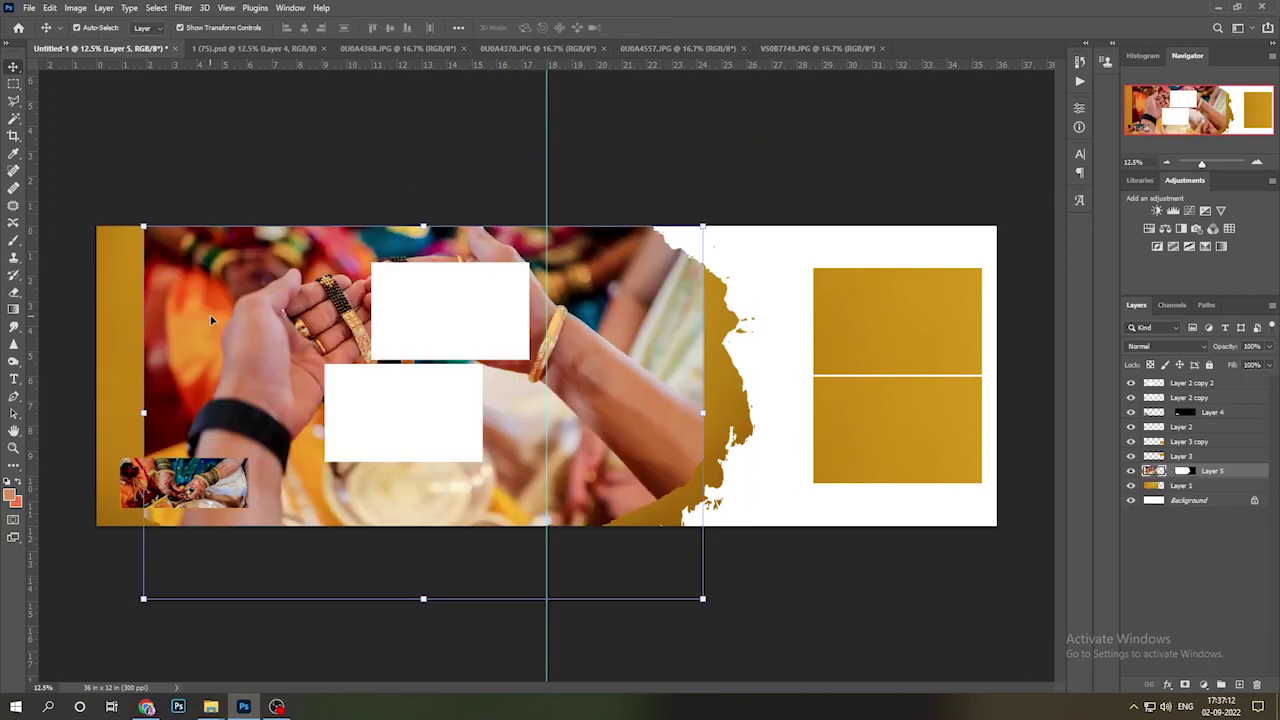
drag(706, 228, 654, 262)
drag(568, 398, 424, 362)
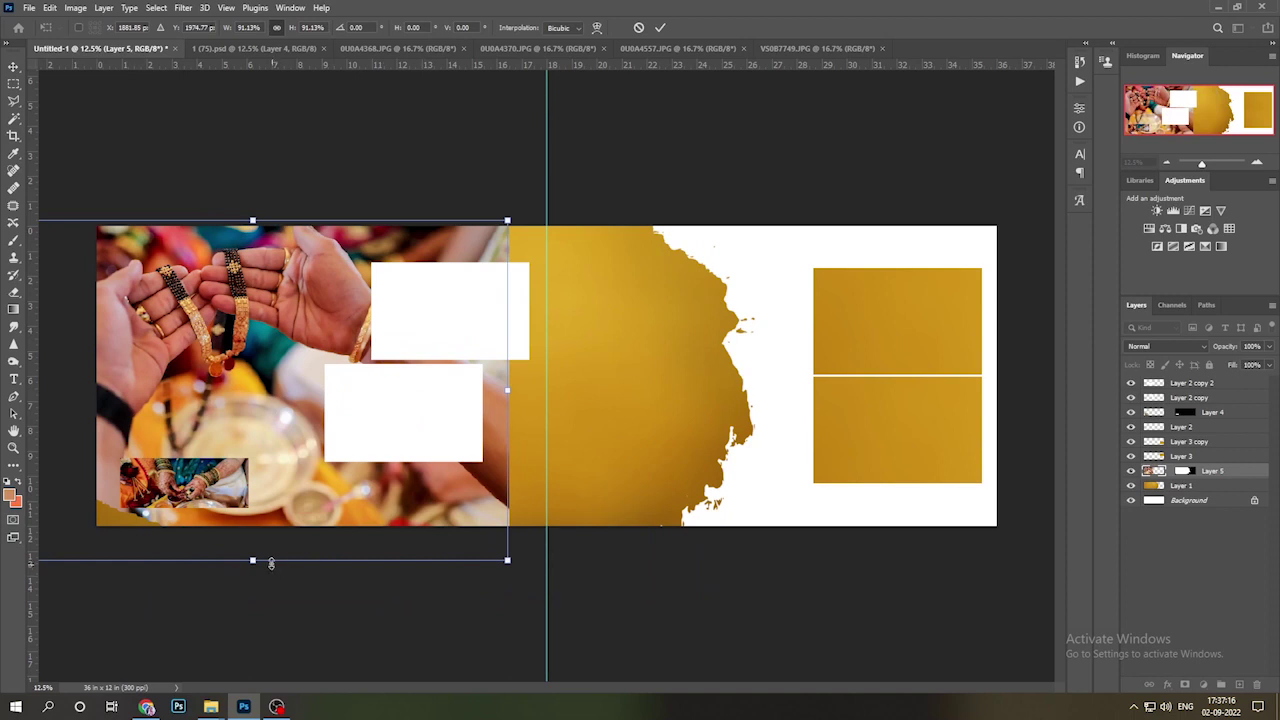
key(Return)
- Softly erase the edges and lower part of the necklace photo and set its layer opacity to 50%
key(e)
mouse_move(420, 163)
mouse_down()
mouse_move(527, 321)
mouse_move(449, 607)
mouse_move(490, 529)
mouse_move(425, 209)
mouse_move(431, 240)
mouse_move(372, 581)
mouse_move(112, 531)
mouse_move(170, 541)
mouse_move(483, 418)
mouse_move(150, 542)
mouse_move(352, 528)
mouse_move(84, 474)
mouse_move(89, 164)
mouse_move(142, 191)
mouse_move(423, 170)
mouse_move(172, 177)
mouse_move(417, 190)
mouse_move(376, 459)
mouse_move(111, 484)
mouse_up()
mouse_move(473, 458)
mouse_down()
mouse_move(174, 500)
mouse_move(415, 403)
mouse_move(286, 457)
mouse_up()
key(v)
key(5)
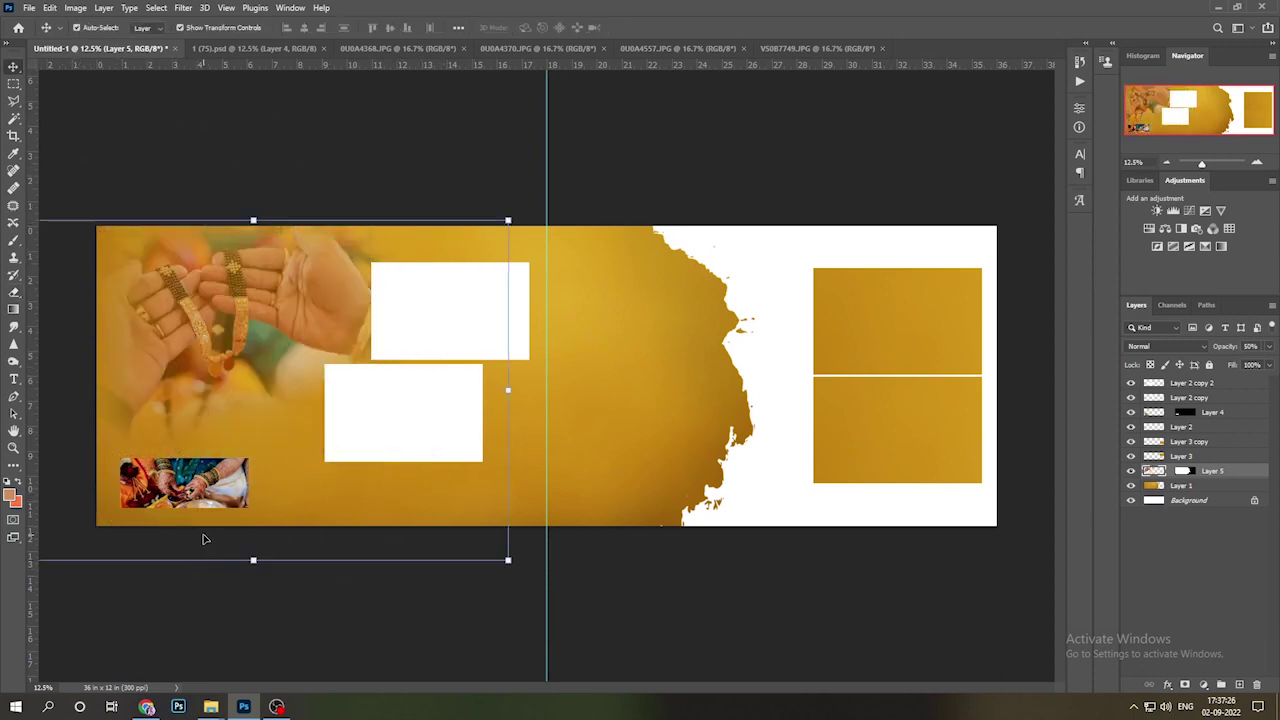
click(378, 662)
- Copy the whole 0U0A4368.JPG image and close it without saving
click(358, 48)
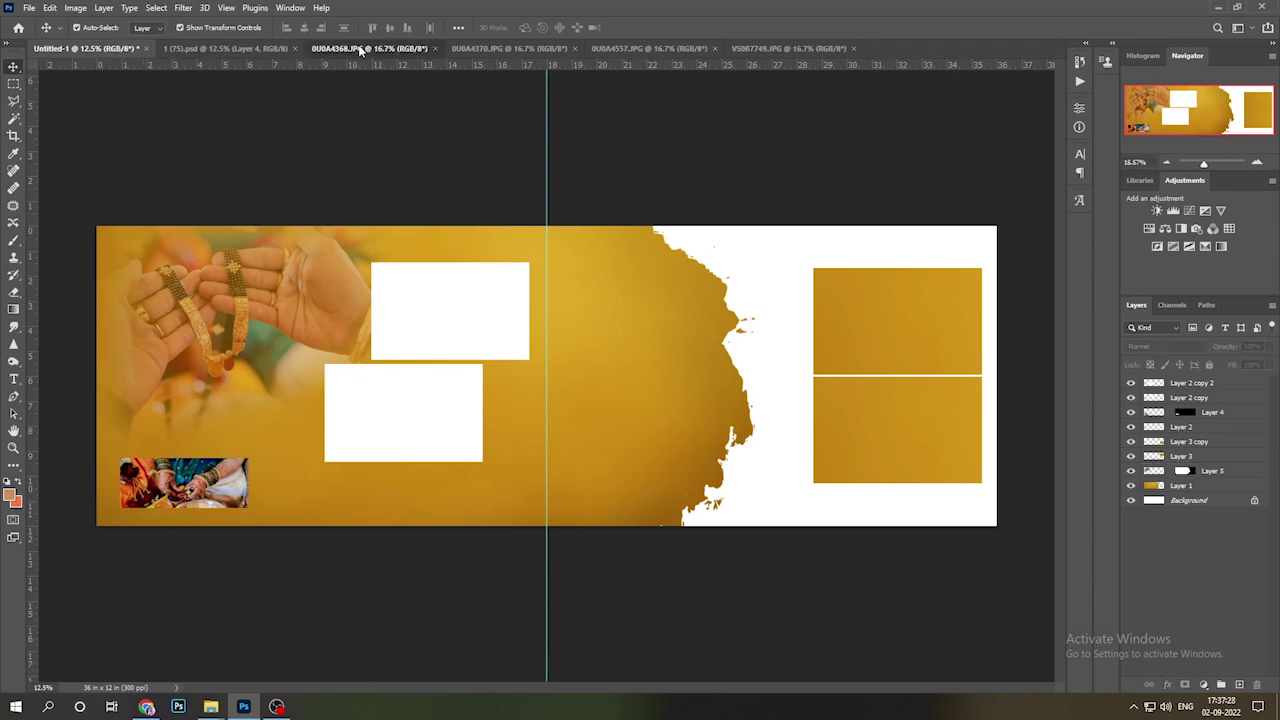
key(ctrl+a)
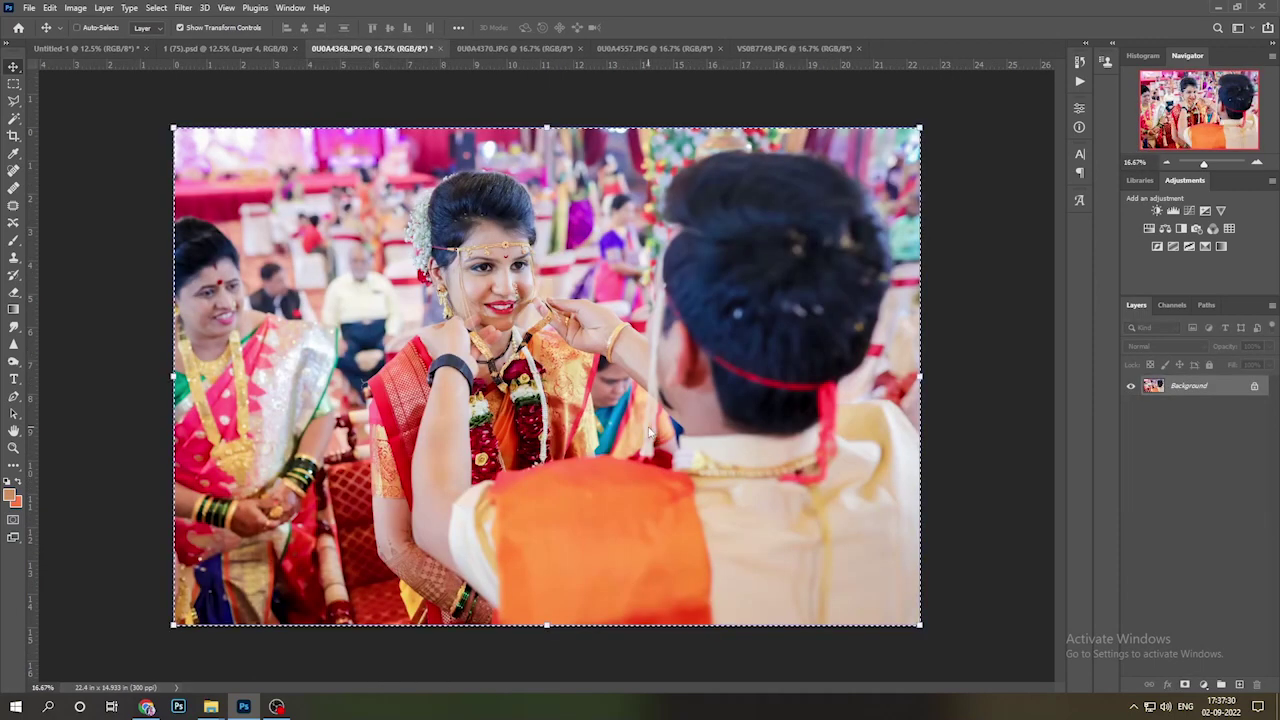
key(ctrl+w)
click(634, 264)
- Paste the couple photo inside the upper white rectangle and scale it to about 30% so it fills the frame
ctrl+click(475, 306)
key(w)
click(475, 306)
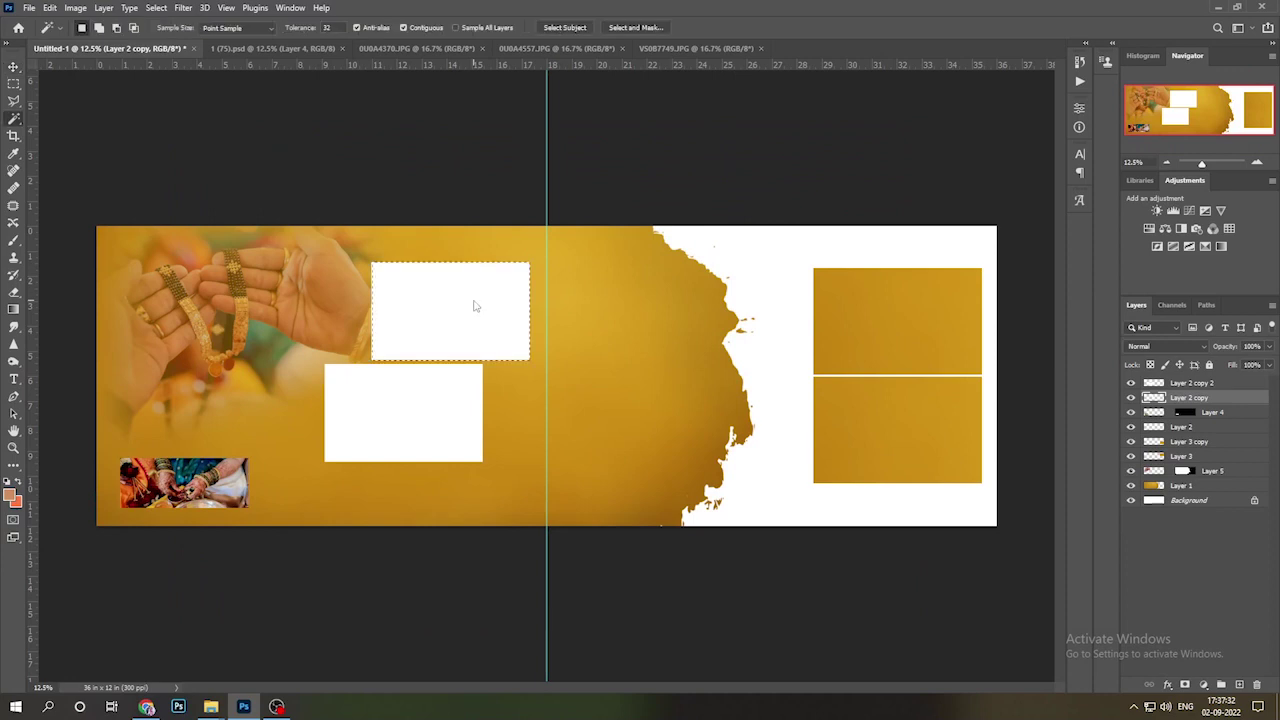
key(ctrl+alt+shift+v)
key(v)
drag(449, 227, 431, 497)
drag(493, 609, 505, 389)
key(ctrl+z)
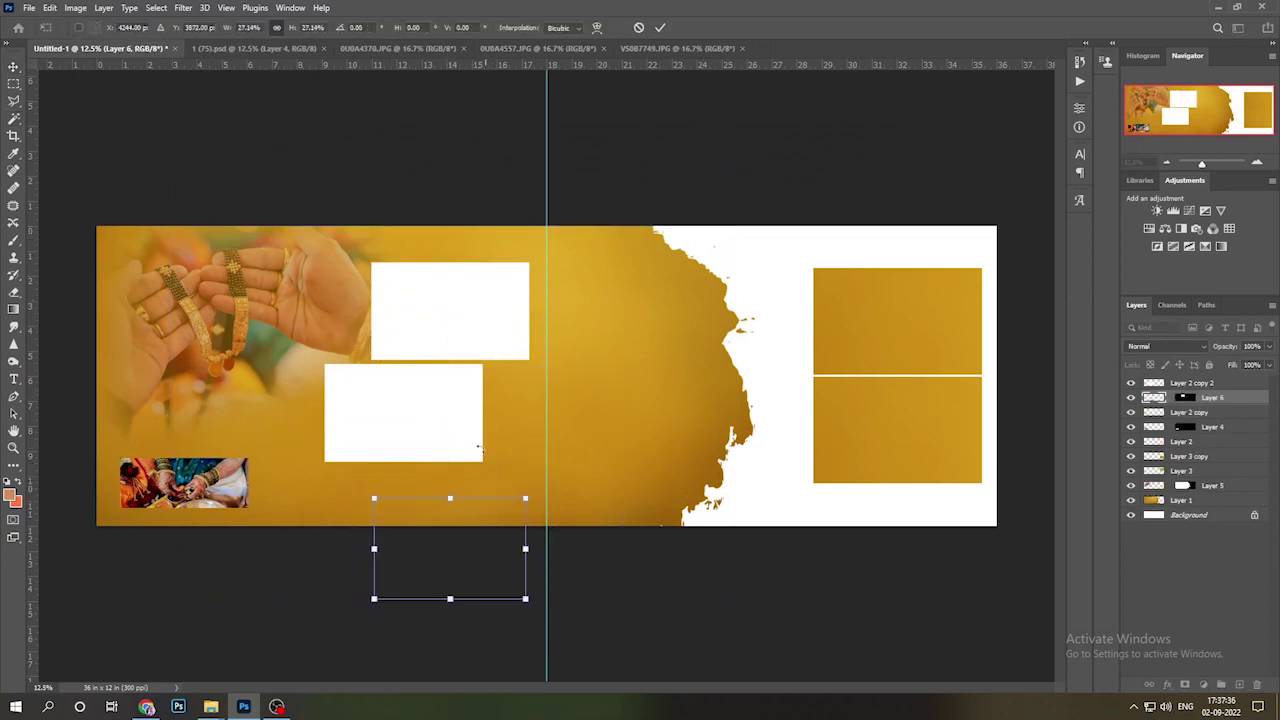
drag(462, 548, 533, 316)
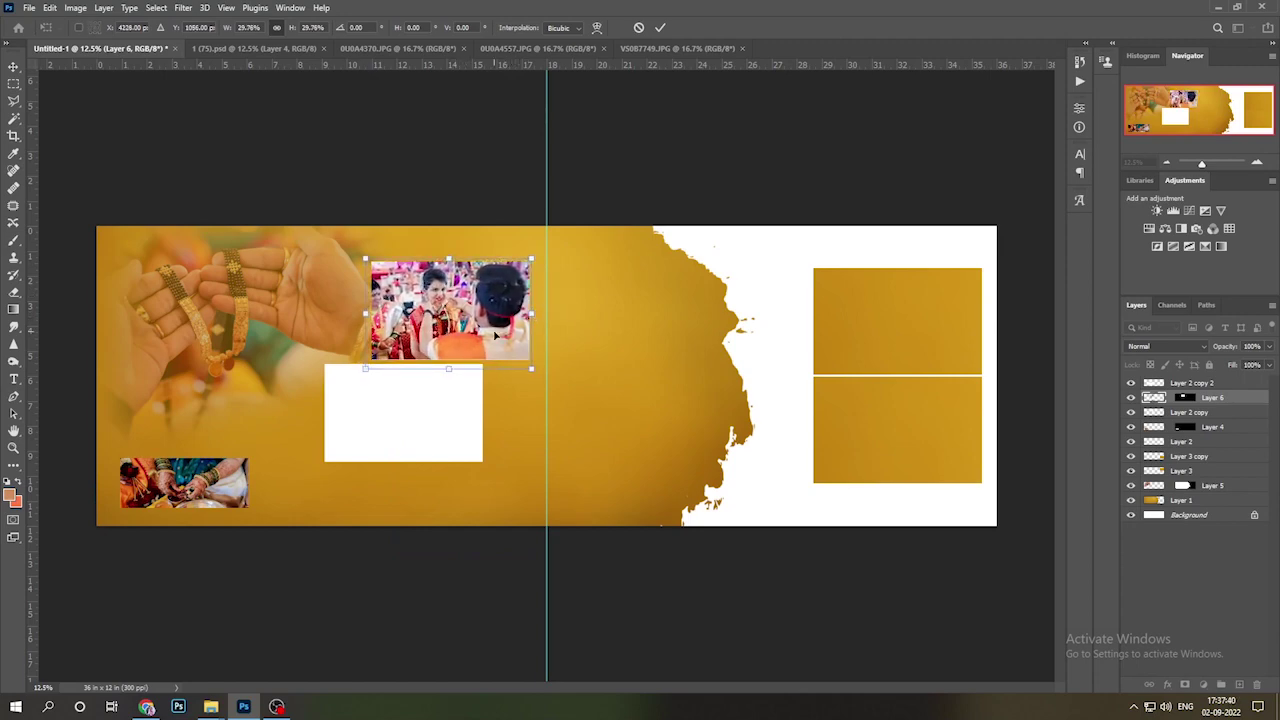
key(Return)
- Copy the whole 0U0A4370.JPG image and close it without saving
click(418, 50)
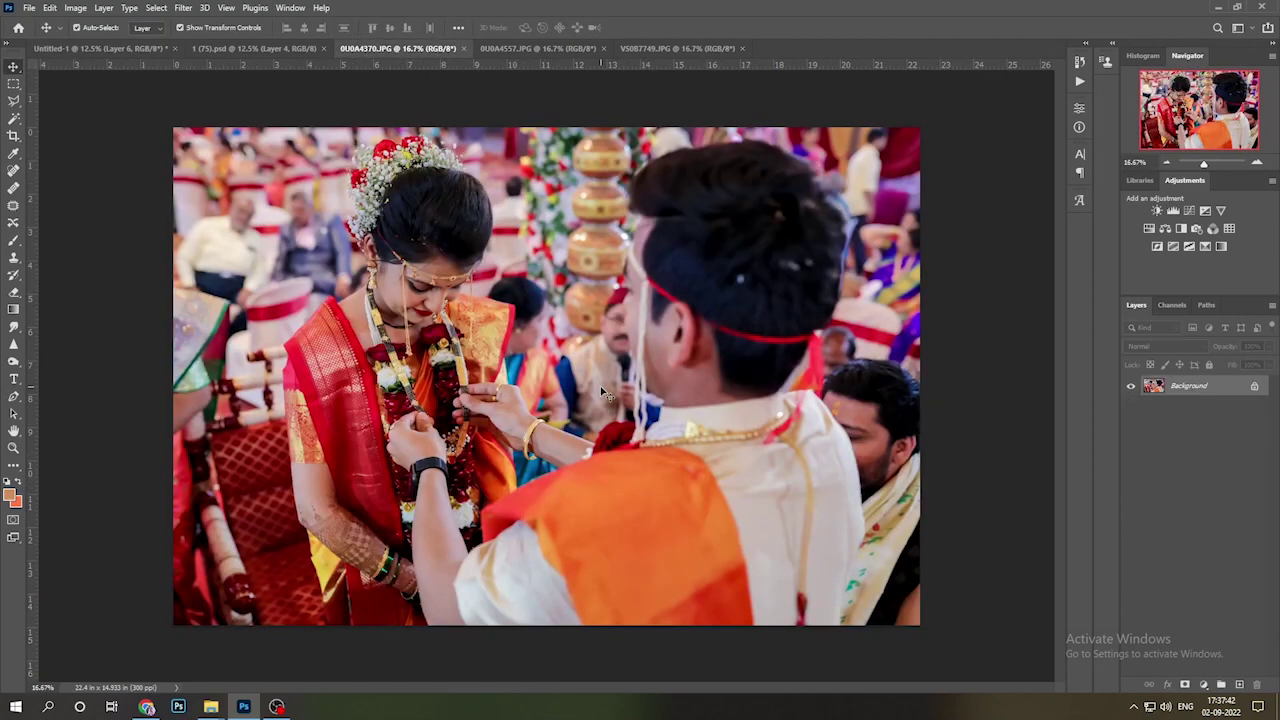
key(ctrl+a)
key(ctrl+w)
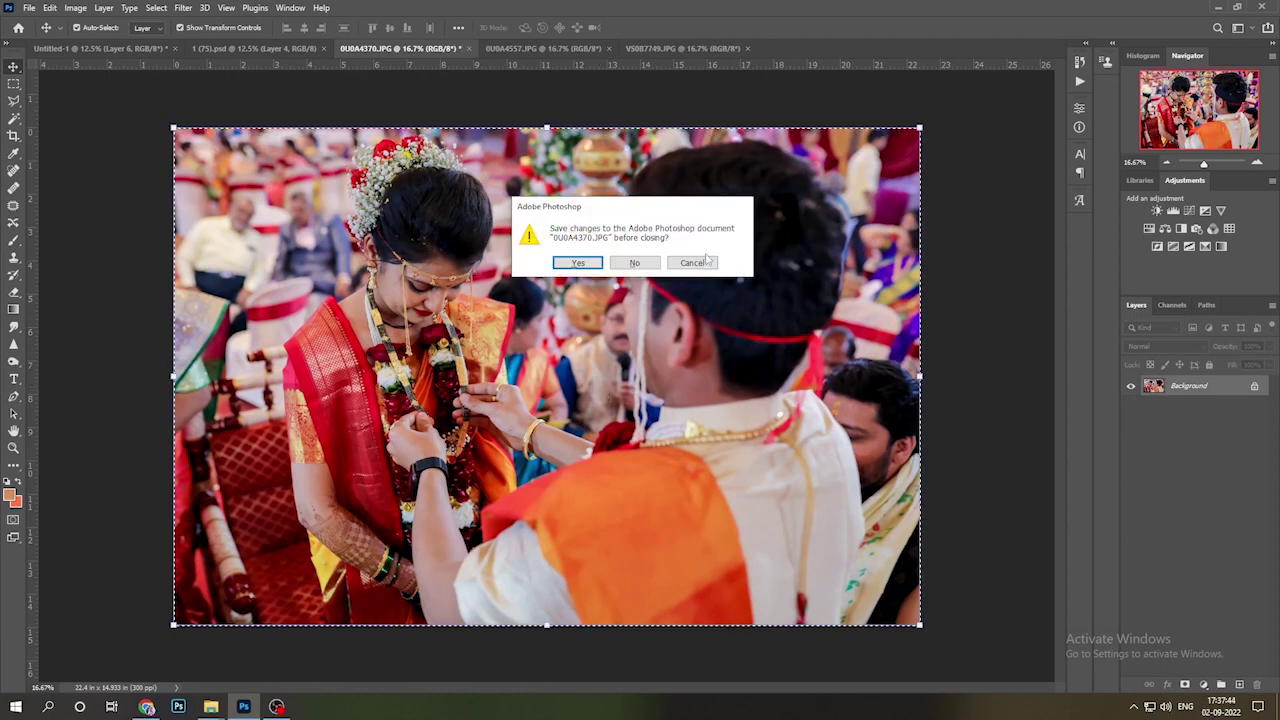
click(706, 264)
key(ctrl+w)
click(640, 264)
- Paste the copied couple photo inside the lower white rectangle and scale it down to fill the frame
click(455, 427)
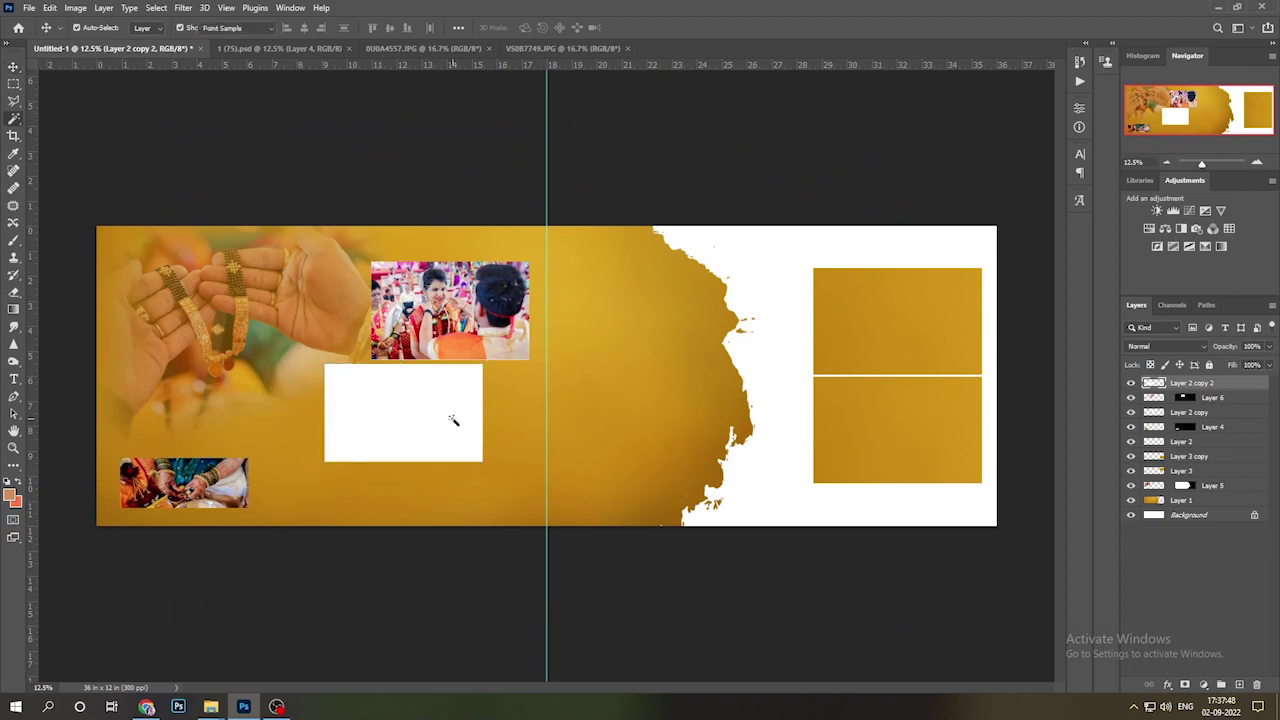
key(ctrl+v)
key(ctrl+alt+g)
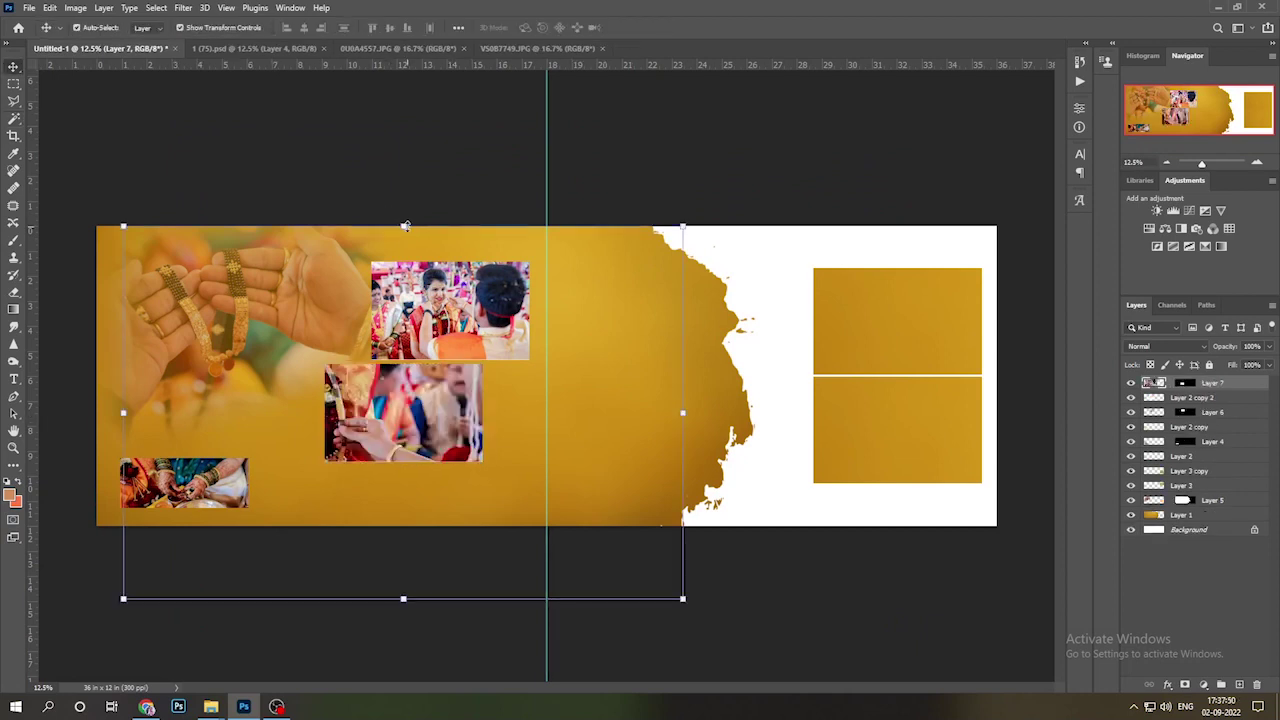
drag(407, 226, 355, 511)
drag(465, 574, 452, 442)
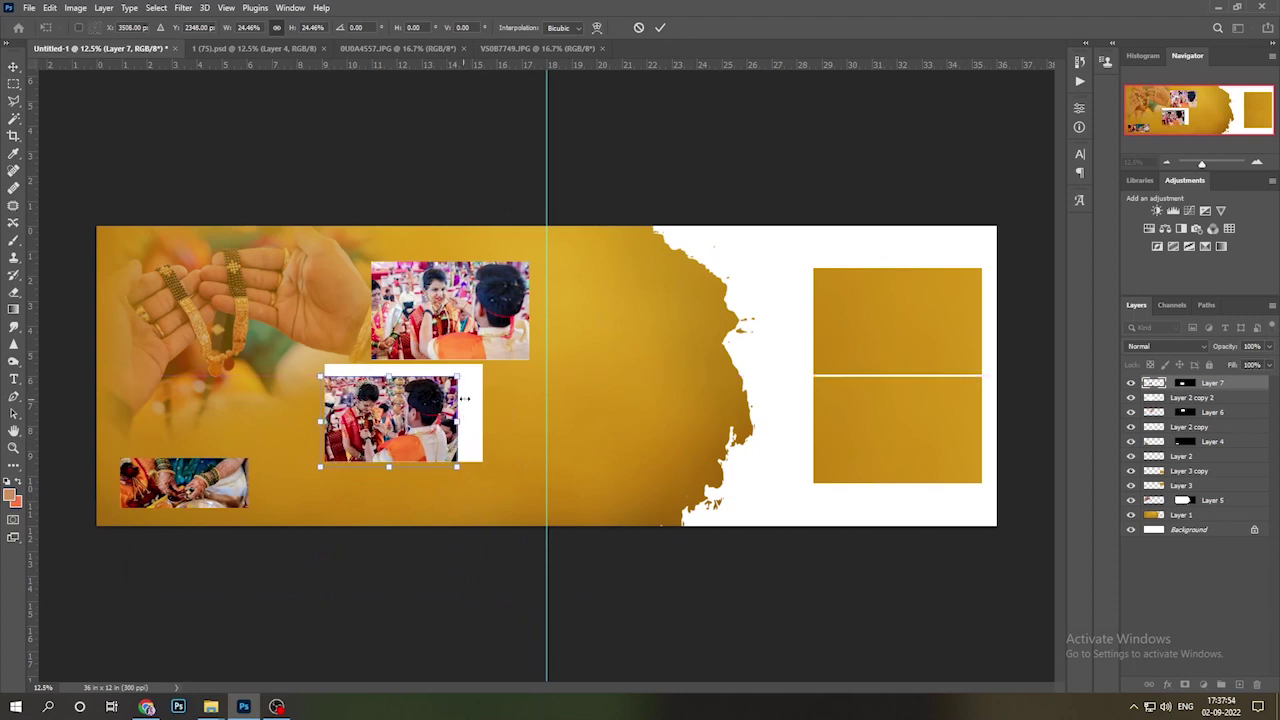
drag(457, 376, 486, 356)
key(Return)
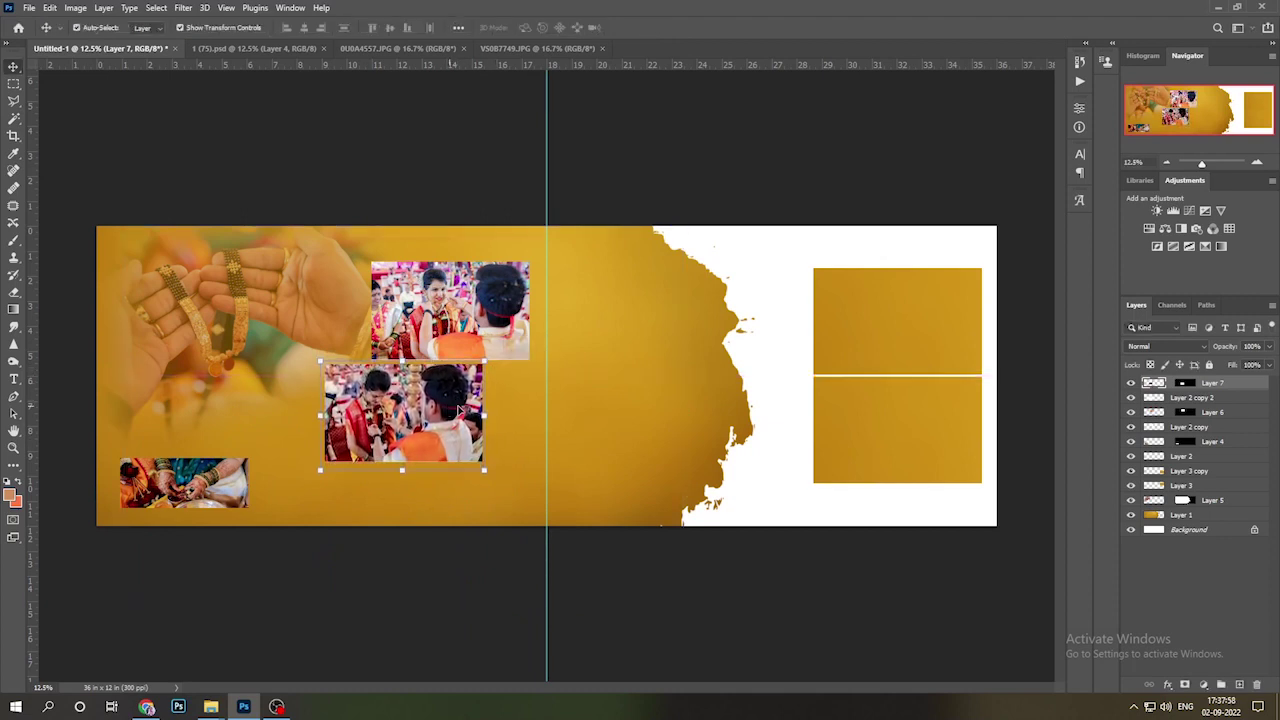
- Copy the whole 0U0A4557.JPG image and close it without saving
click(398, 48)
key(ctrl+a)
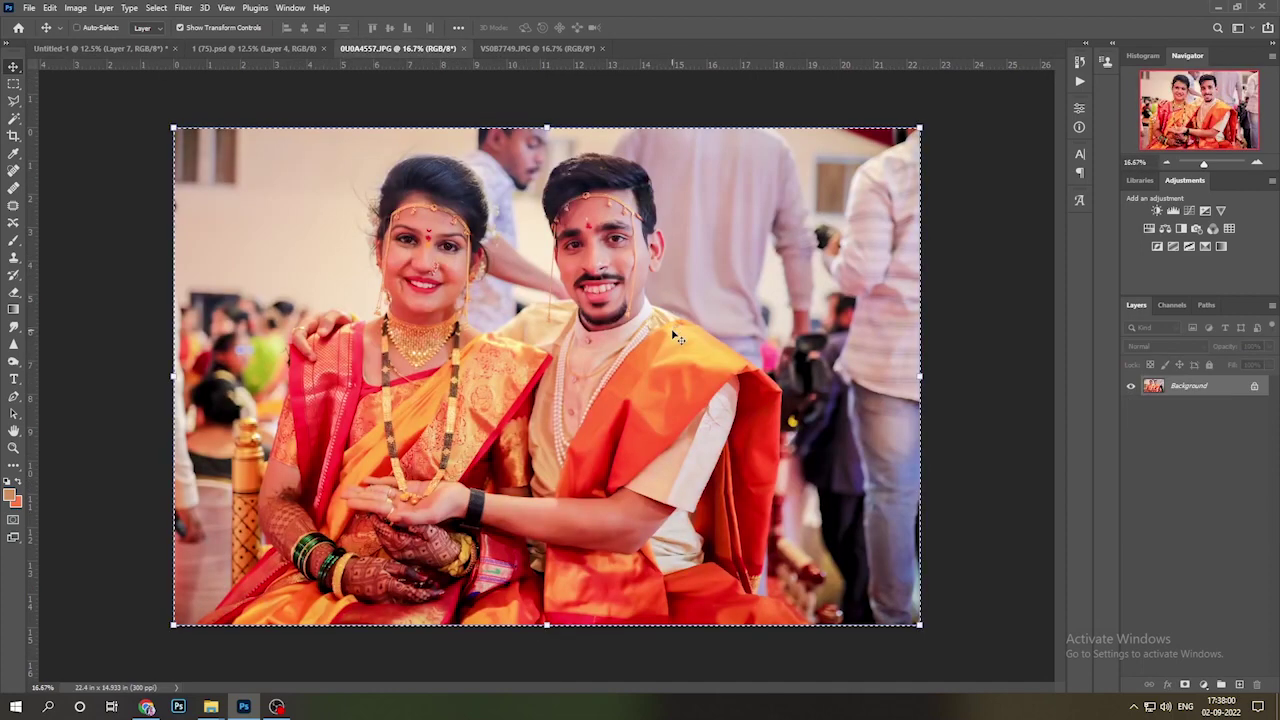
key(ctrl+w)
click(640, 260)
- Paste the portrait of the couple inside the upper gold rectangle, scale it to about 32.5% and position it to fill the frame
click(881, 290)
key(w)
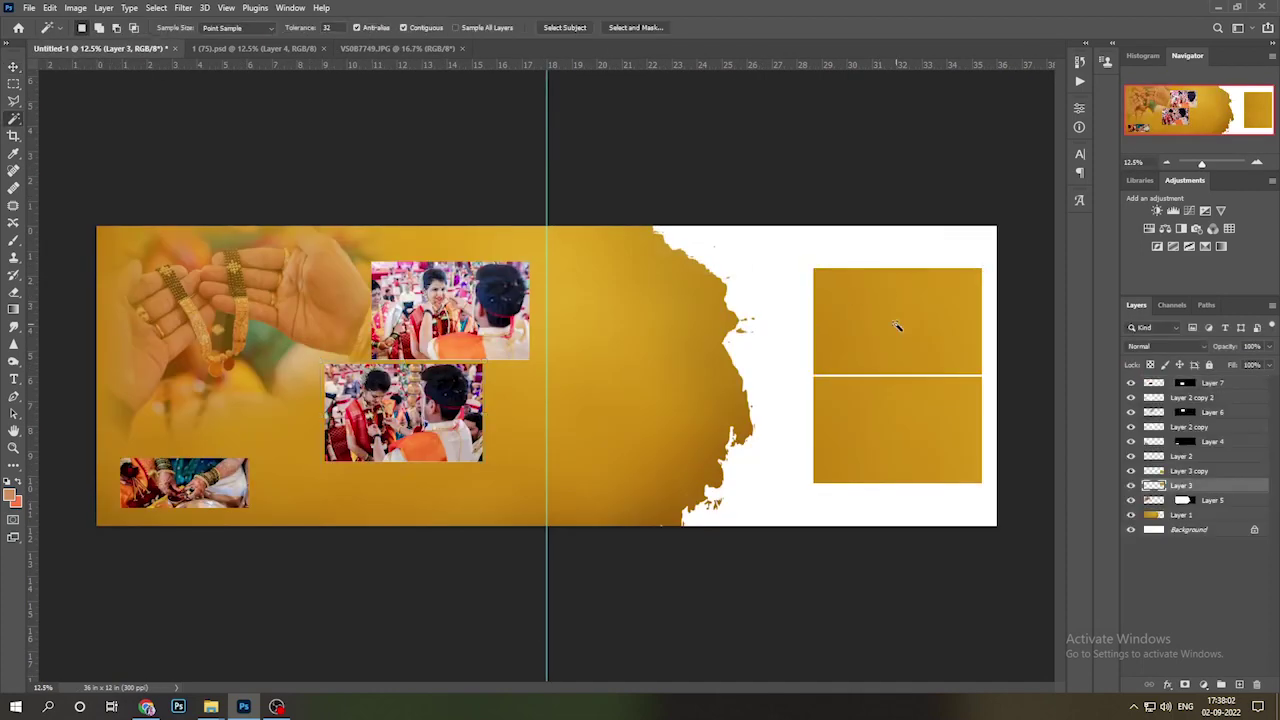
key(ctrl+alt+shift+v)
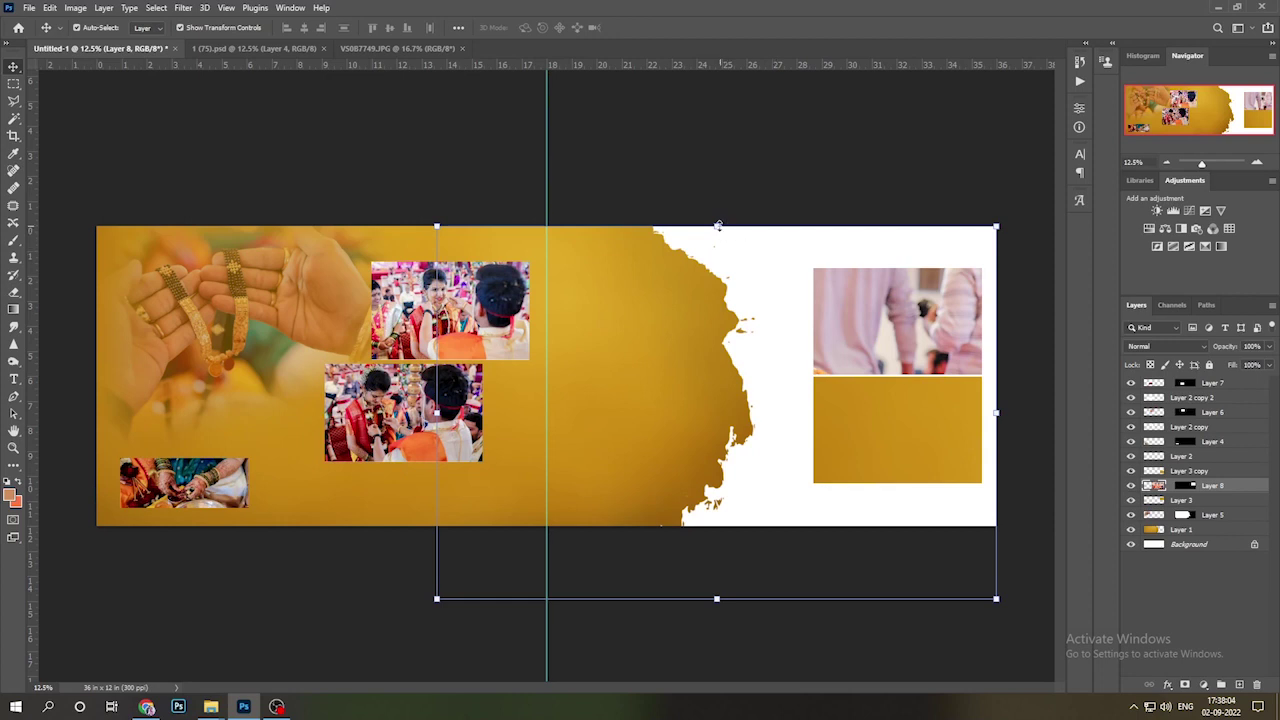
drag(718, 226, 915, 370)
drag(761, 416, 805, 387)
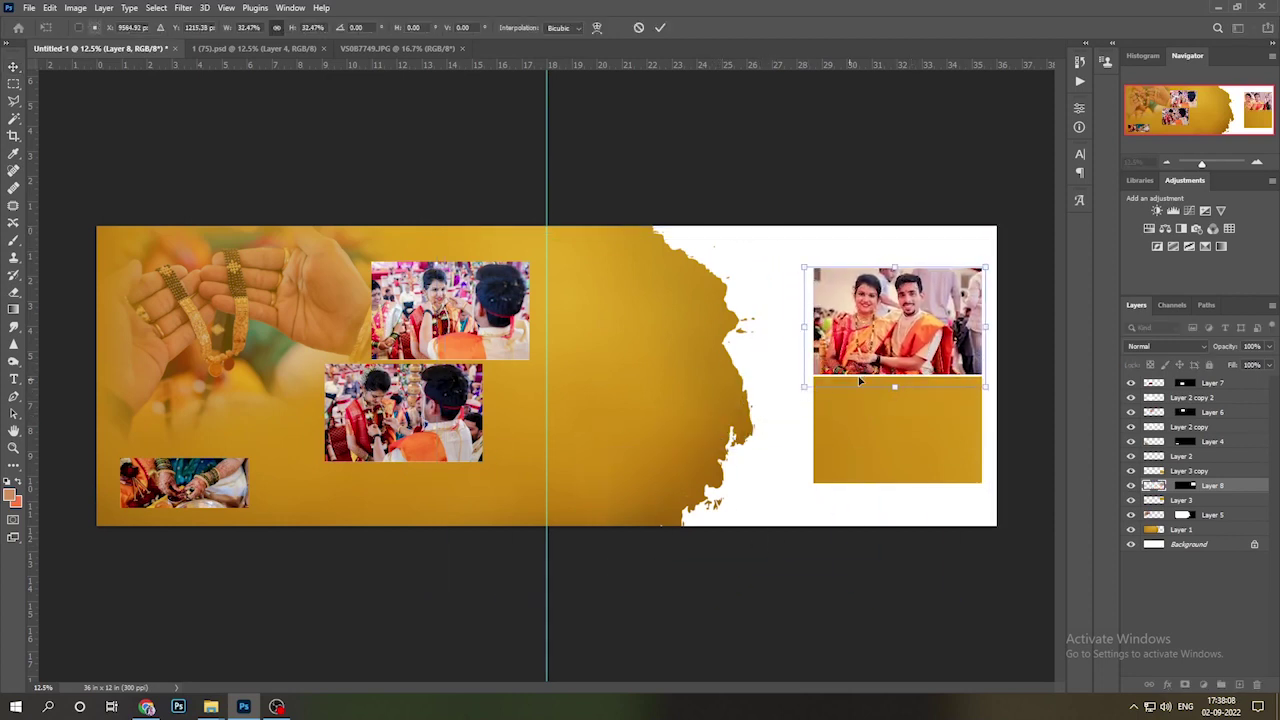
drag(903, 352, 907, 350)
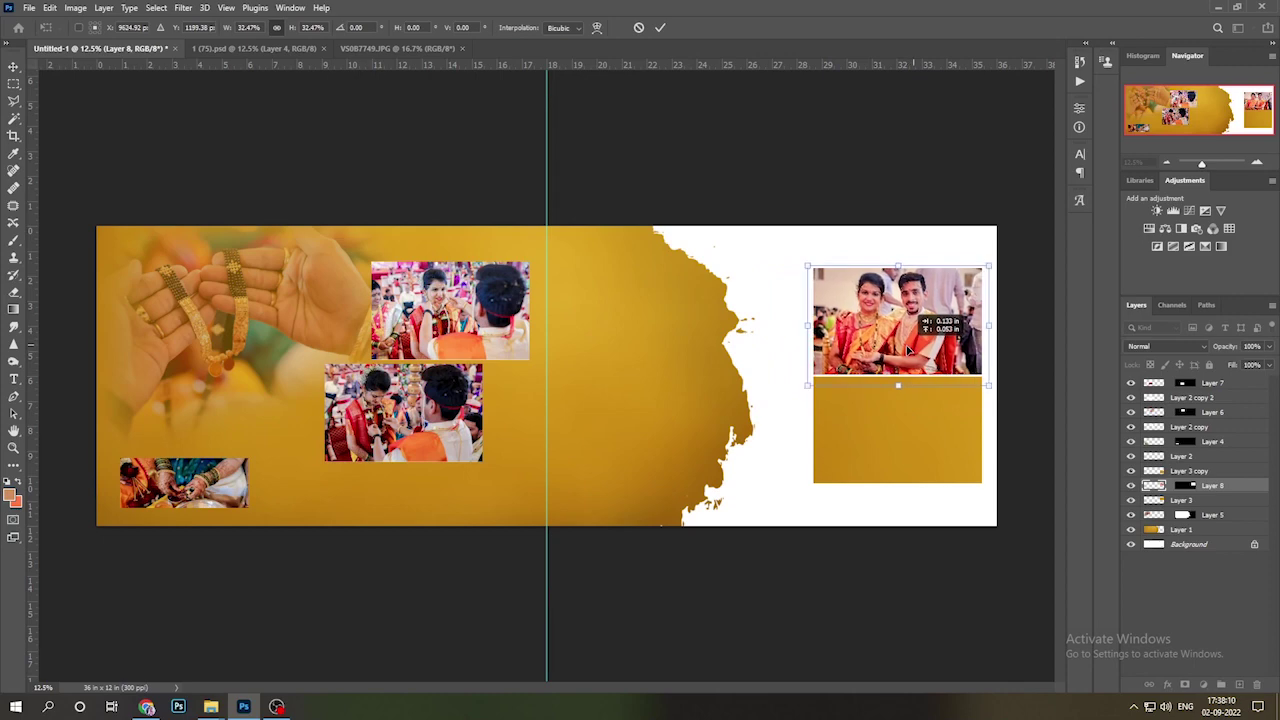
key(Return)
- Copy the whole VS0B7749.JPG image and close it without saving
click(390, 48)
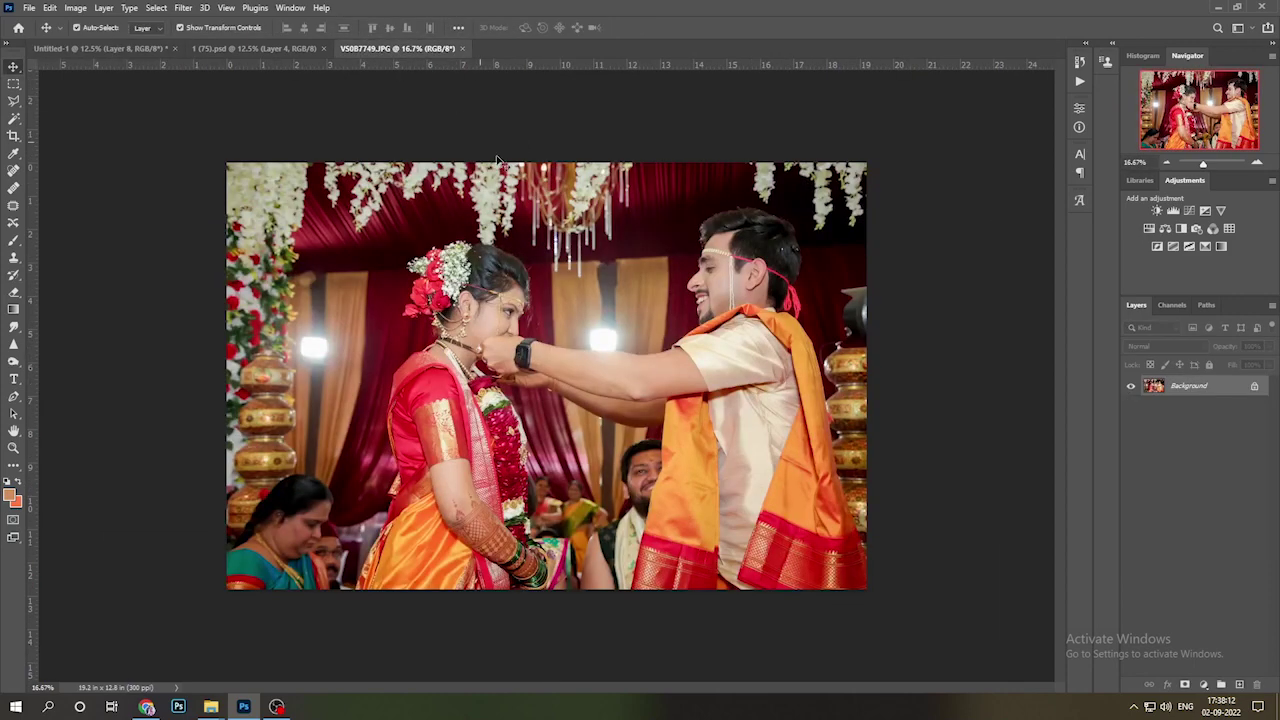
key(ctrl+w)
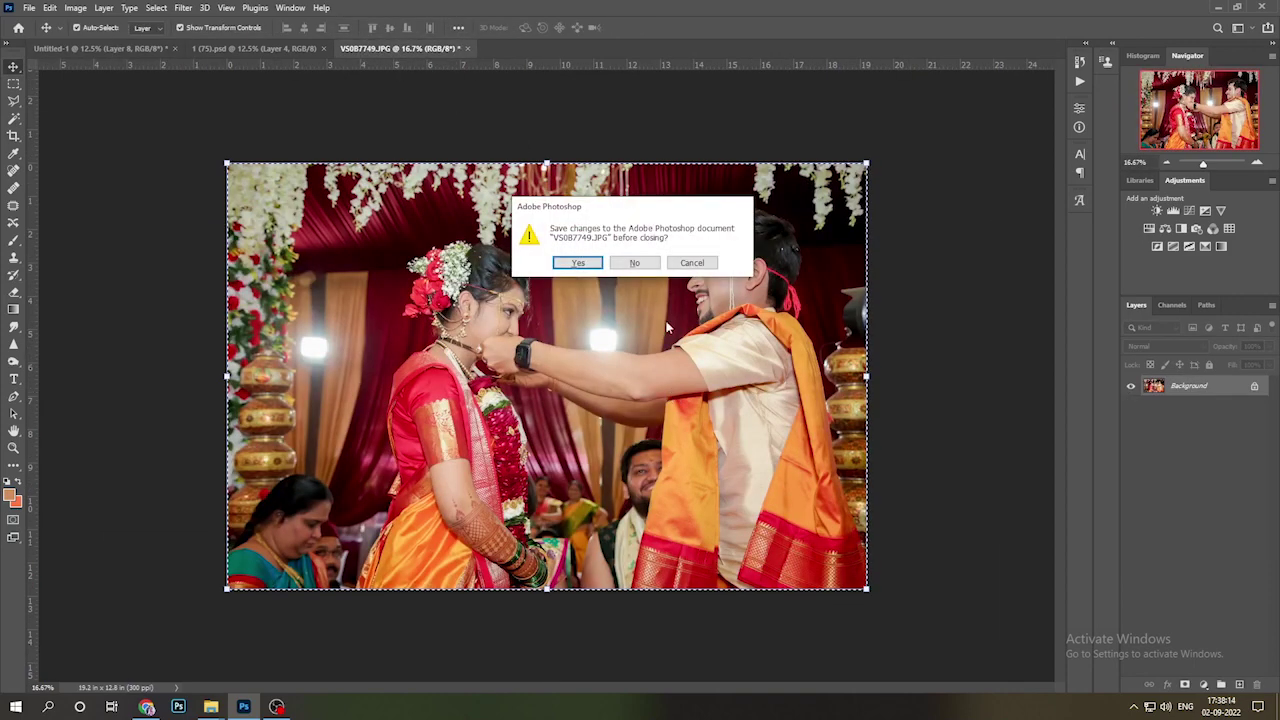
click(630, 264)
- Paste the necklace-tying photo inside the lower gold rectangle and scale and position it to fill the frame
click(875, 430)
key(w)
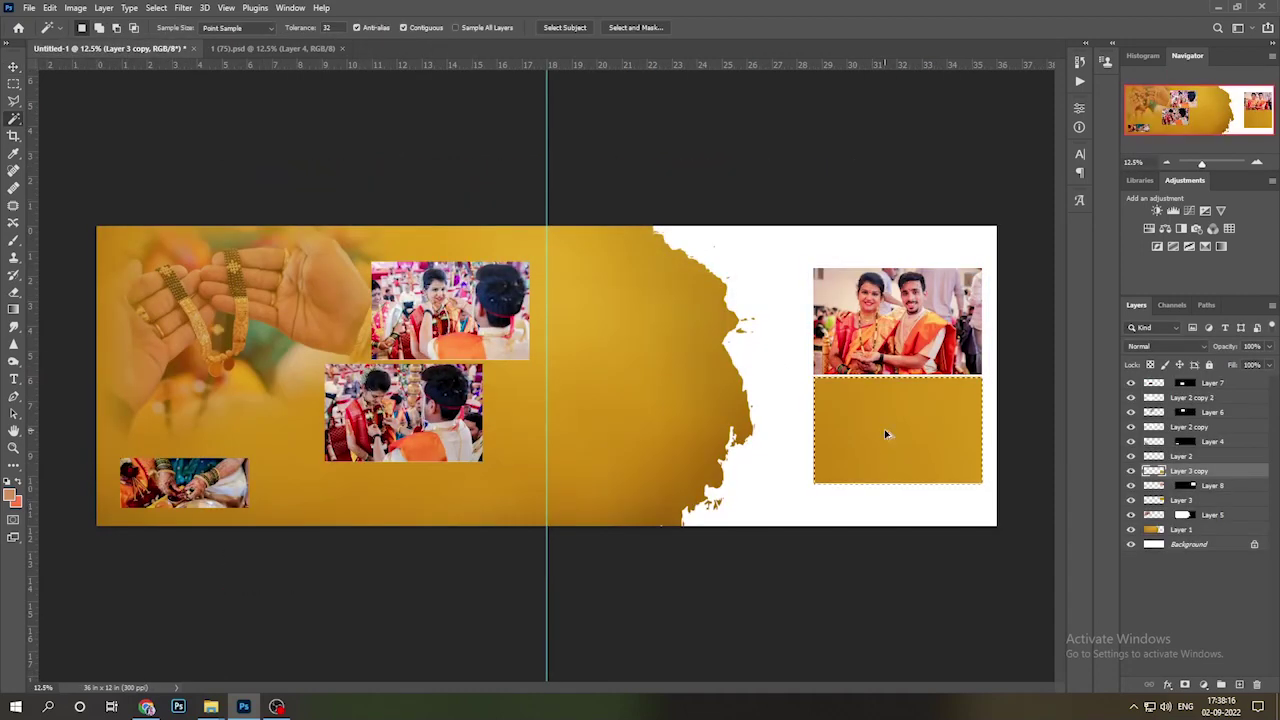
key(ctrl+alt+shift+v)
drag(517, 225, 782, 419)
drag(945, 461, 935, 418)
key(Return)
key(Return)
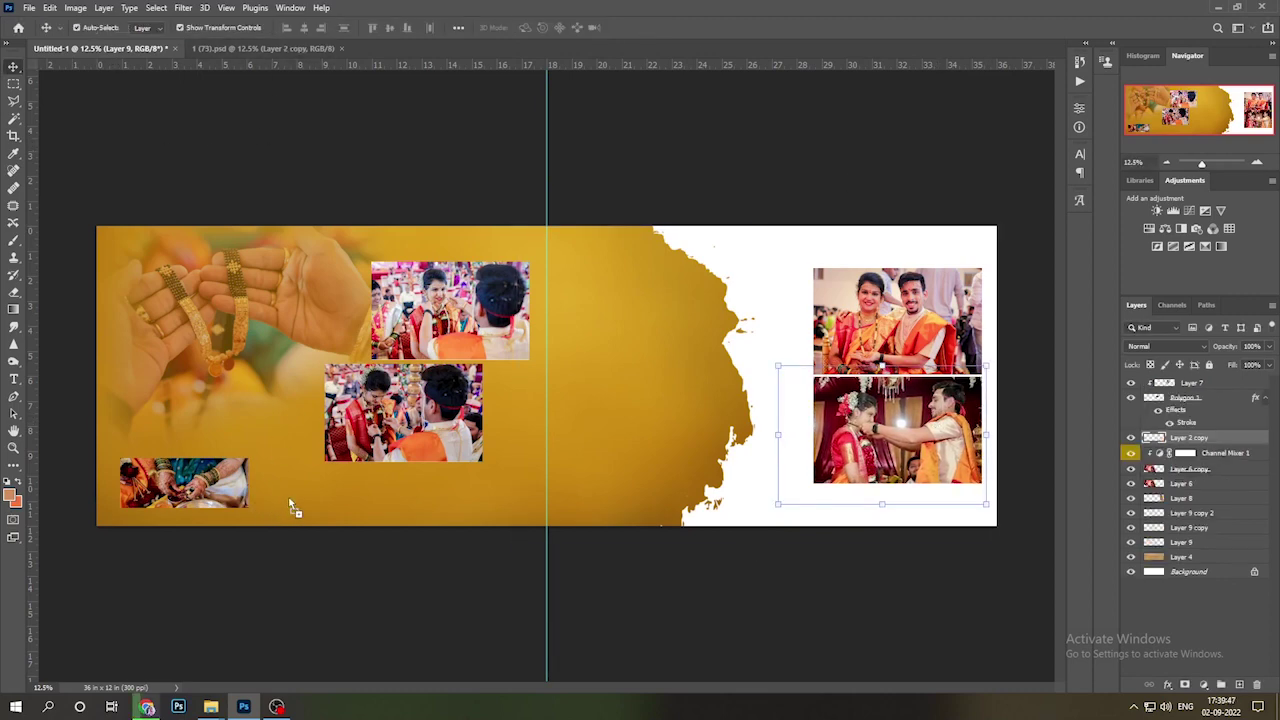
- Bring the मंगळसूत्र title from 1 (73).psd into the spread, scale it to about 68% and place it below the faded necklace photo
drag(293, 508, 328, 485)
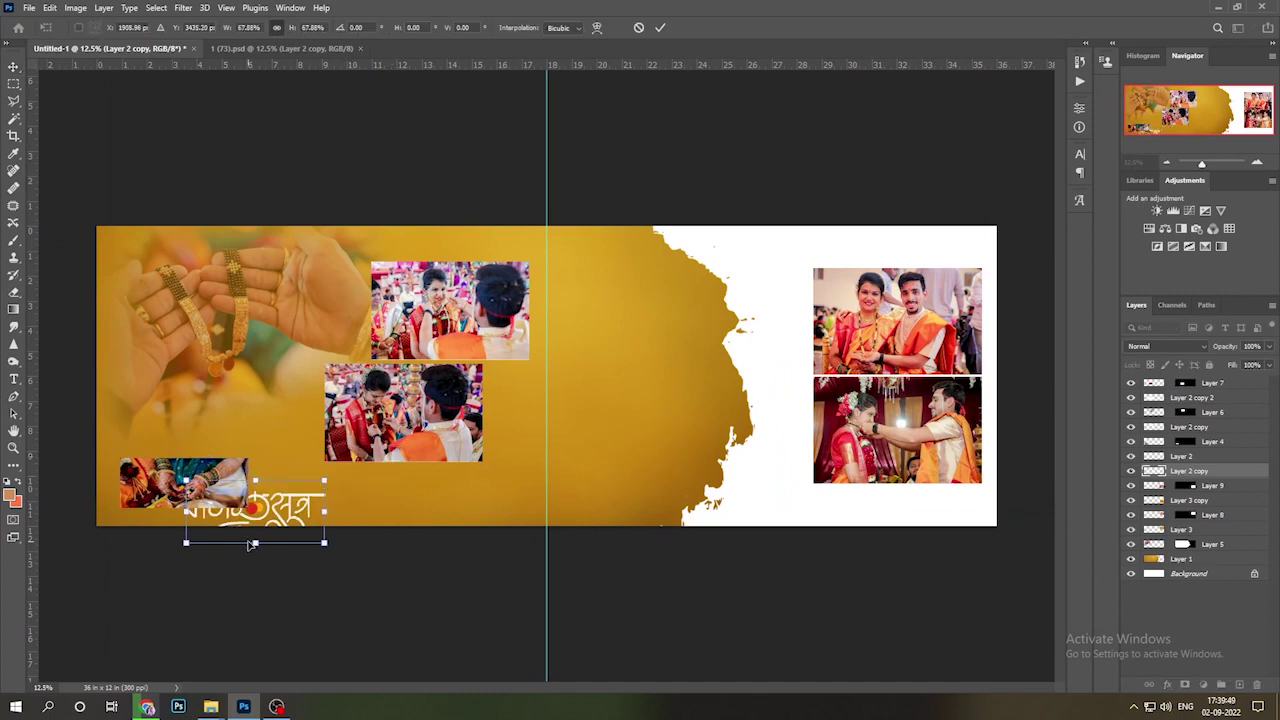
drag(248, 542, 263, 427)
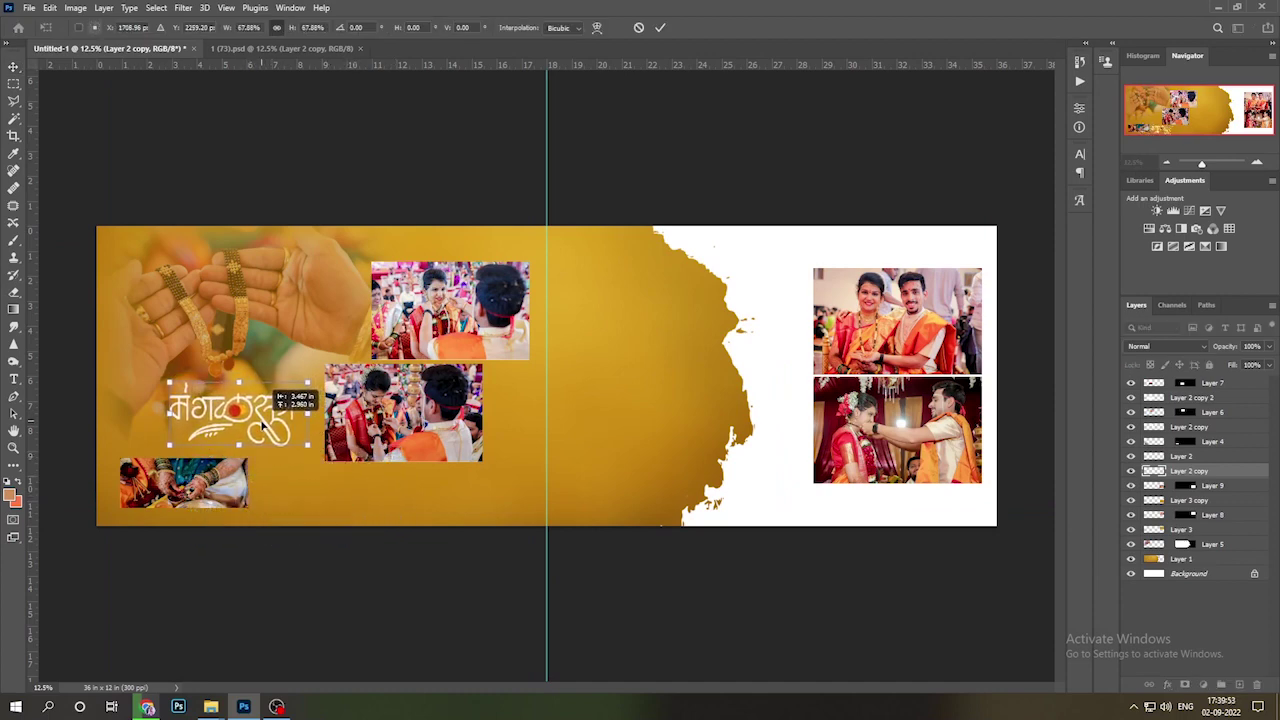
key(Return)
click(345, 548)
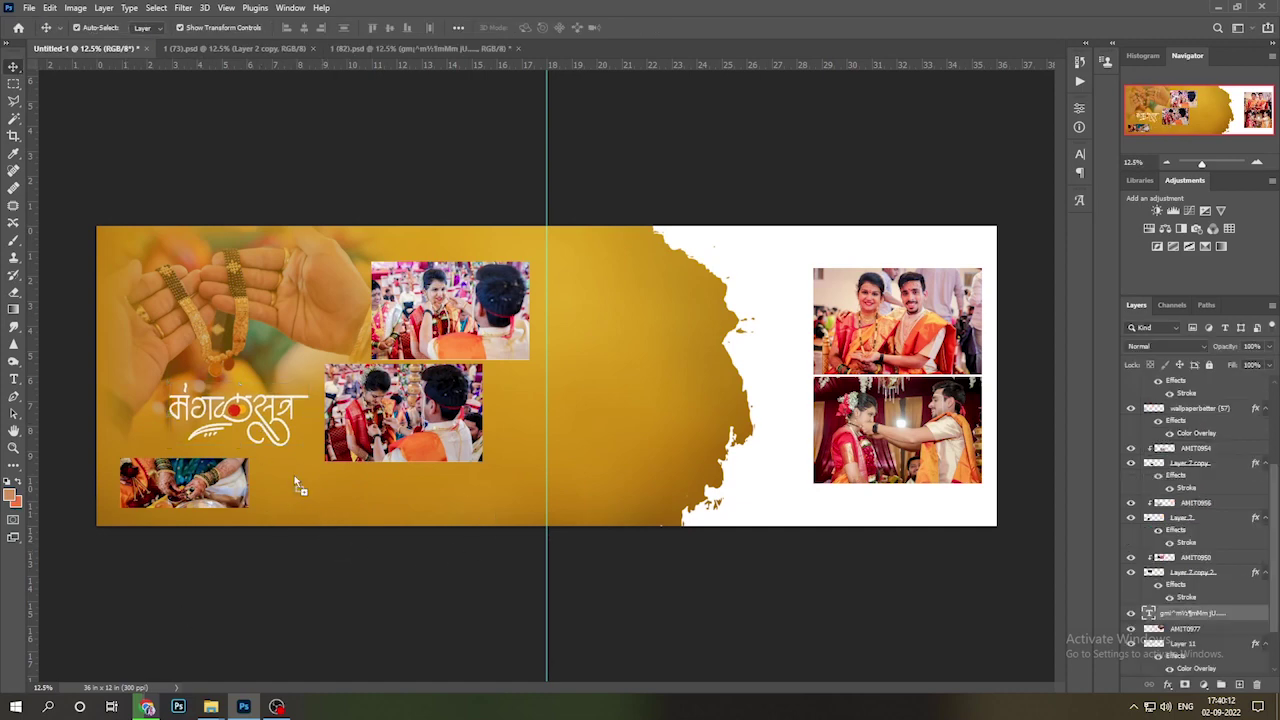
- Bring the सौभाग्याचा क्षण..... text from 1 (82).psd into the spread, scaled to about 113%, beside the small ritual photo
drag(294, 487, 352, 486)
key(ctrl+t)
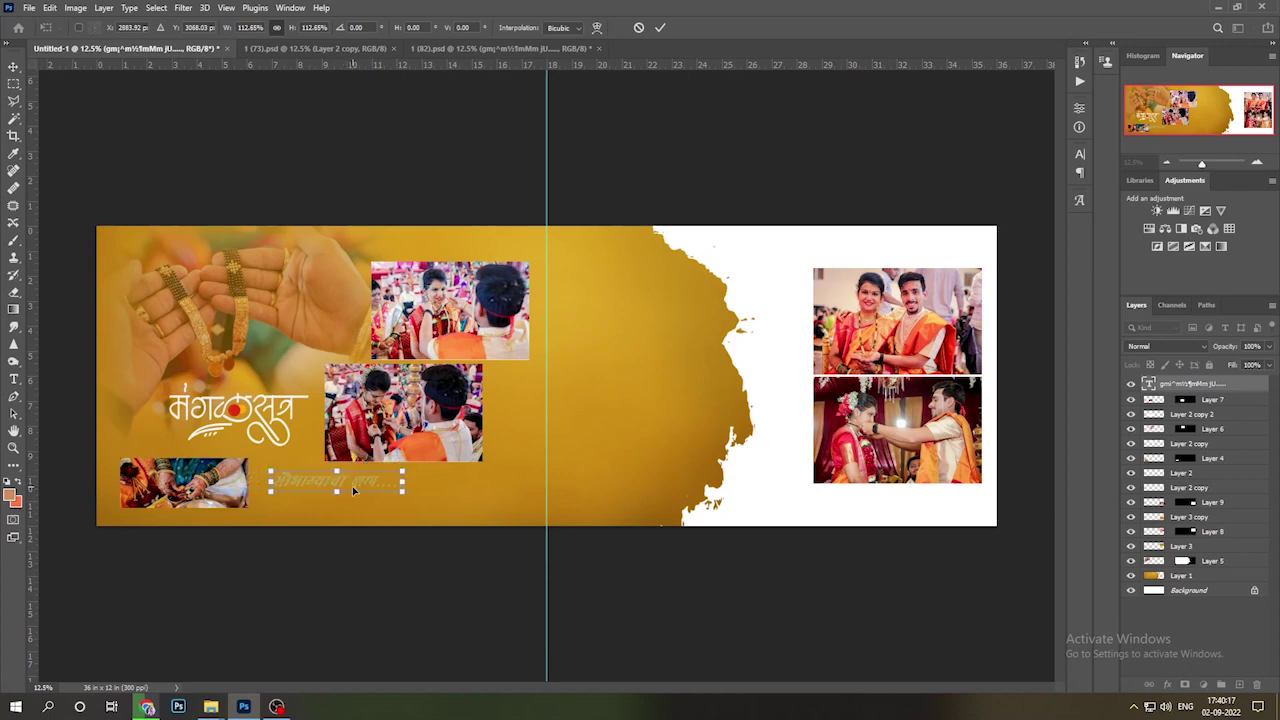
key(Return)
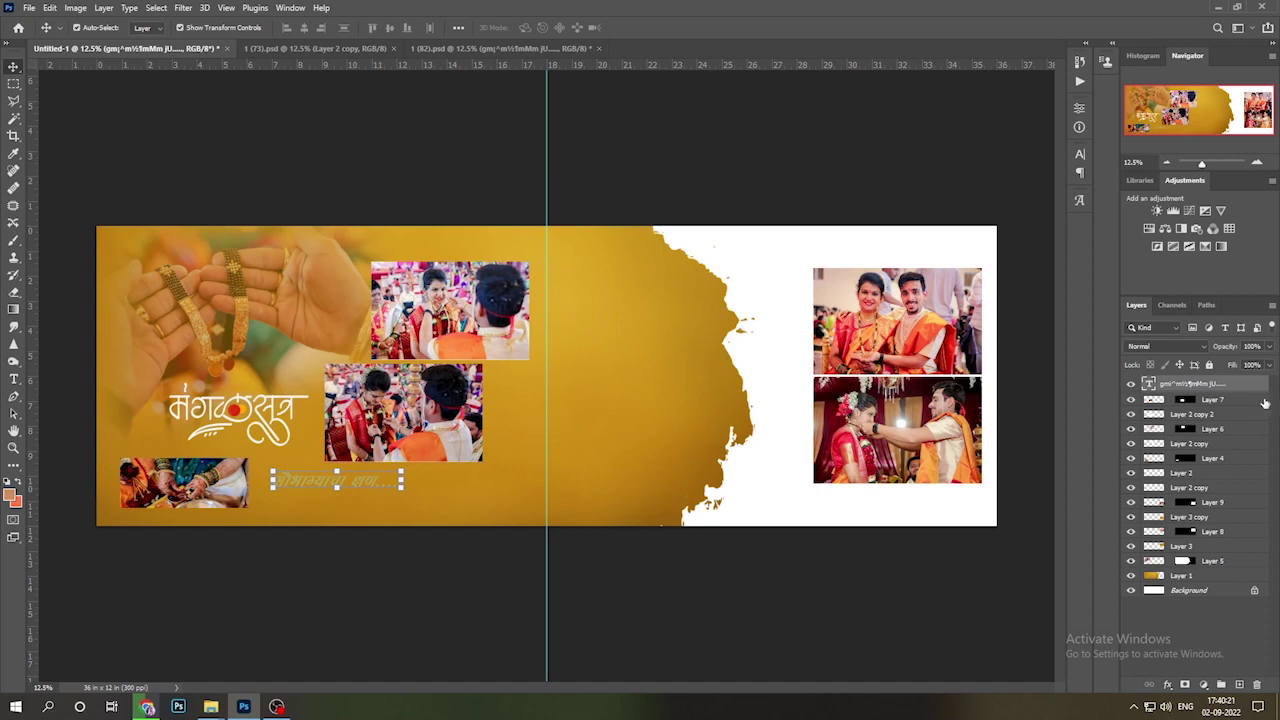
- Apply a white (ffffff) Color Overlay in Normal mode at 100% opacity to the सौभाग्याचा क्षण..... text
double_click(1258, 387)
click(130, 291)
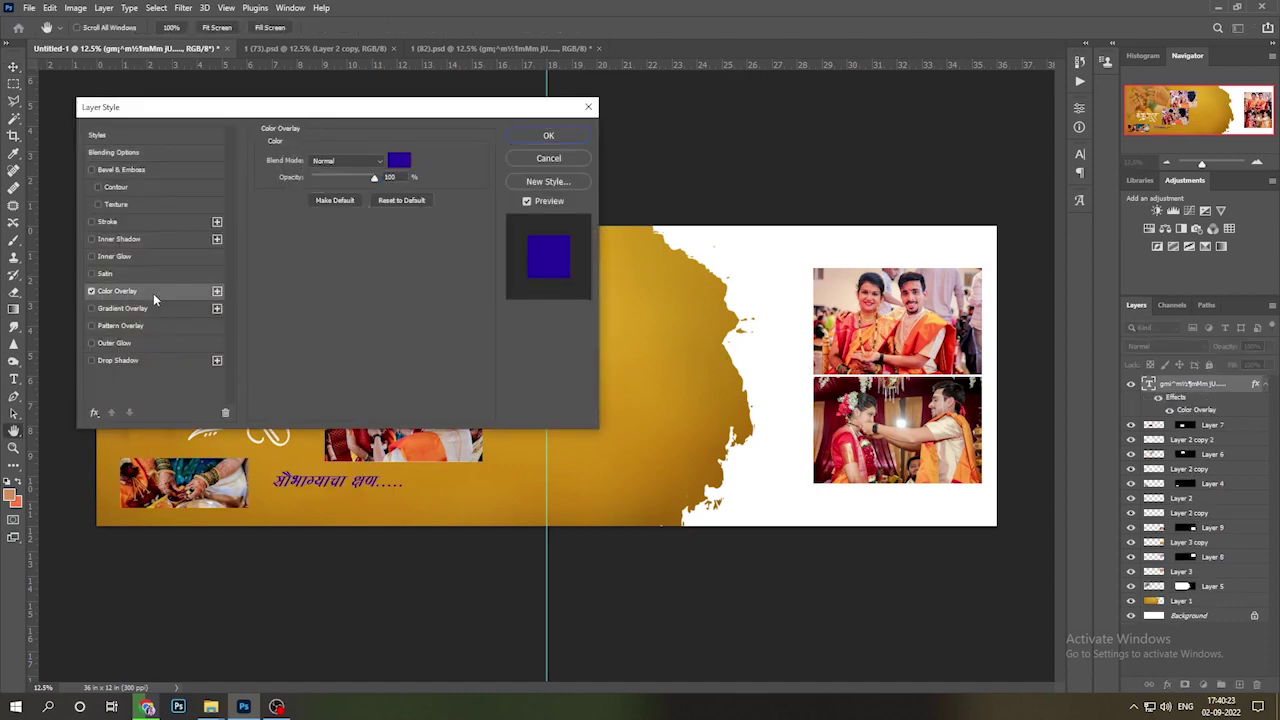
click(398, 160)
click(865, 405)
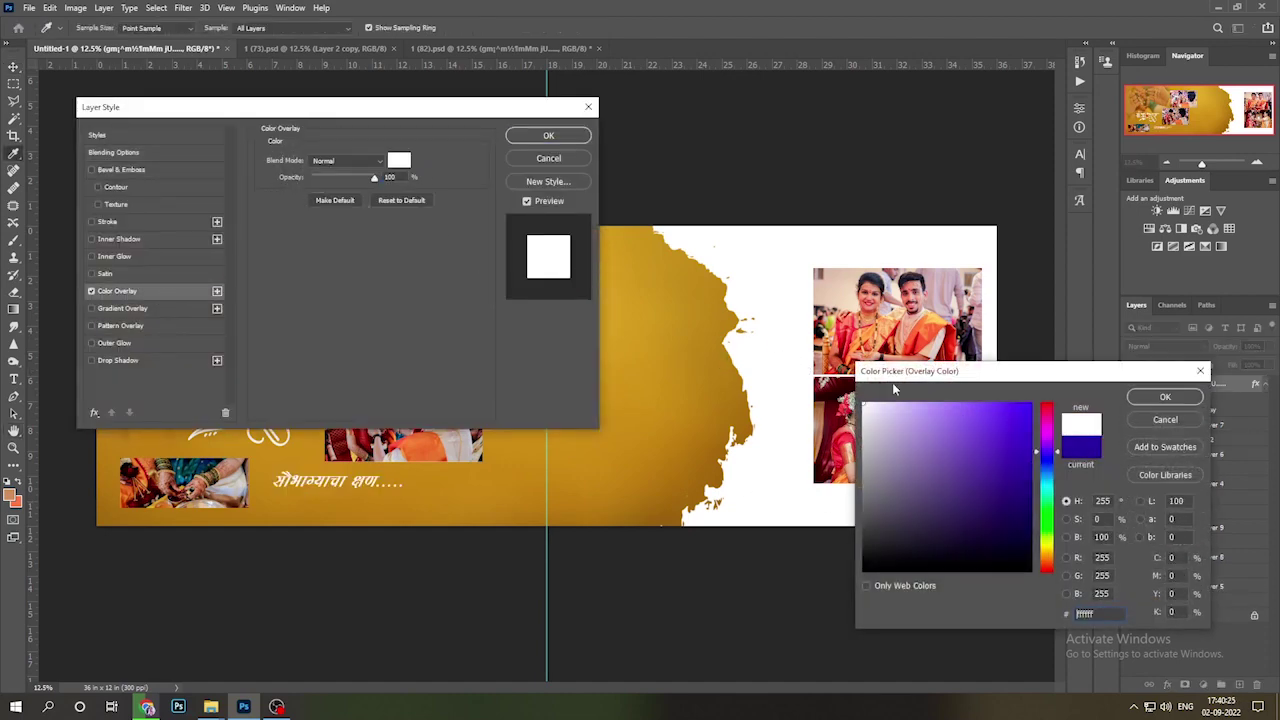
click(1165, 397)
click(548, 135)
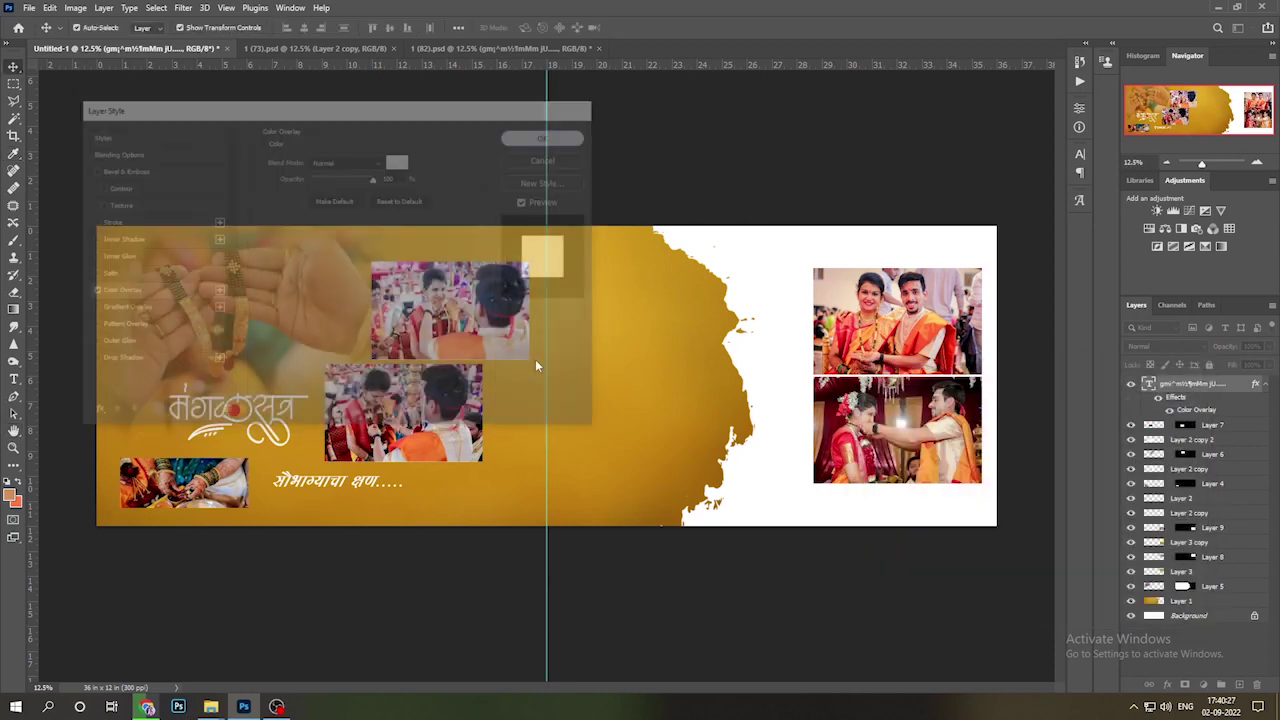
- Copy a rectangular area of the white Background layer, slightly larger than the small ritual photo, to a new layer
right_click(224, 502)
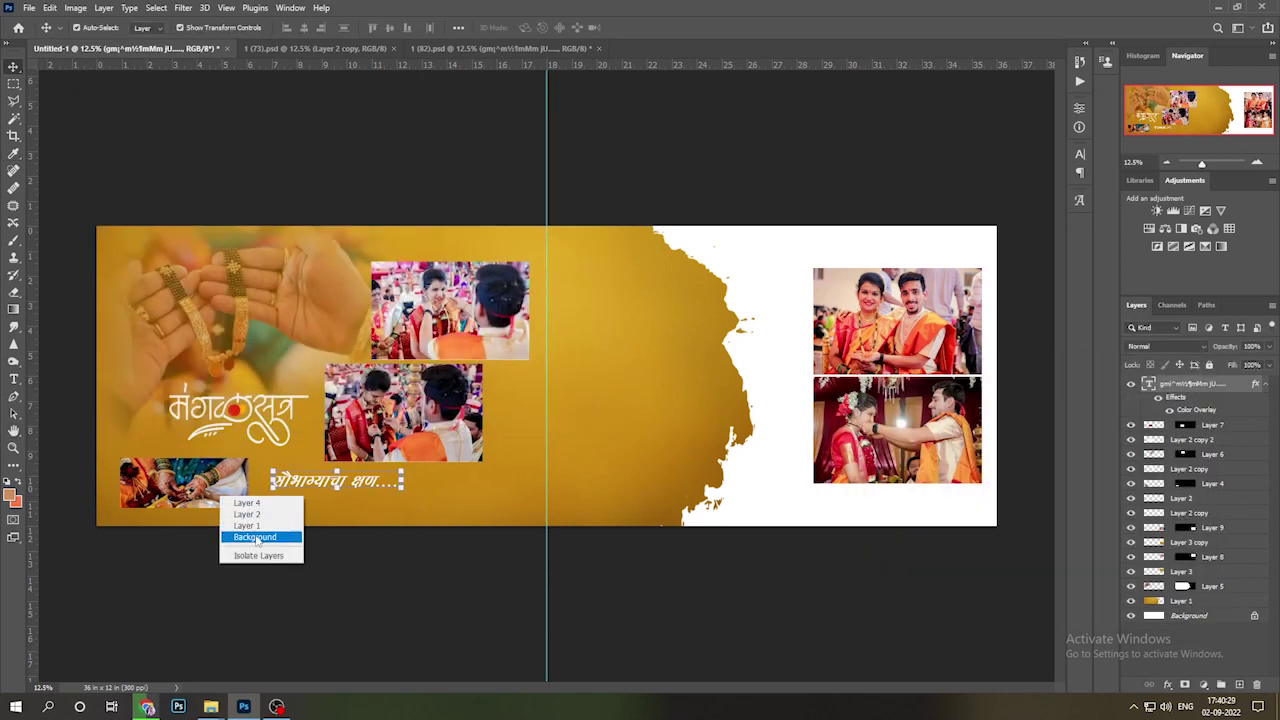
click(240, 537)
key(m)
drag(96, 449, 251, 512)
key(ctrl+j)
key(v)
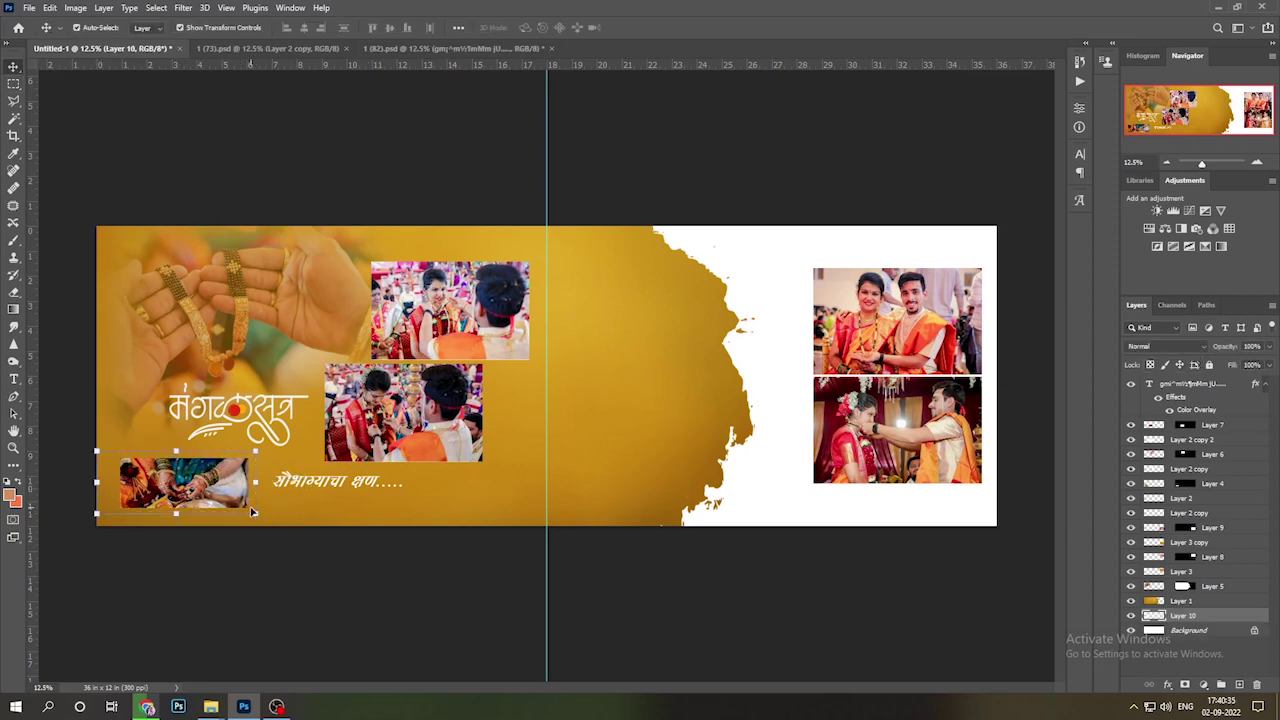
- Bring the white rectangle layer forward above the gold background, behind the small ritual photo, and set its opacity to 50%
key(ctrl+bracketright)
key(ctrl+bracketright)
key(ctrl+bracketright)
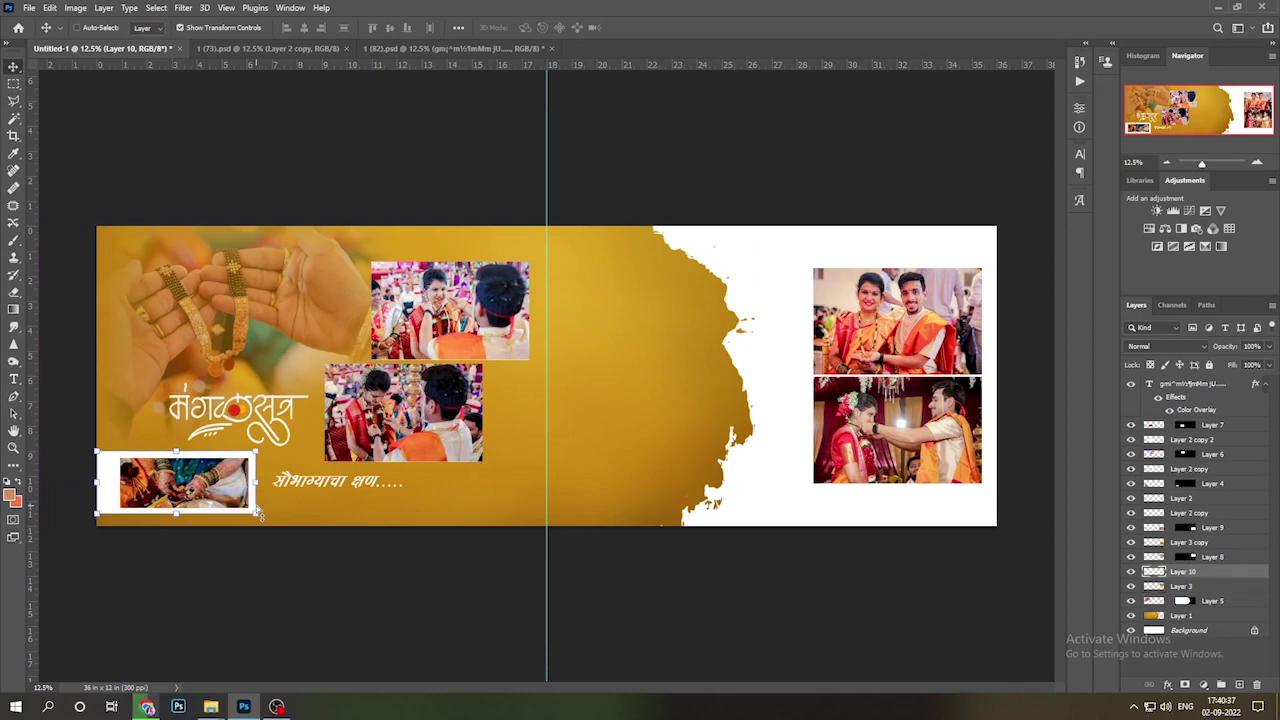
key(5)
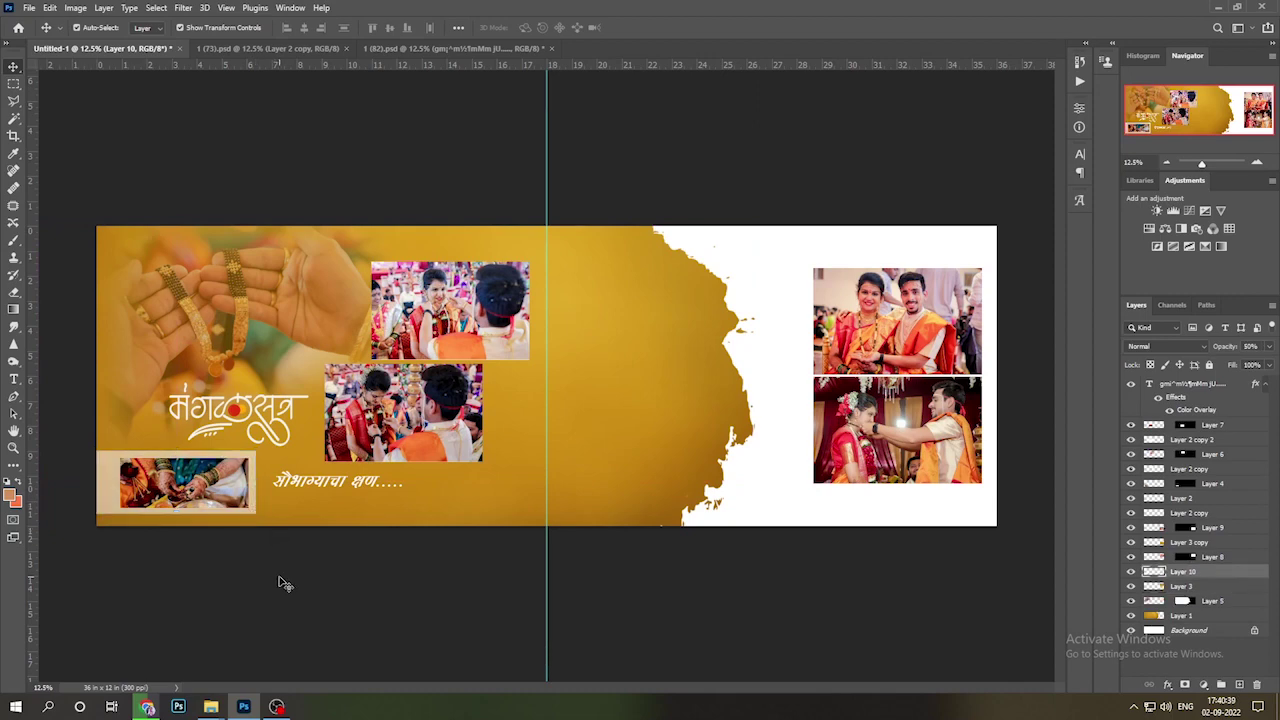
- Paste the copied Stroke layer style onto the two framed couple photos beside the necklace photo
click(377, 464)
shift+click(461, 340)
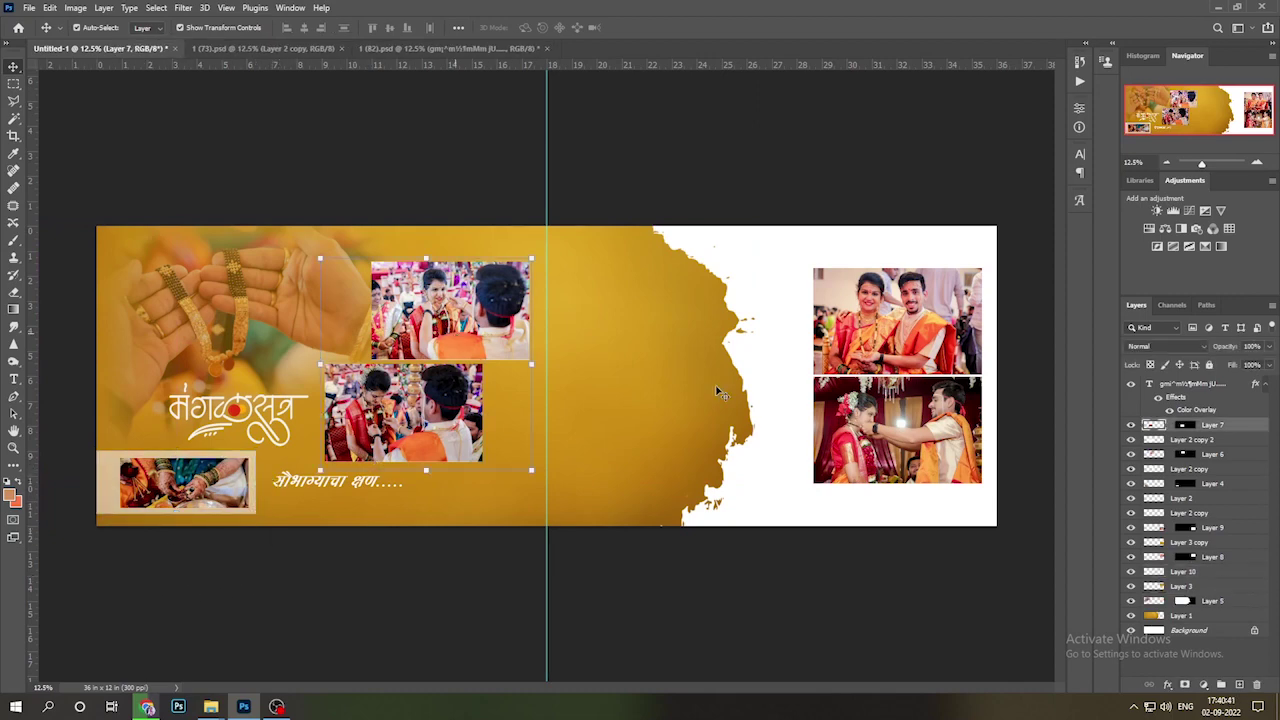
right_click(1222, 429)
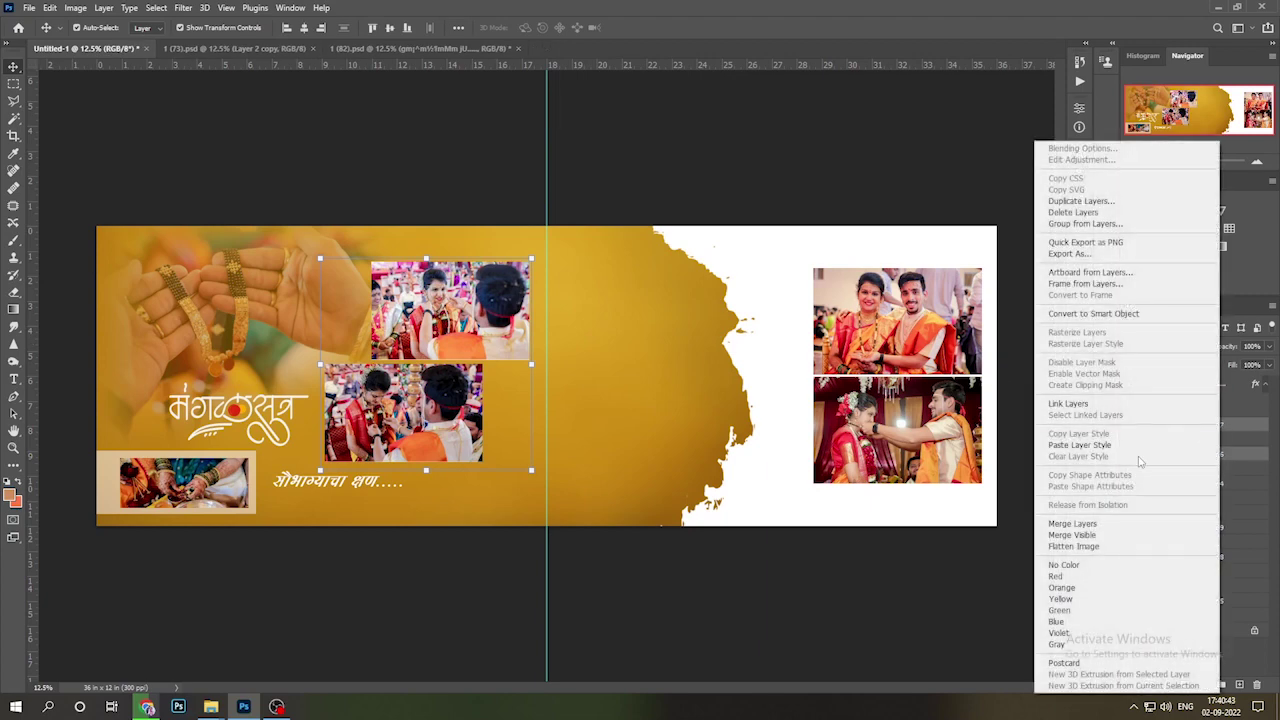
click(1138, 445)
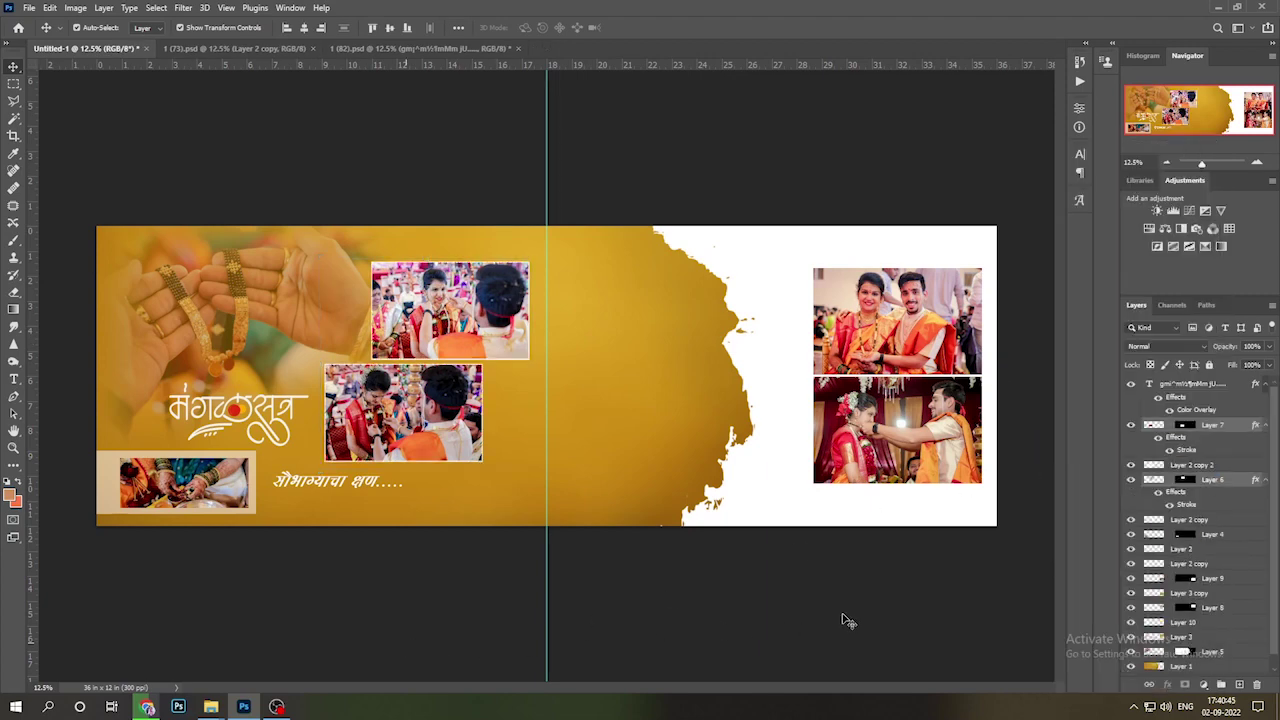
click(845, 620)
- Open the 0U0A4365.JPG photo from folder 11 through Camera Raw
mouse_move(212, 706)
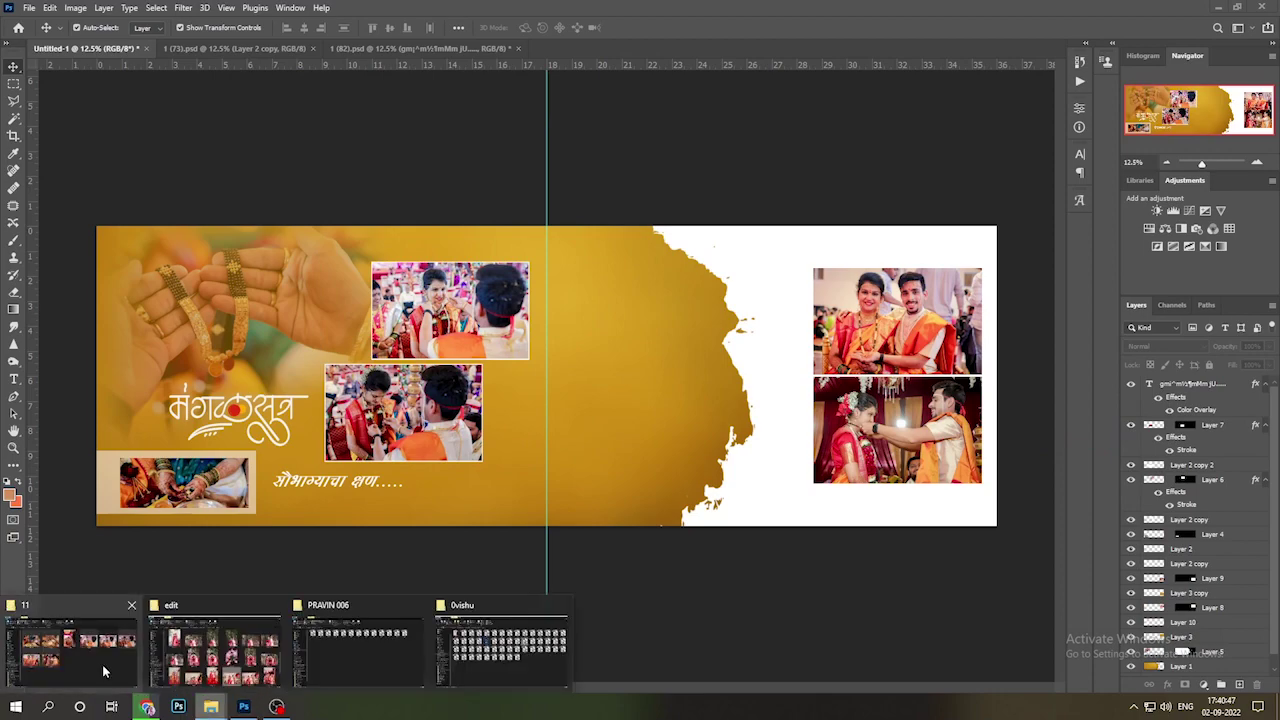
click(102, 664)
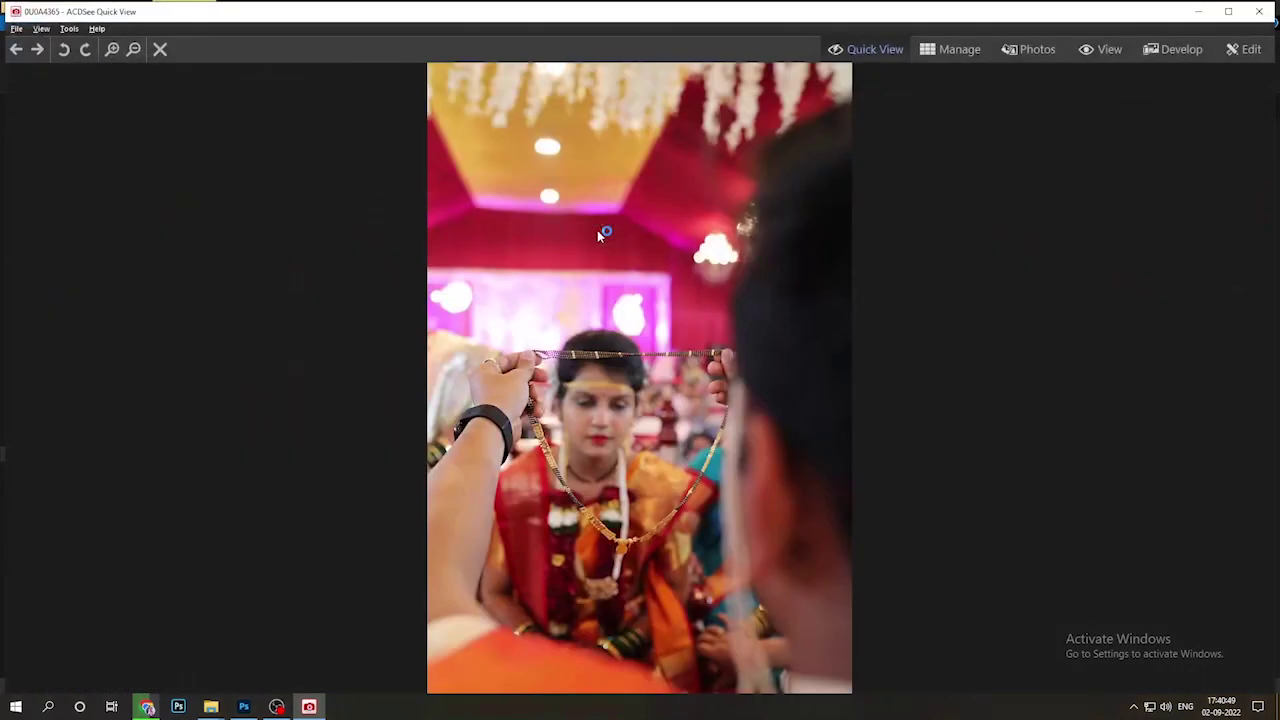
key(Escape)
drag(604, 238, 546, 217)
drag(565, 50, 580, 57)
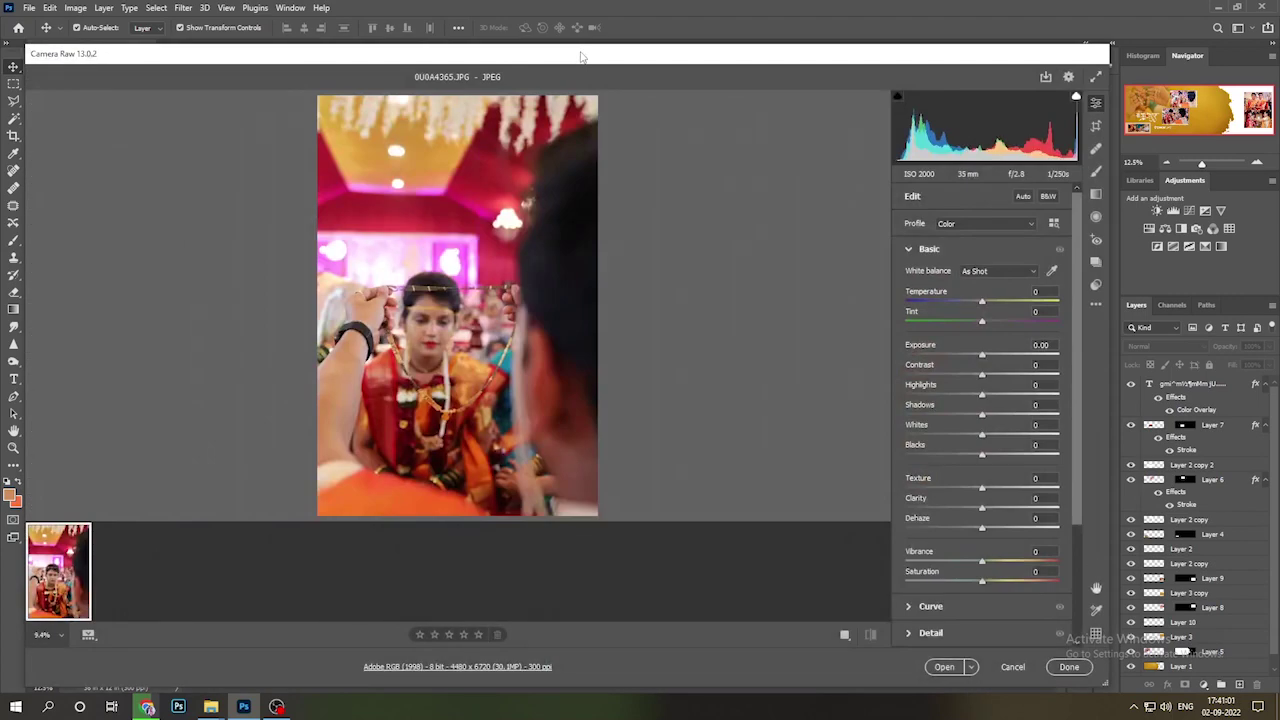
key(Escape)
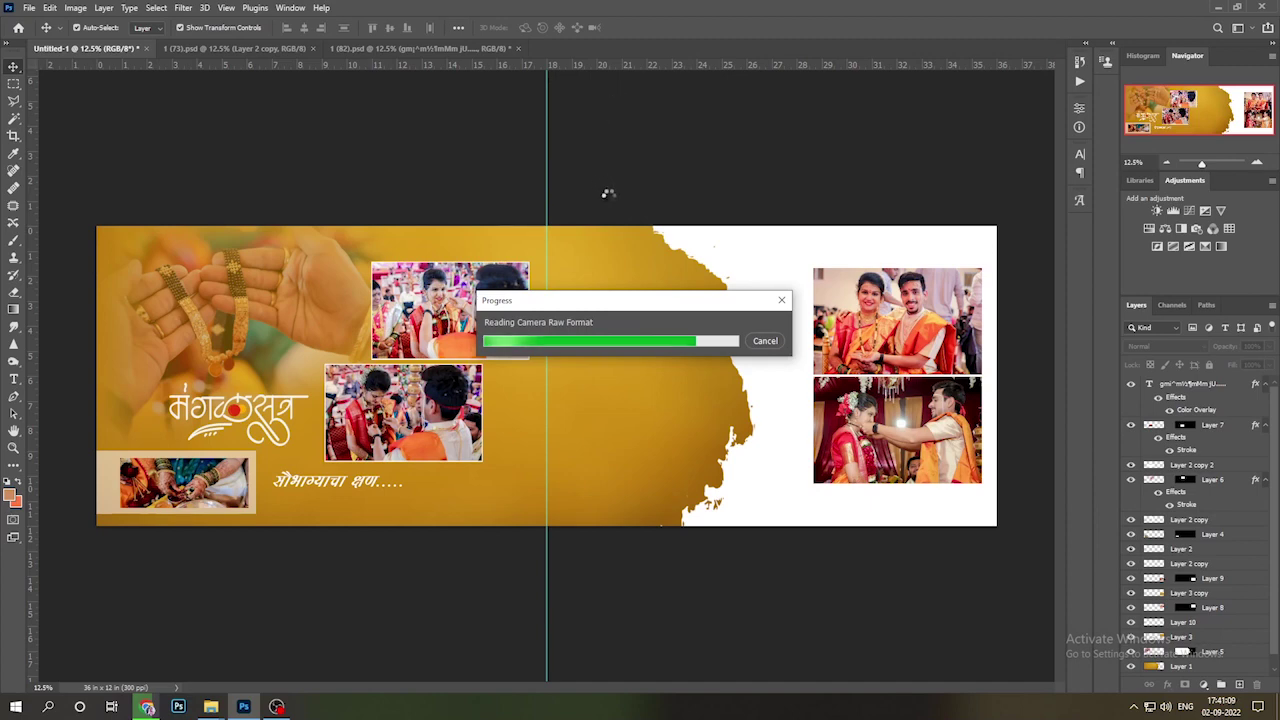
- Copy the whole 0U0A4365.JPG image and close it without saving
key(ctrl+a)
key(ctrl+w)
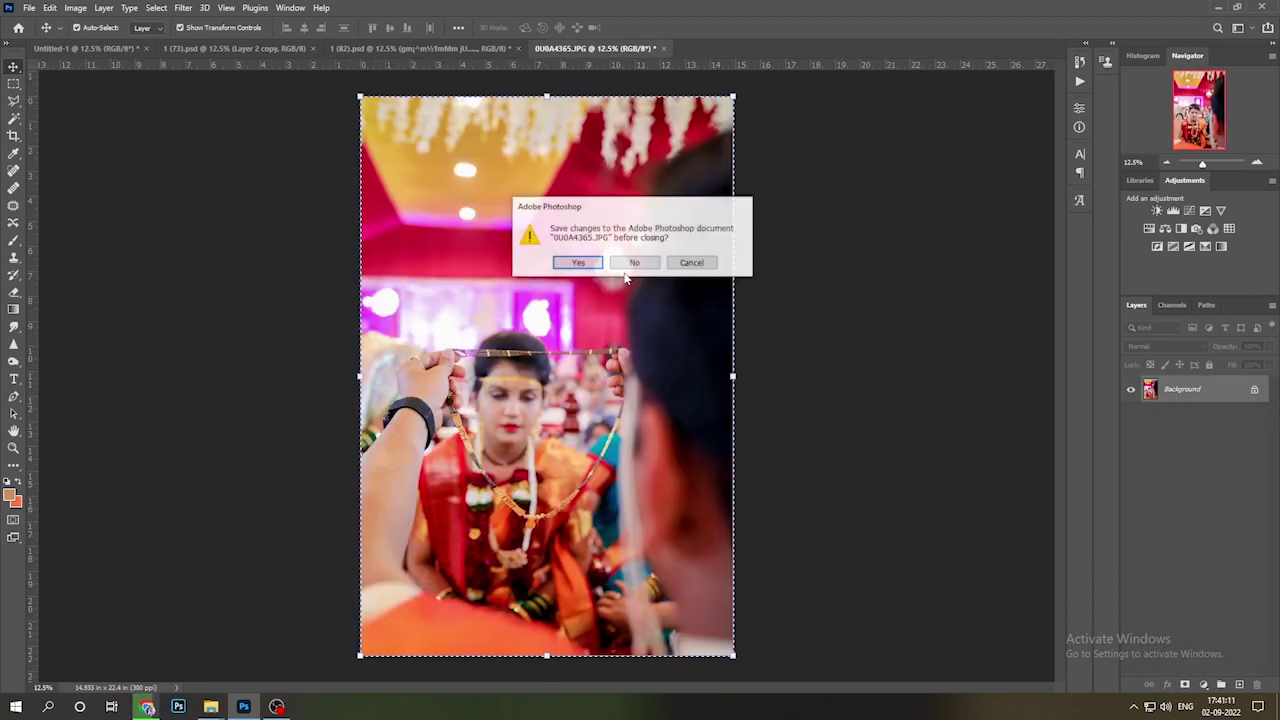
click(634, 263)
- Select the gold brush area on its layer and paste the copied bride photo into that selection as a masked layer
key(w)
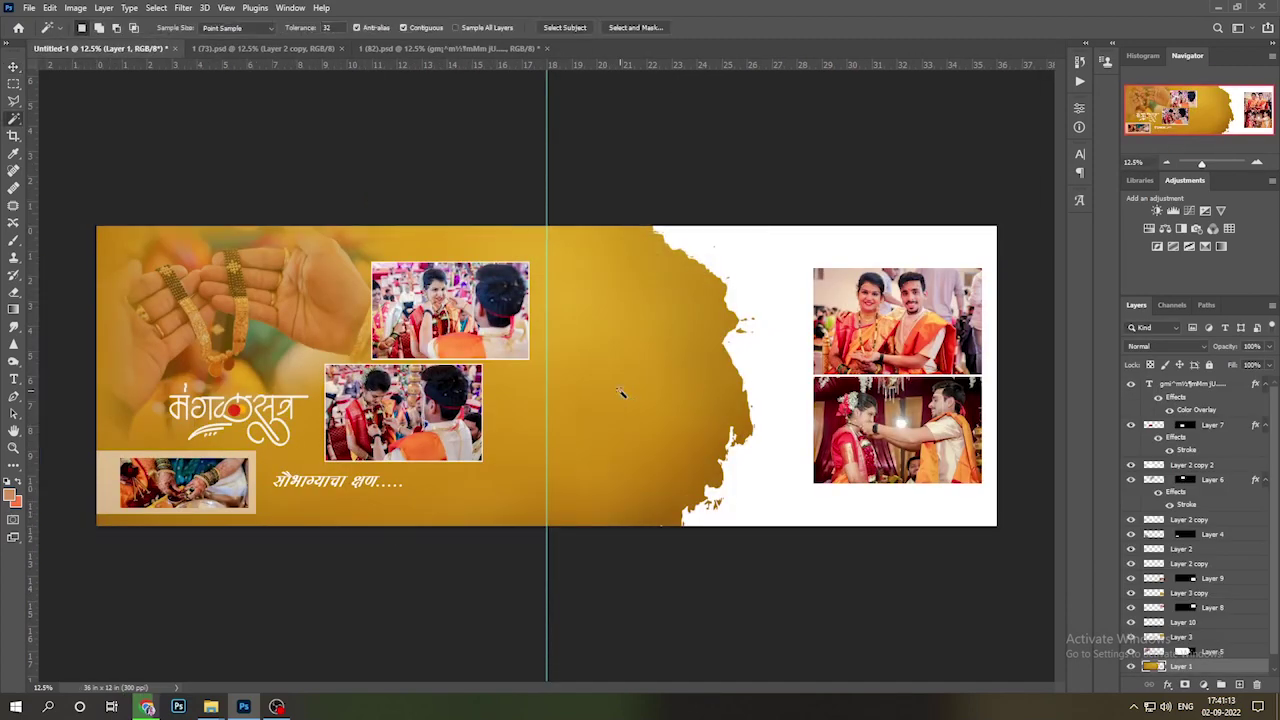
click(685, 468)
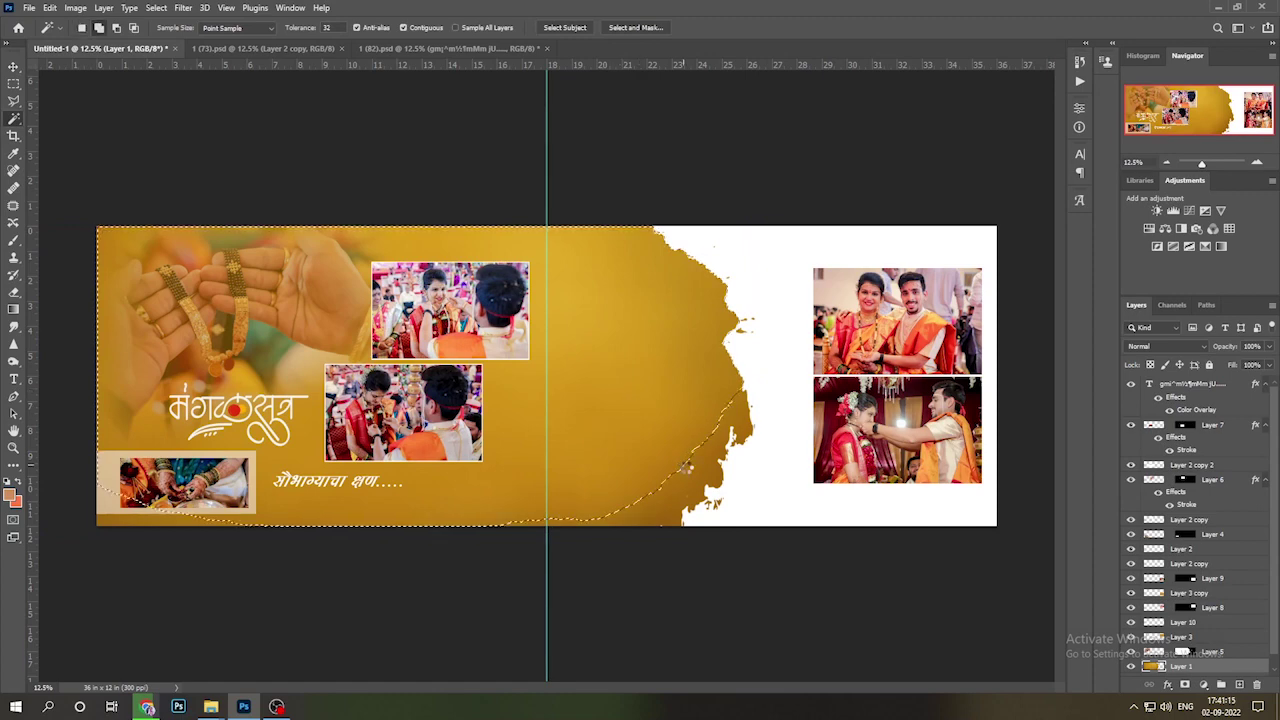
key(ctrl+j)
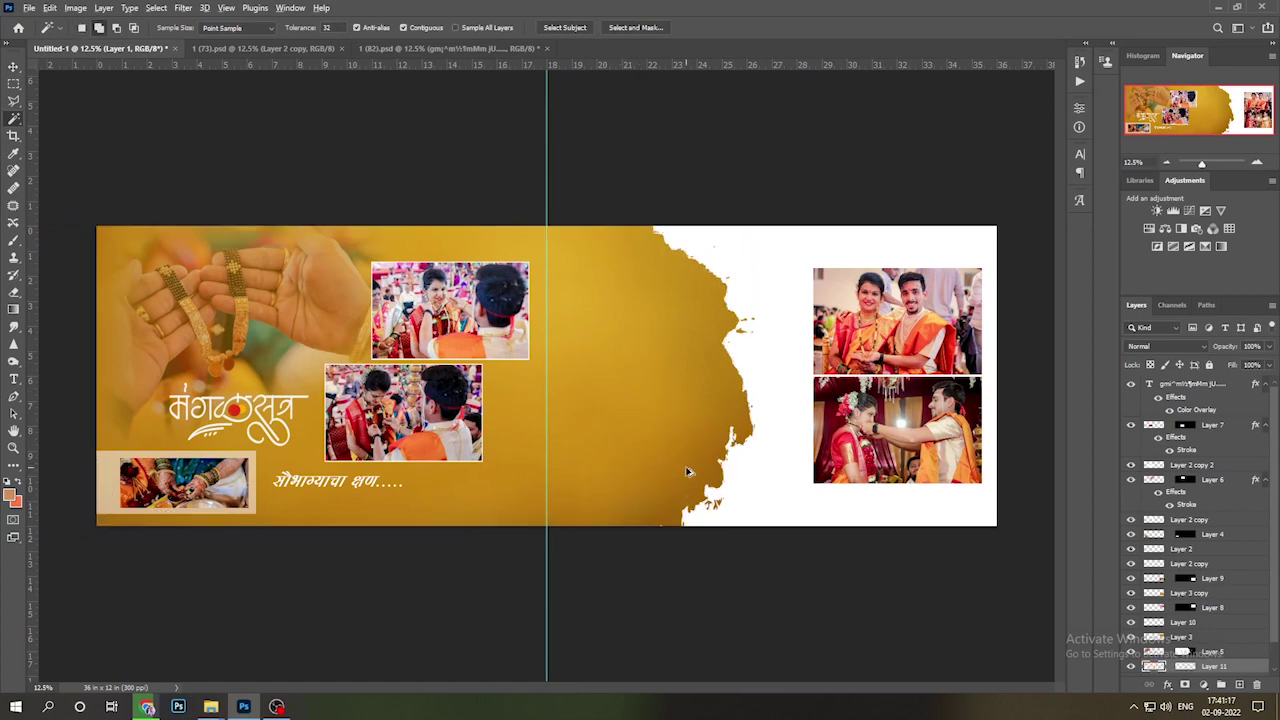
key(ctrl+v)
- Scale the pasted bride photo to about 65.8% and position it inside the ragged edge of the gold brush area
key(v)
drag(421, 228, 398, 446)
drag(402, 542, 615, 293)
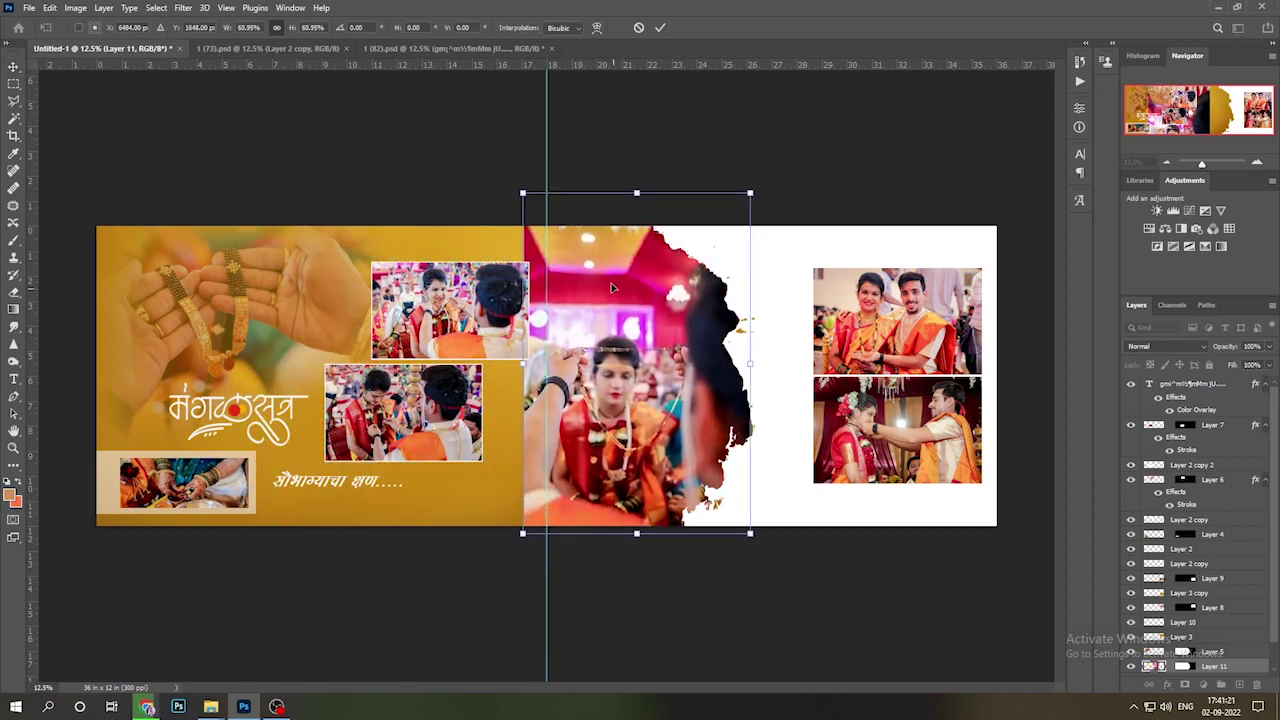
drag(523, 194, 503, 165)
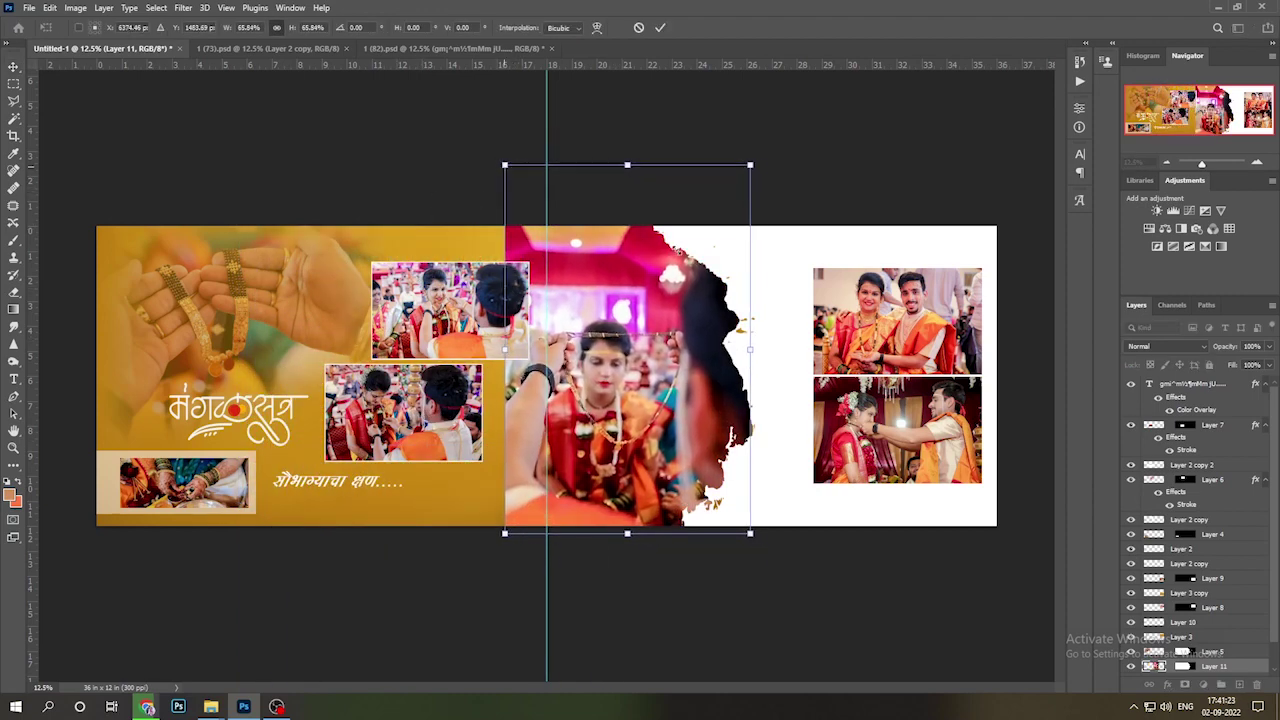
drag(675, 248, 690, 250)
key(Return)
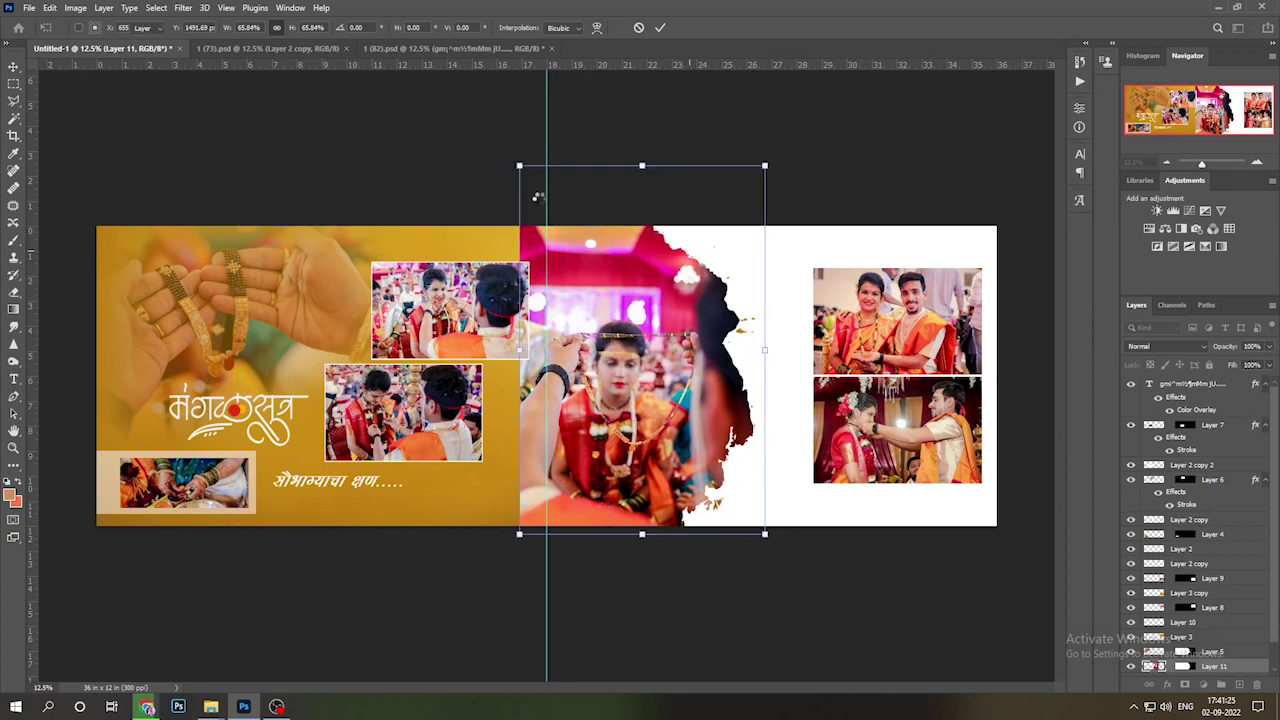
key(Return)
- Erase both sides and the lower edge of the bride photo with the soft 1600 px Eraser to blend it into the gold
key(e)
mouse_move(537, 194)
mouse_down()
mouse_move(499, 340)
mouse_move(497, 571)
mouse_up()
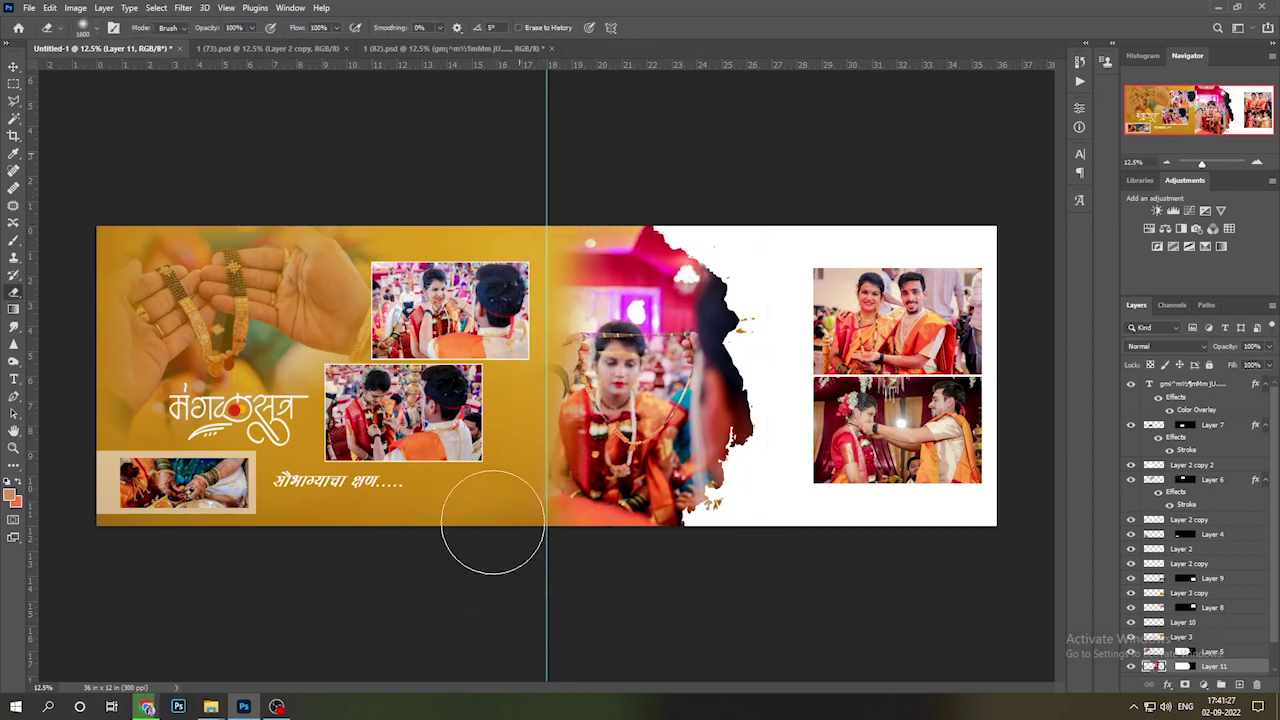
mouse_move(767, 257)
mouse_down()
mouse_move(719, 235)
mouse_move(788, 383)
mouse_move(745, 577)
mouse_up()
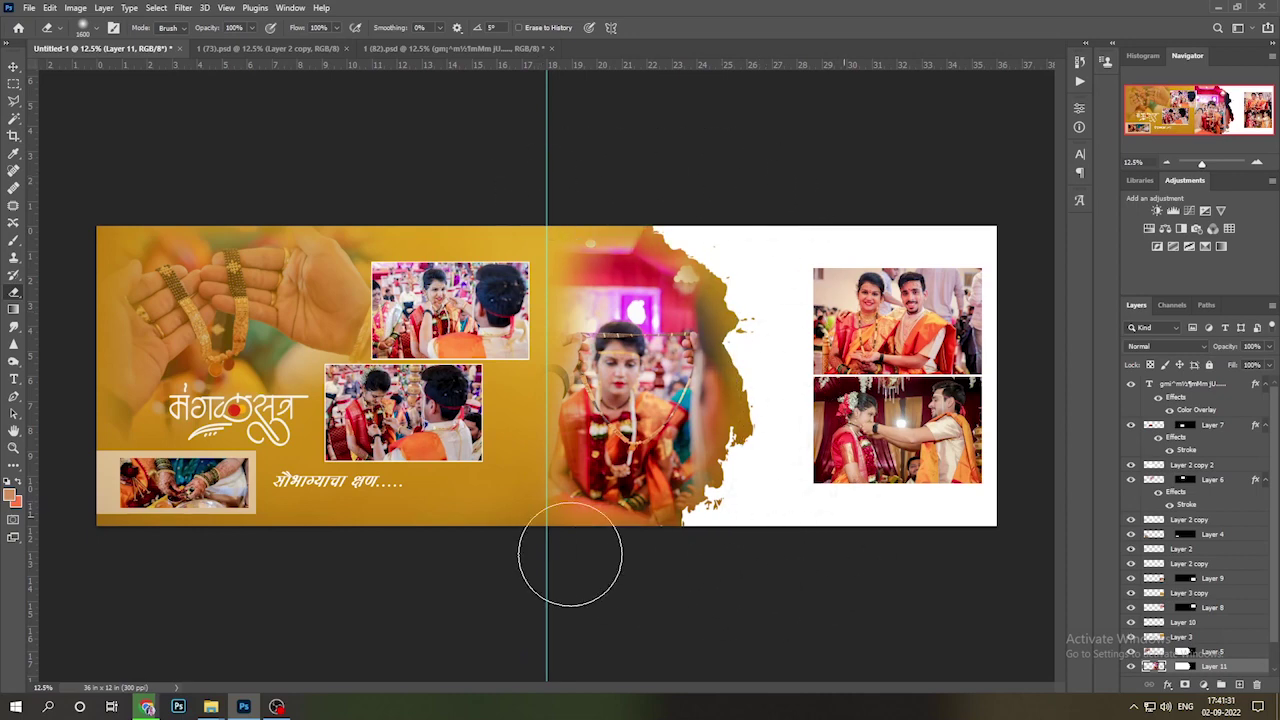
- Preview the Overlay blend mode on the bride photo, keep it at Normal, and set the layer's opacity to 50%
key(v)
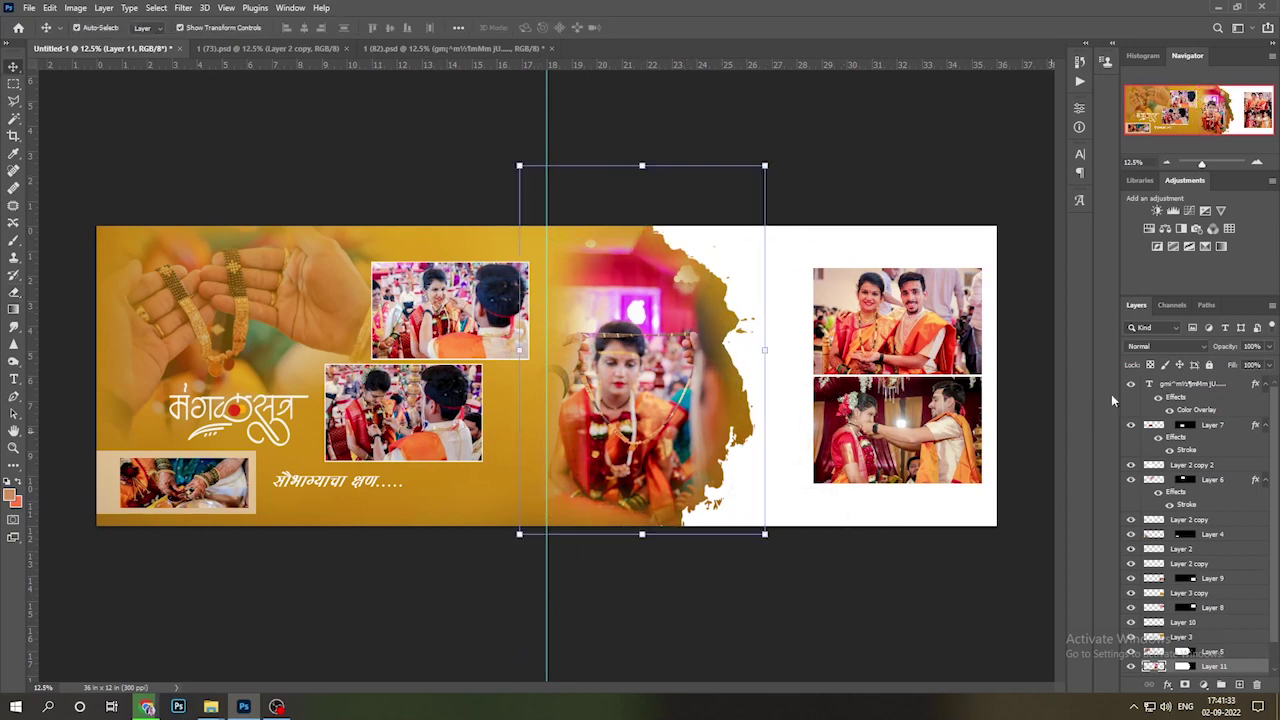
click(1163, 347)
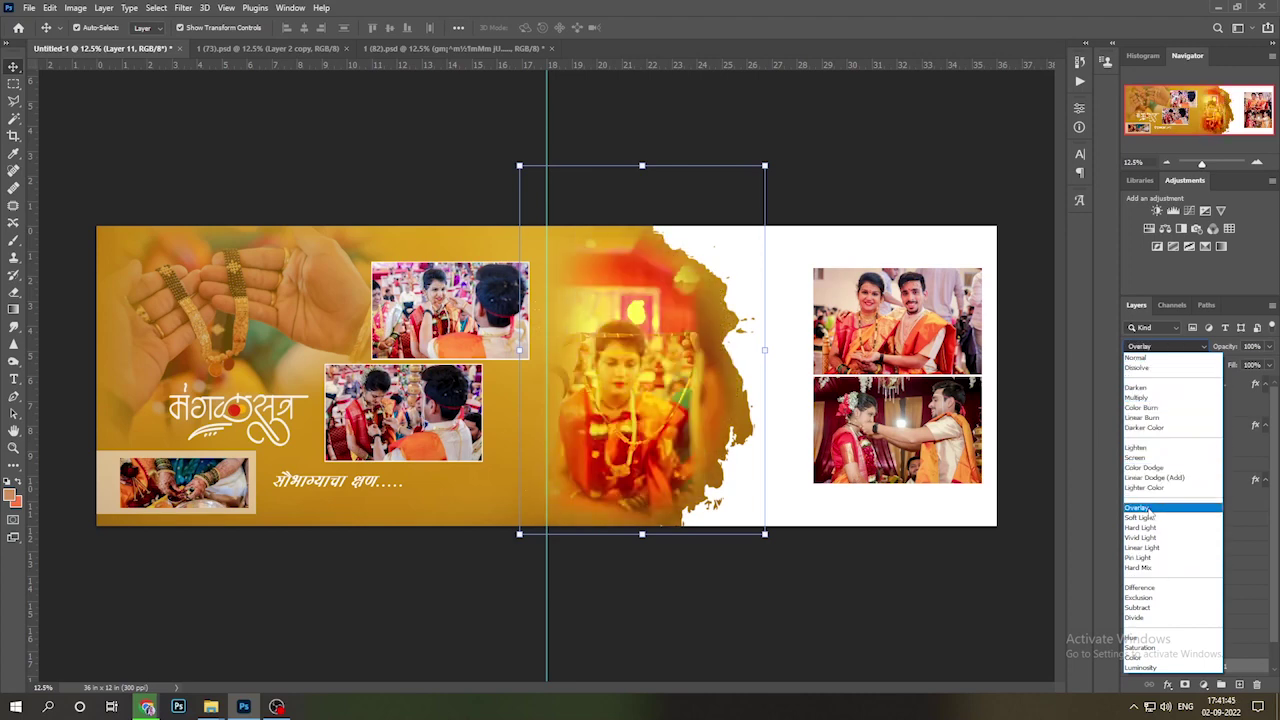
click(630, 430)
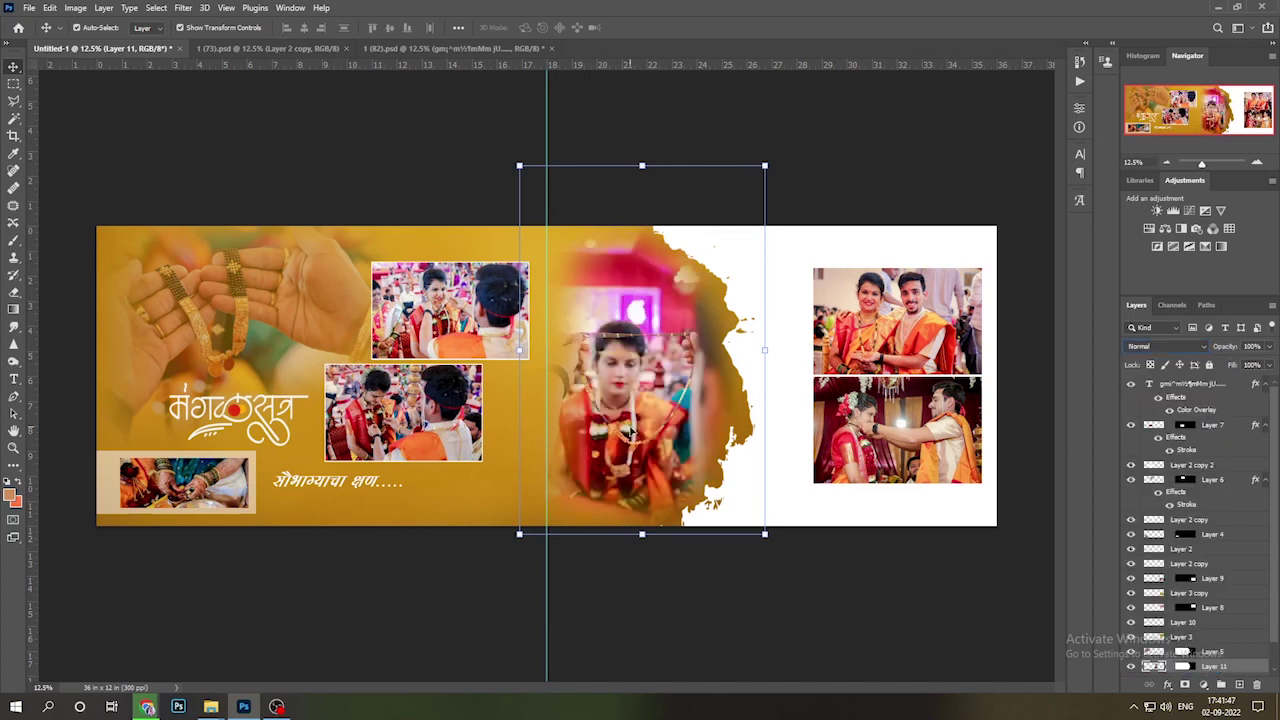
key(5)
click(650, 598)
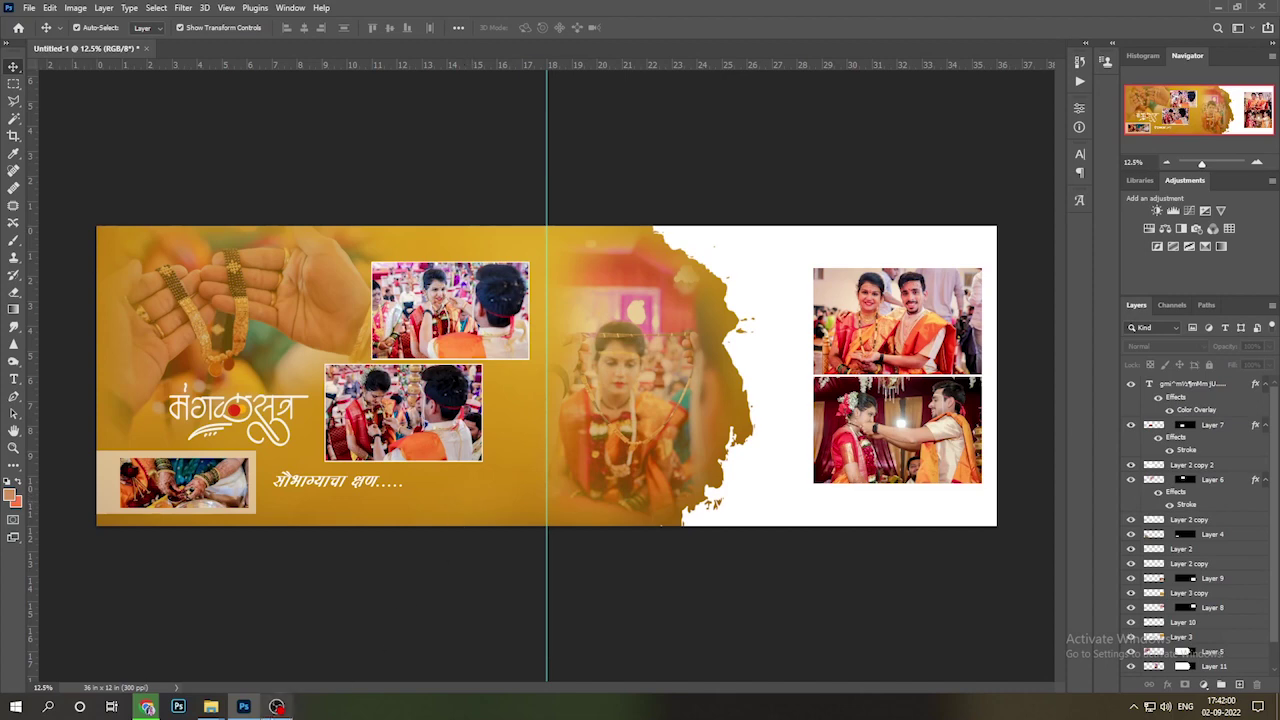
- Add a new layer directly above the gold background and choose the 2500 px scattered-circles brush
click(216, 713)
click(462, 492)
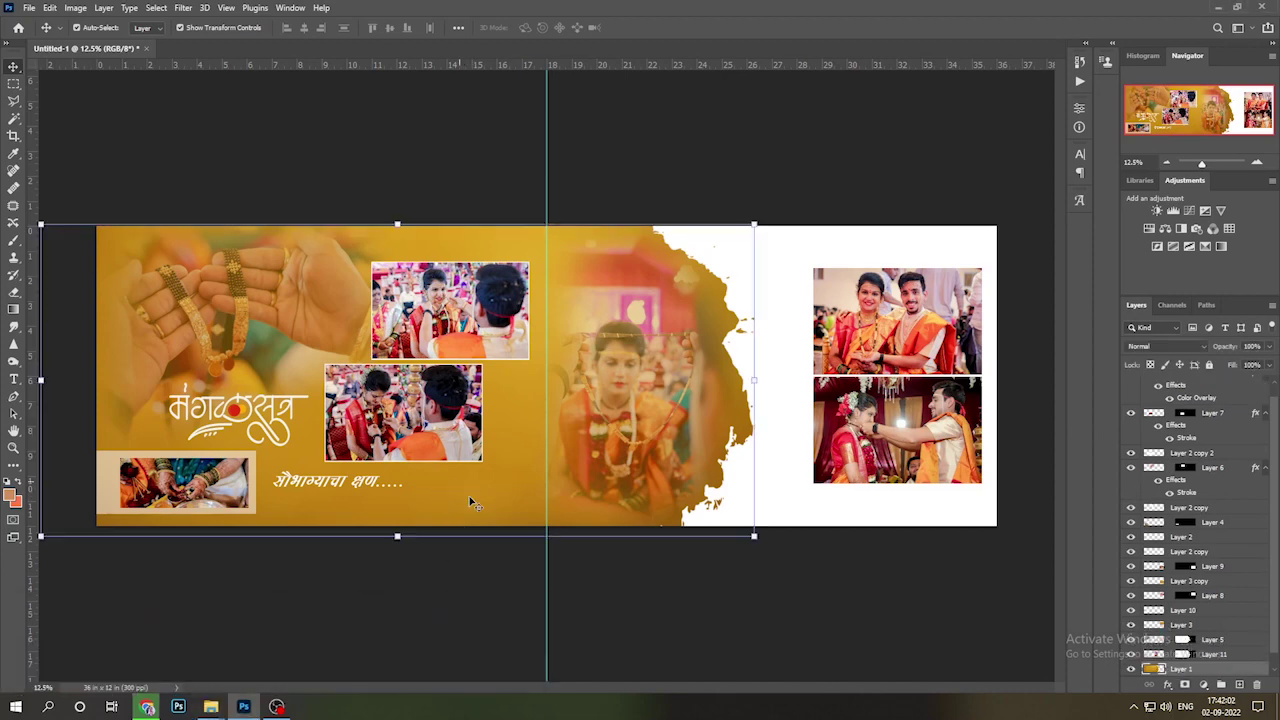
click(1239, 684)
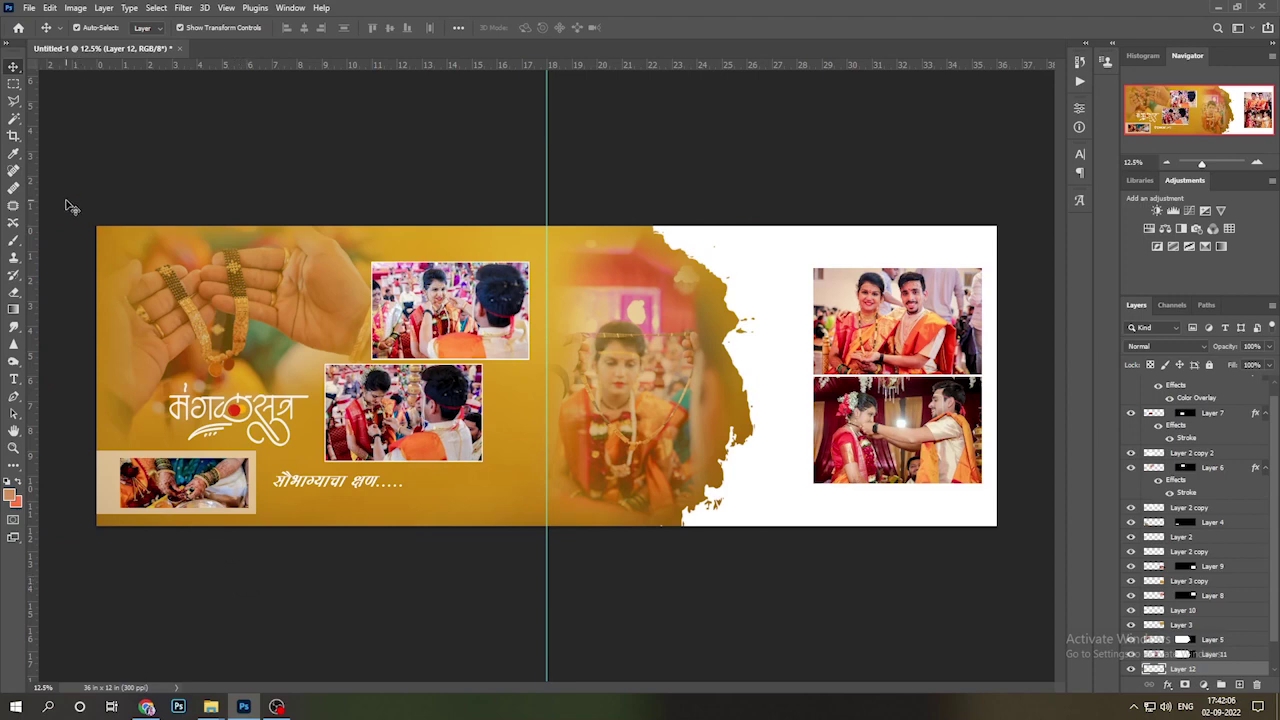
key(b)
click(95, 30)
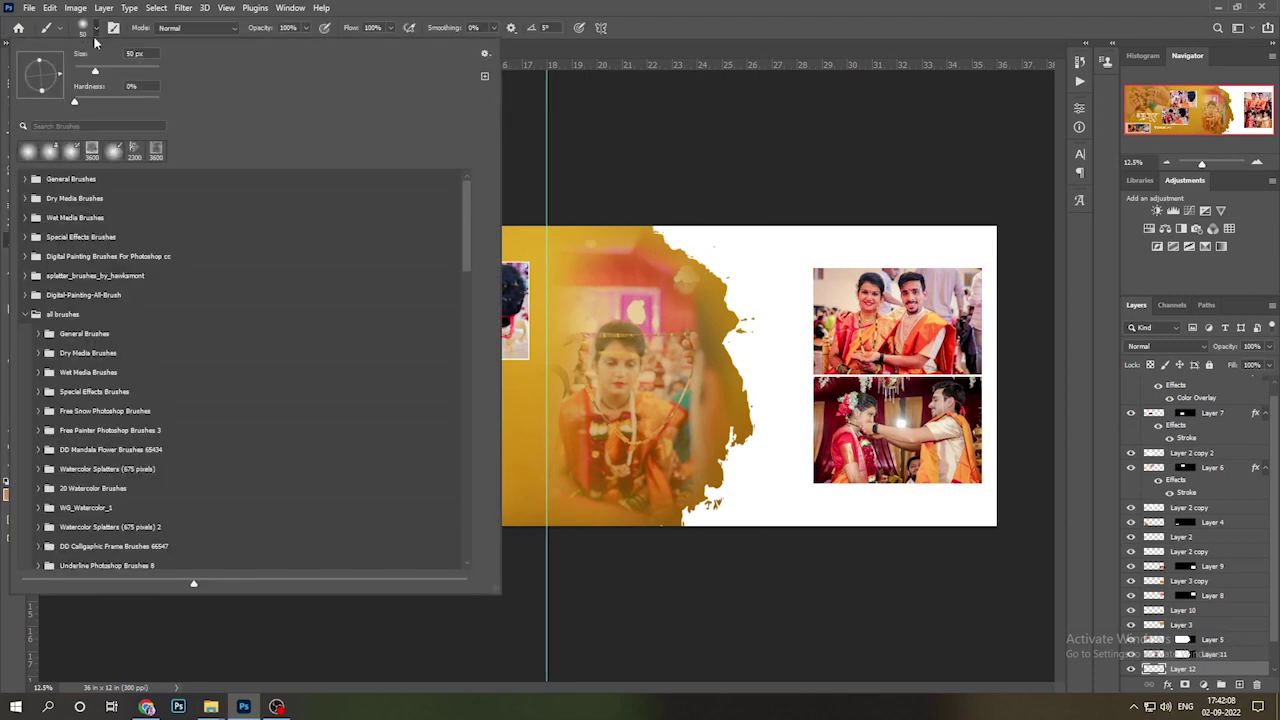
scroll(76, 368, down, 3)
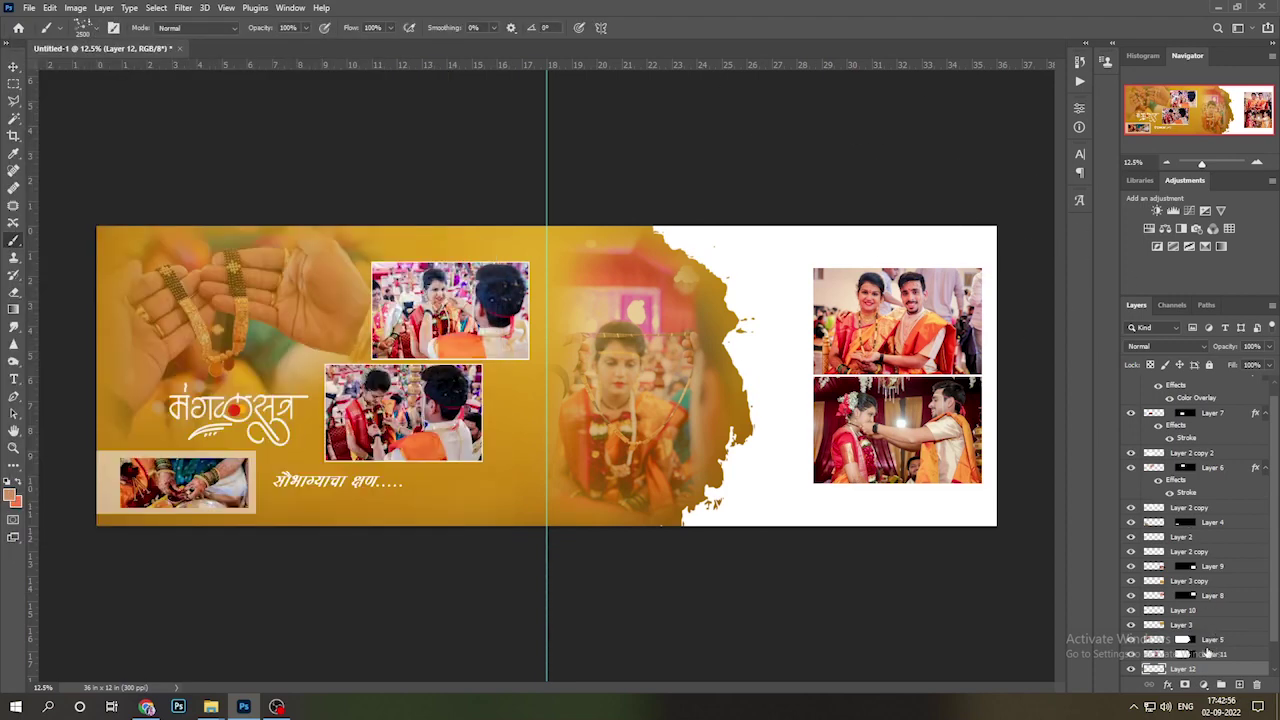
- Sample the red of the Marathi title's dot as the foreground color and stamp the circles around the lower framed couple photo
key(i)
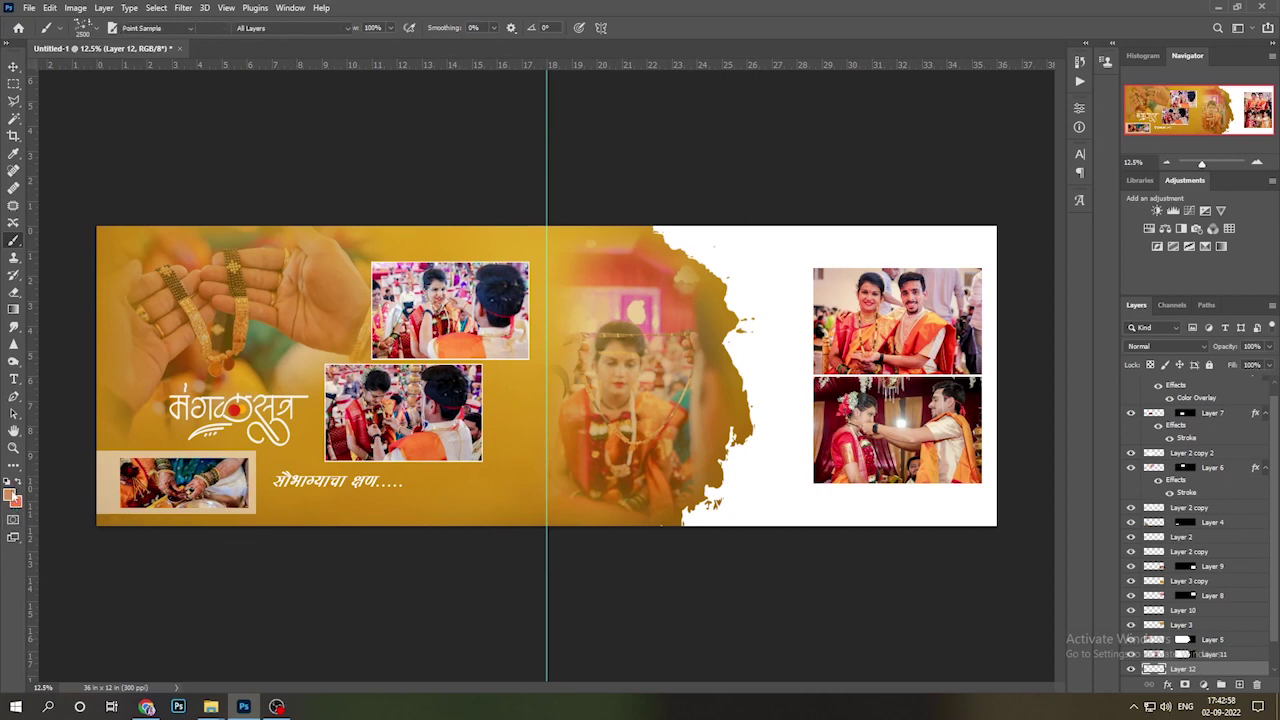
click(12, 494)
click(235, 409)
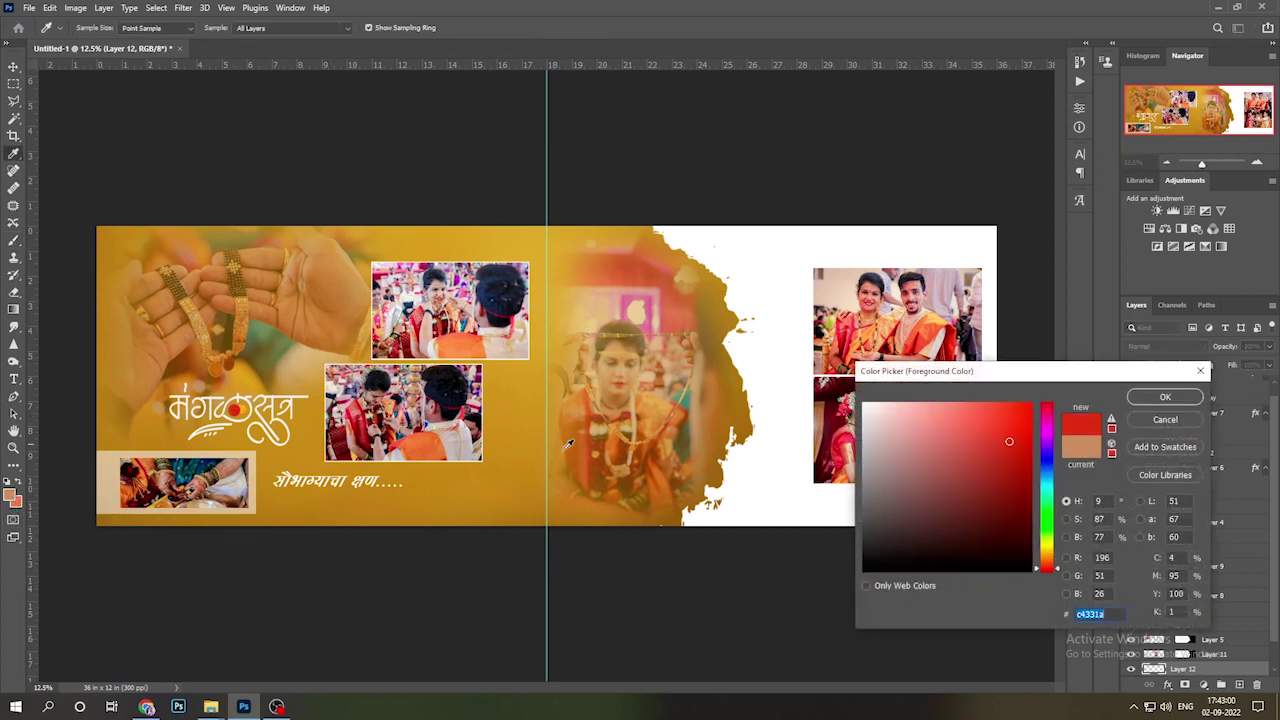
click(1155, 401)
click(455, 465)
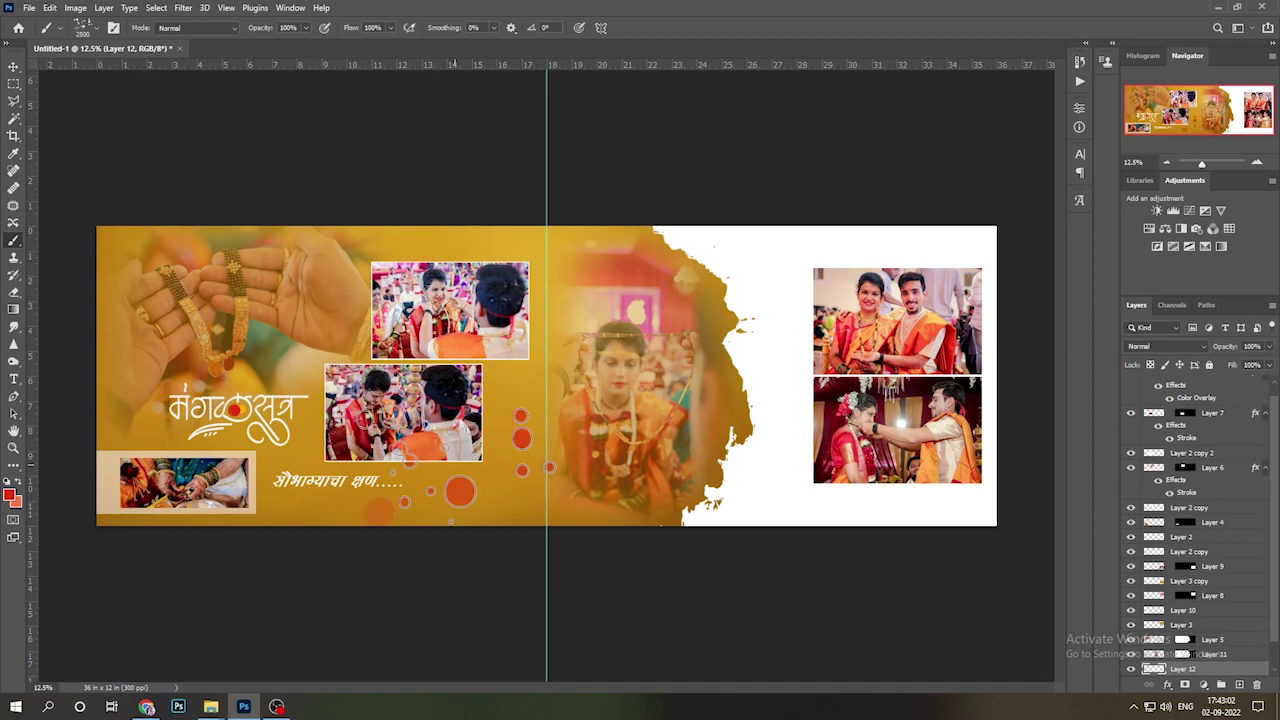
click(522, 438)
click(460, 490)
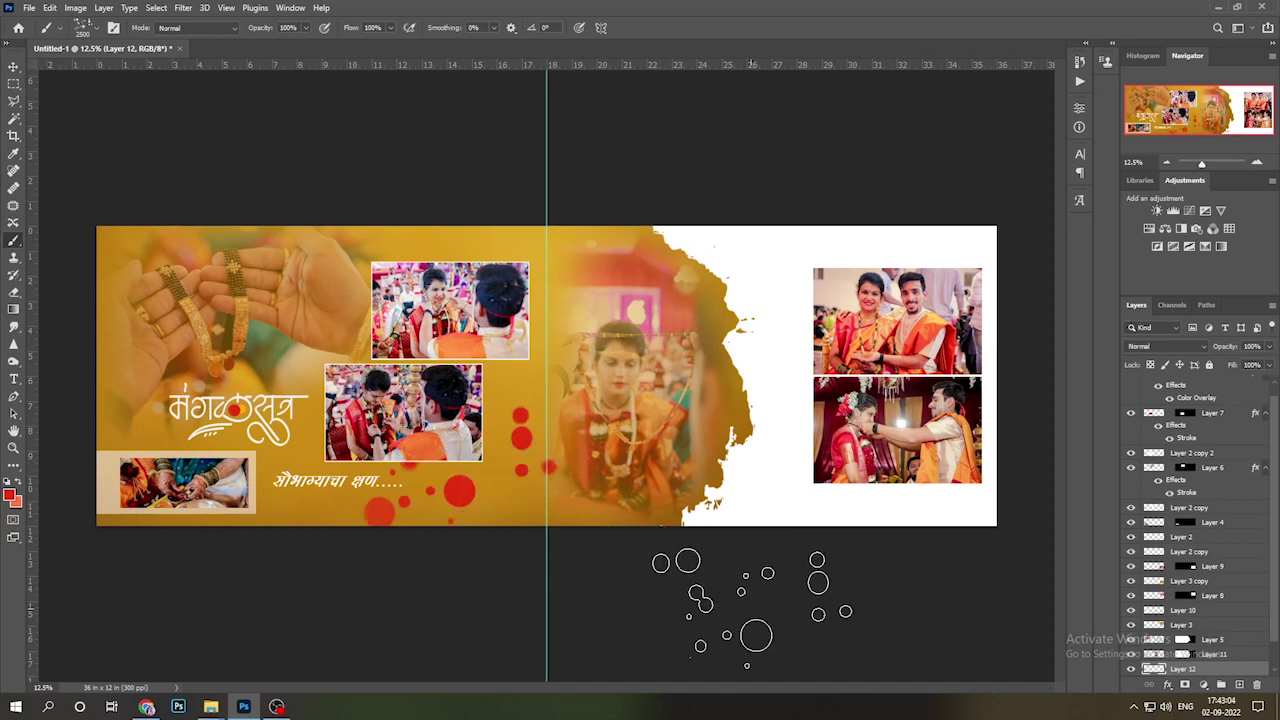
- Duplicate the red circles layer toward the small ritual photo and enlarge the copy to about 151%
key(v)
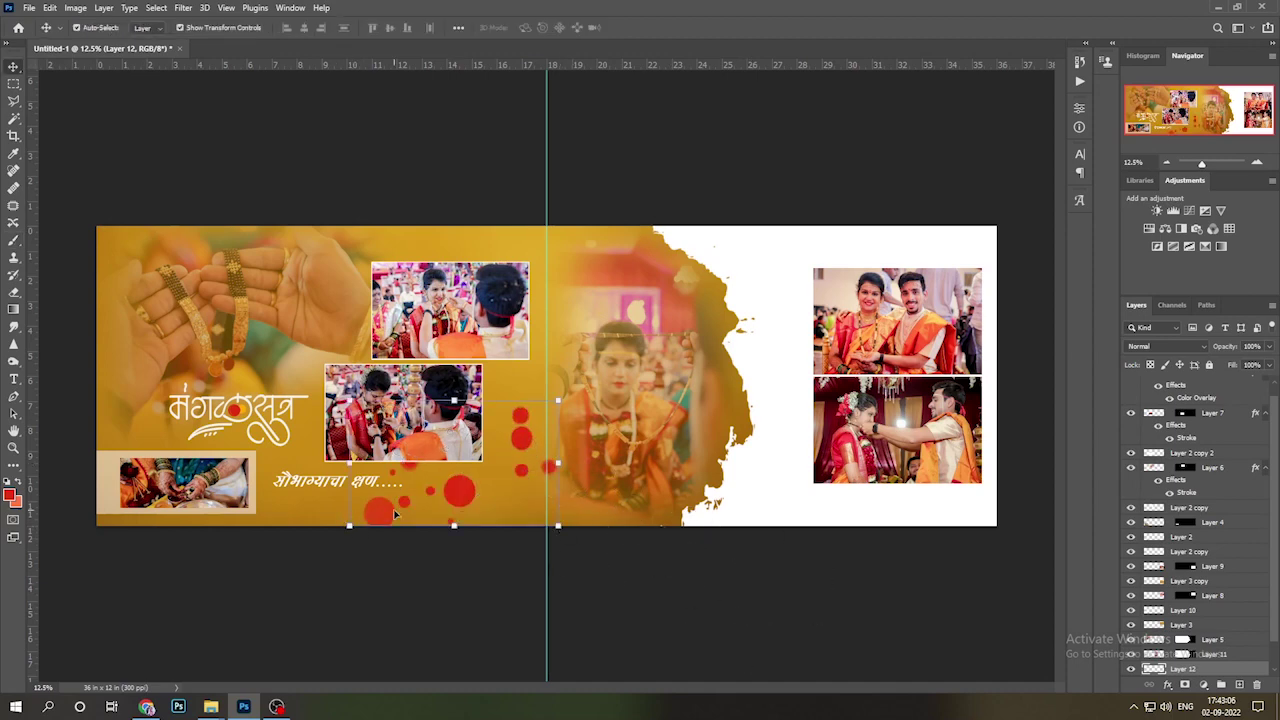
drag(385, 515, 129, 528)
drag(304, 411, 427, 393)
drag(383, 447, 352, 504)
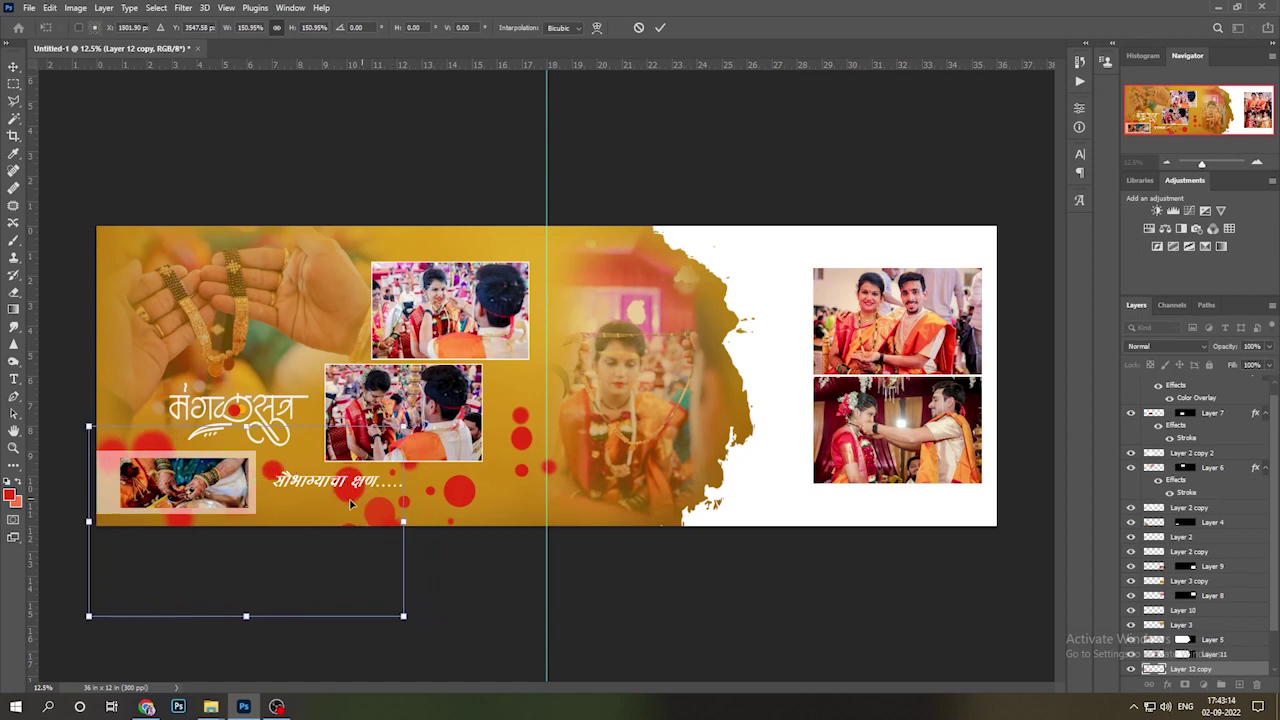
key(Return)
- Set the blend mode of the enlarged circles copy and the original circles layer to Screen
click(1166, 347)
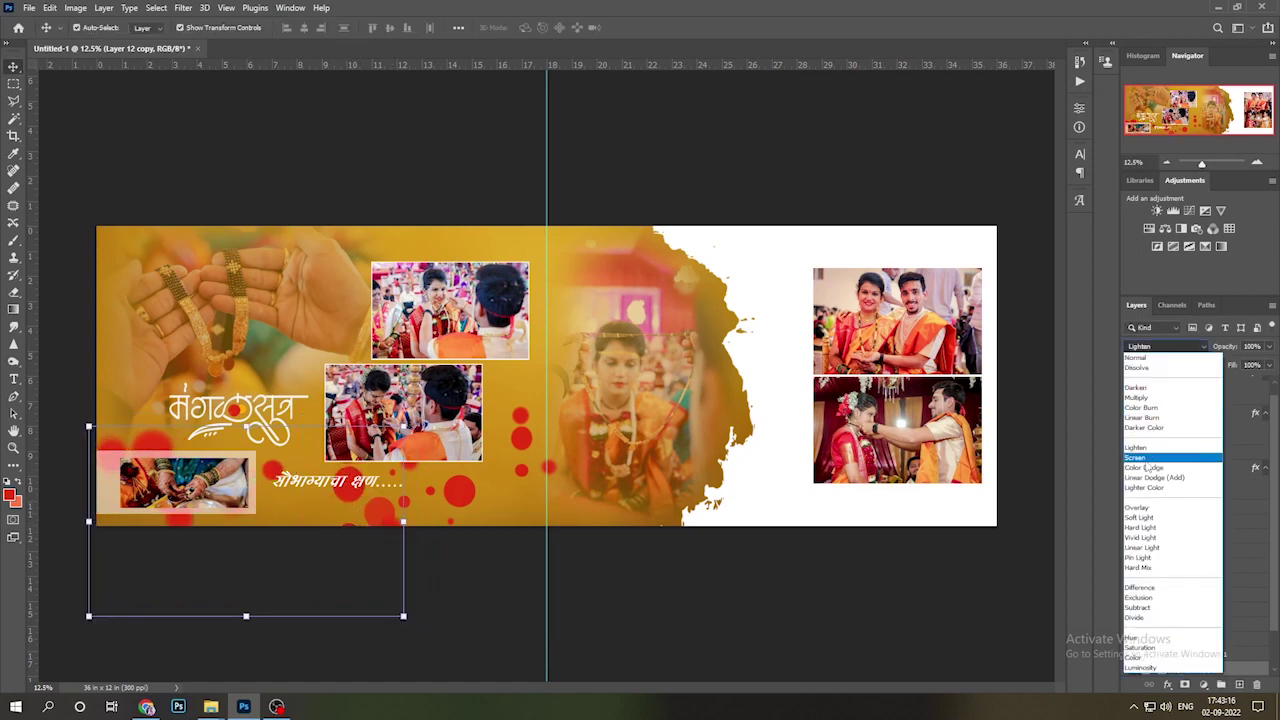
drag(404, 522, 413, 522)
key(Return)
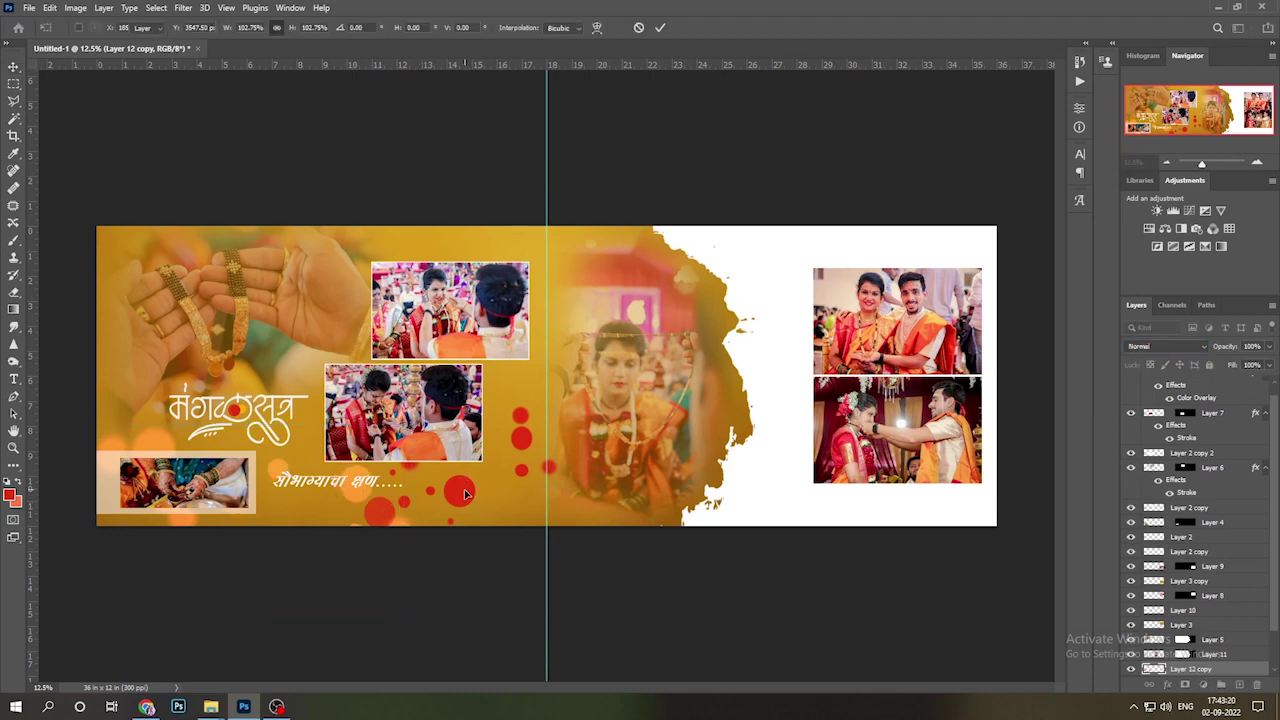
click(467, 492)
click(1179, 349)
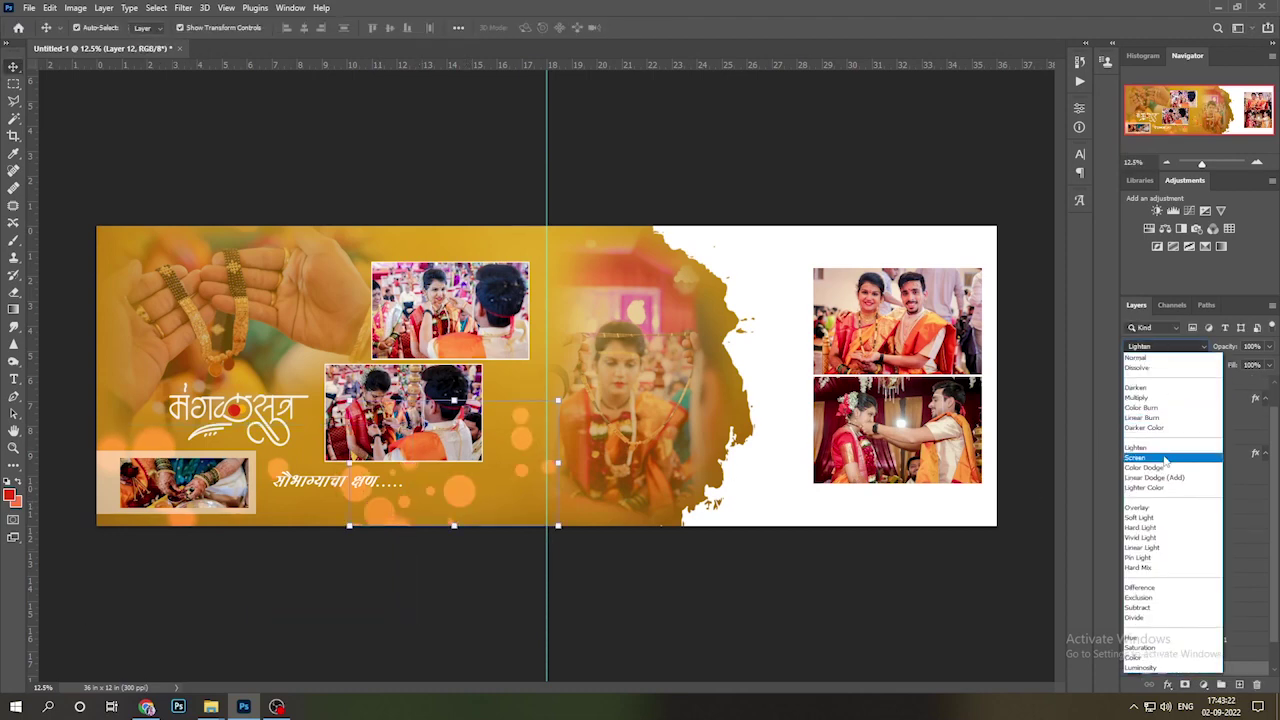
click(1165, 460)
click(287, 643)
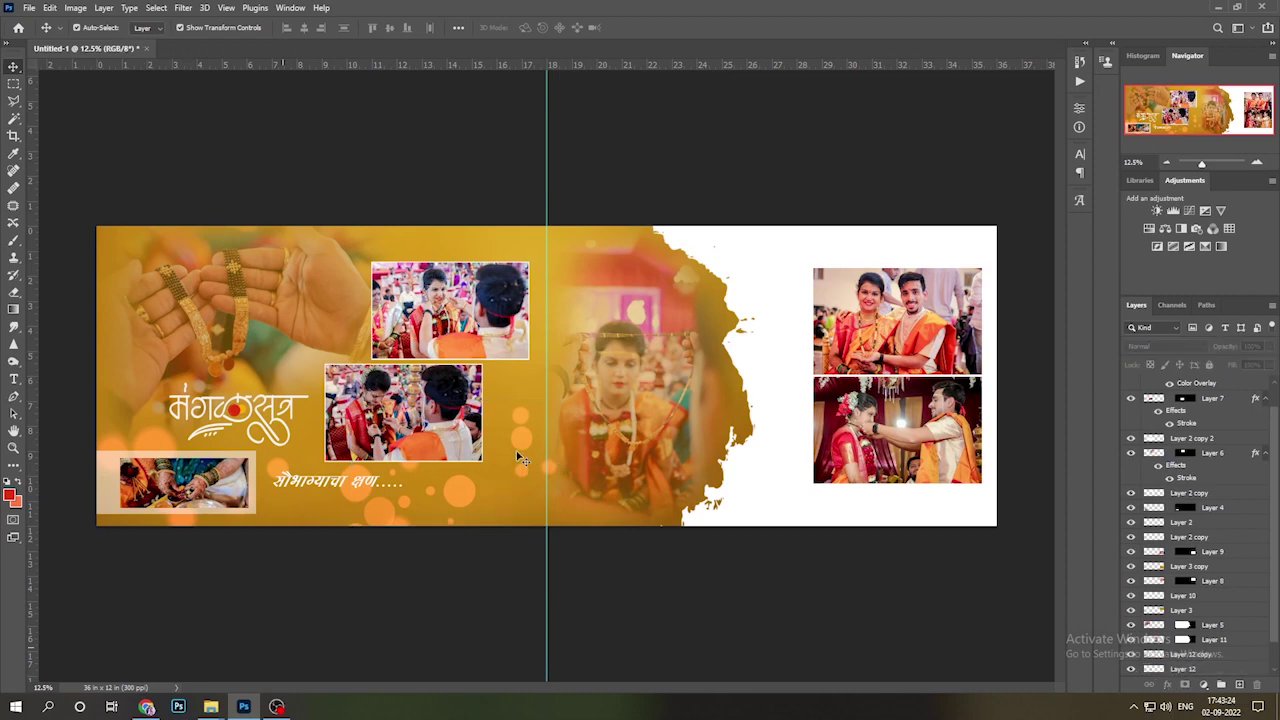
- Duplicate the original circles up around the upper framed couple photo and enlarge the copy to about 151%
click(521, 456)
drag(507, 258, 545, 252)
key(ctrl+t)
mouse_move(571, 349)
mouse_down()
mouse_move(711, 470)
mouse_move(660, 448)
mouse_up()
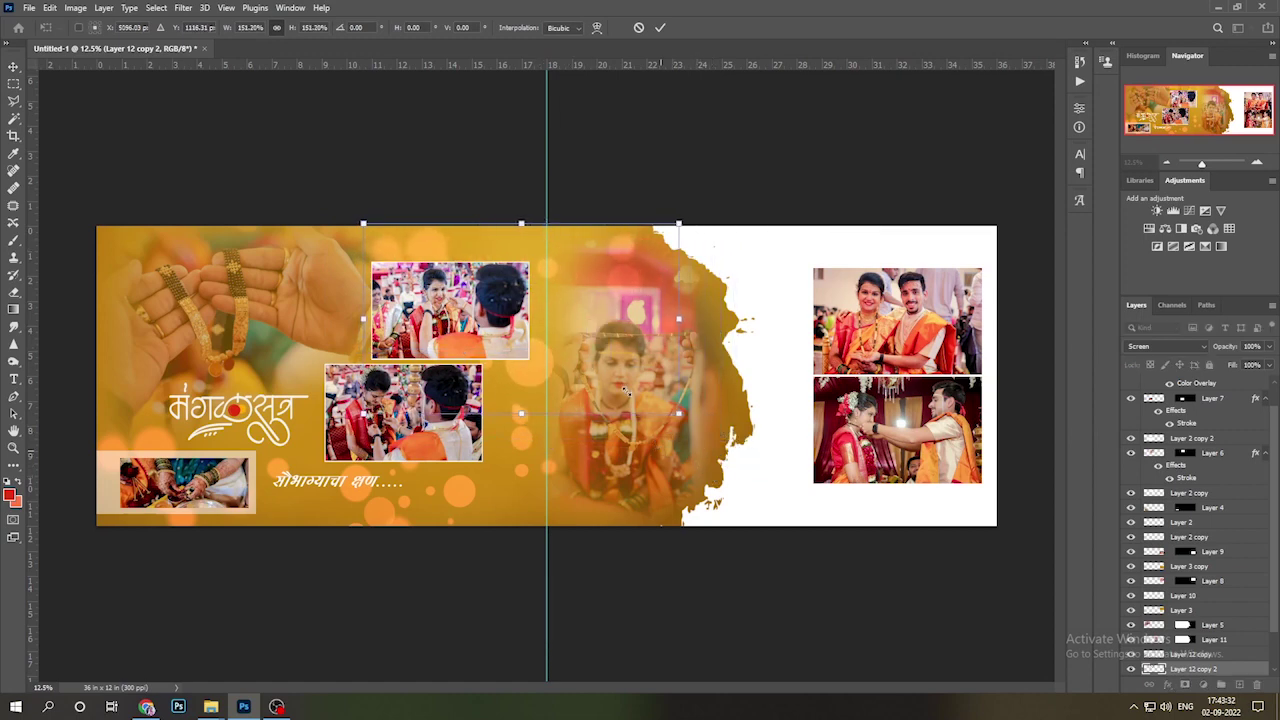
key(Return)
key(e)
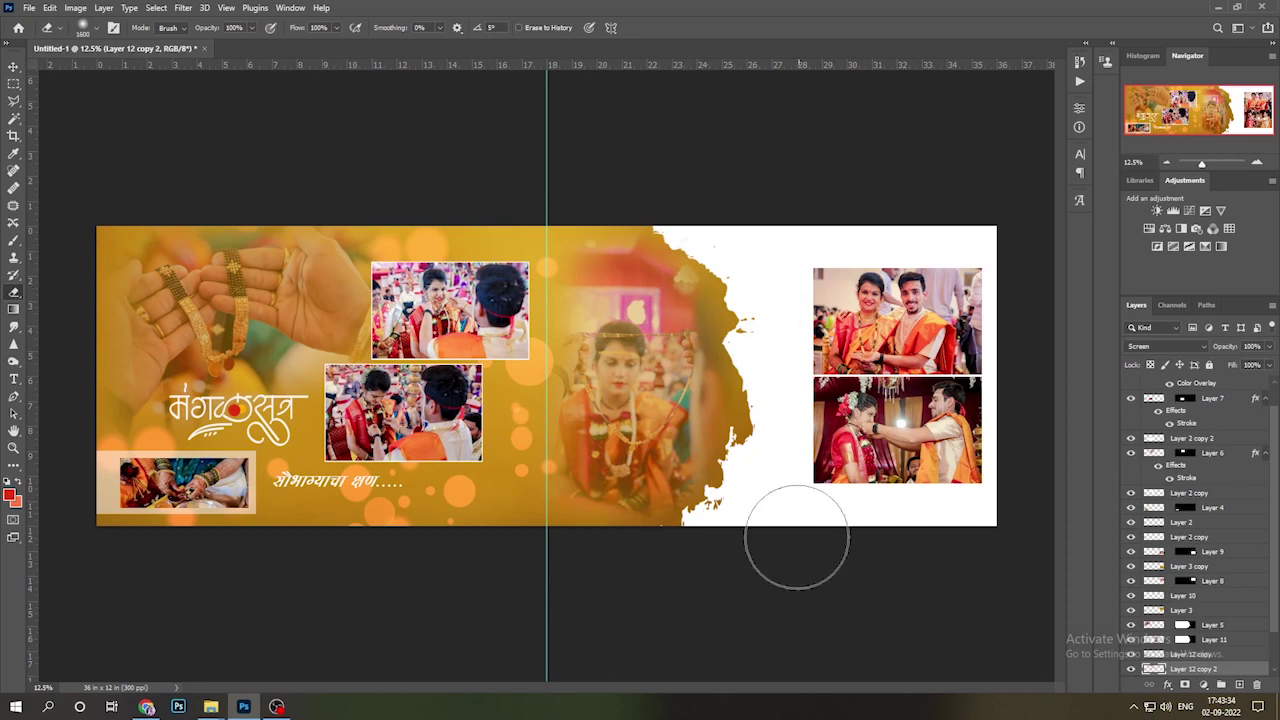
key(v)
click(950, 551)
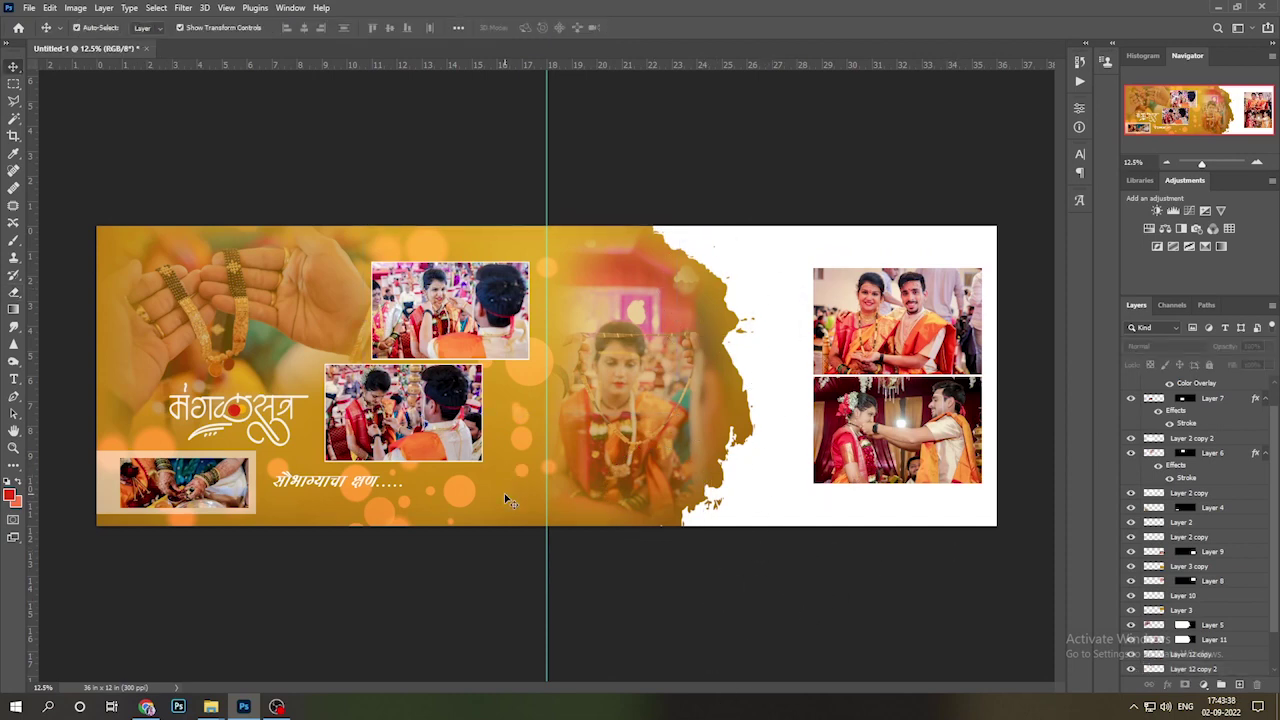
- Copy a rectangle of the white Background layer, slightly larger than the two stacked couple photos, to a new layer
key(m)
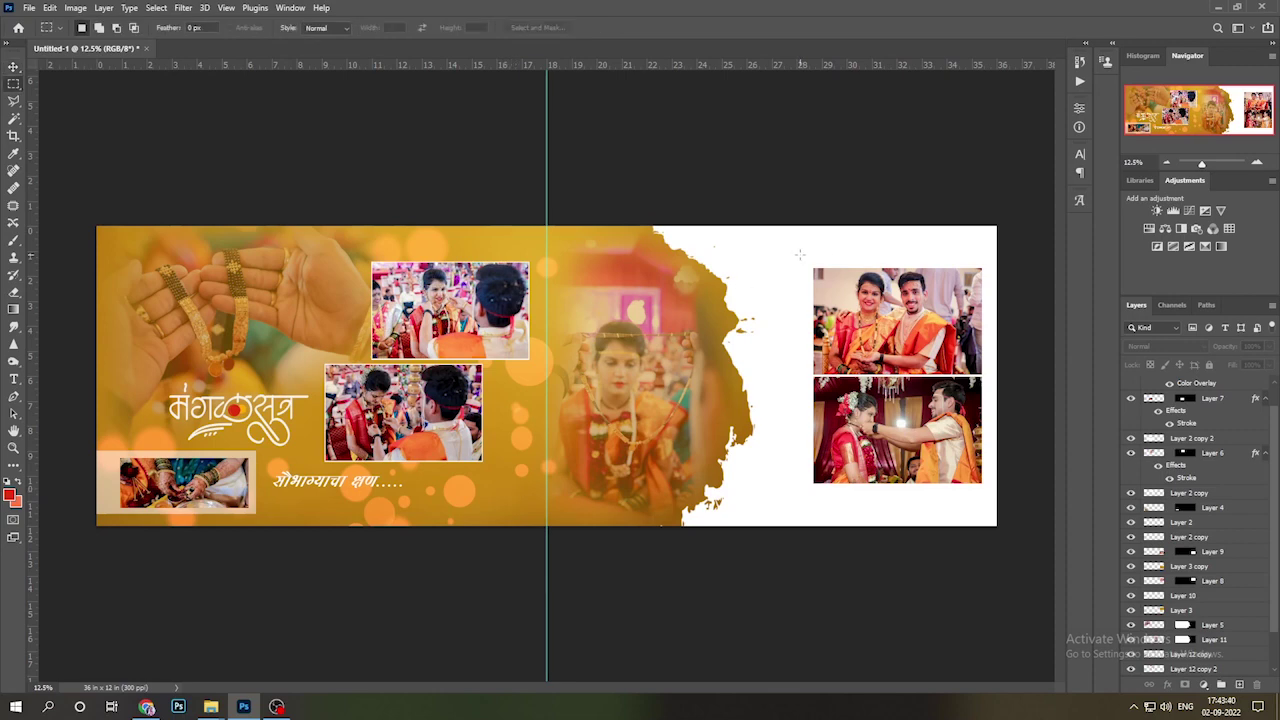
right_click(793, 257)
key(Escape)
drag(1275, 499, 1273, 629)
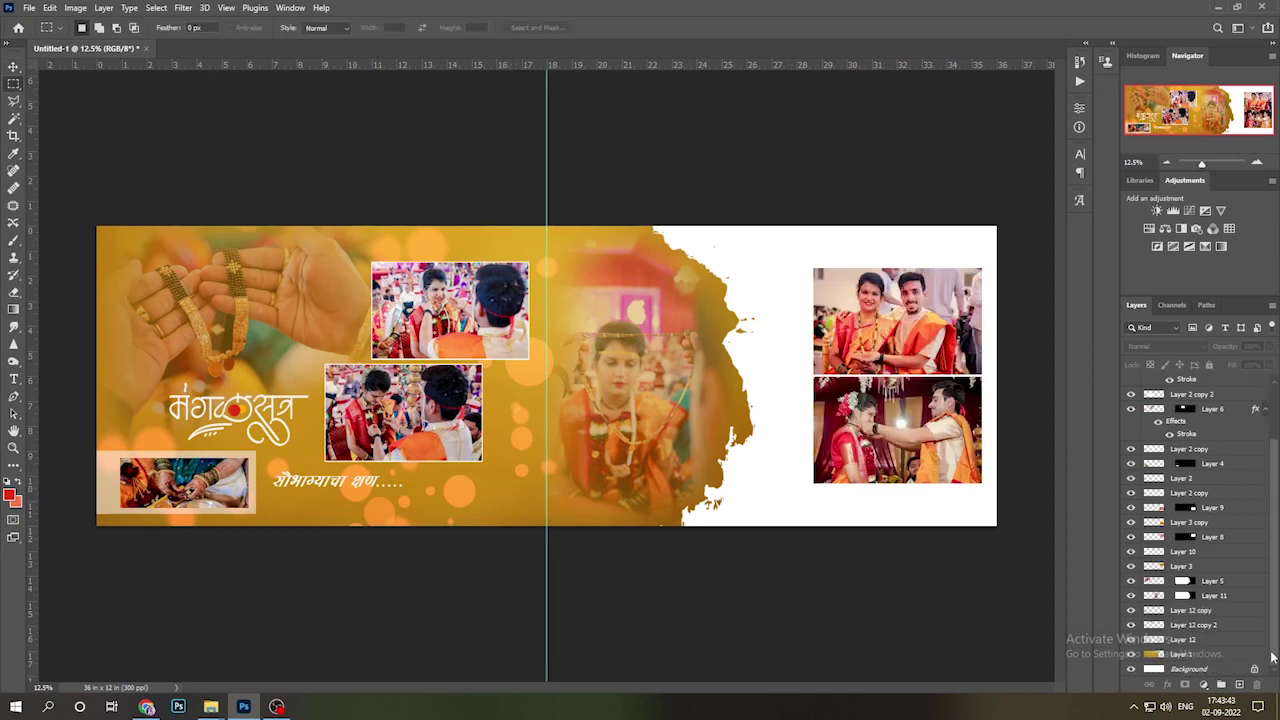
click(1200, 668)
drag(793, 259, 991, 495)
key(ctrl+j)
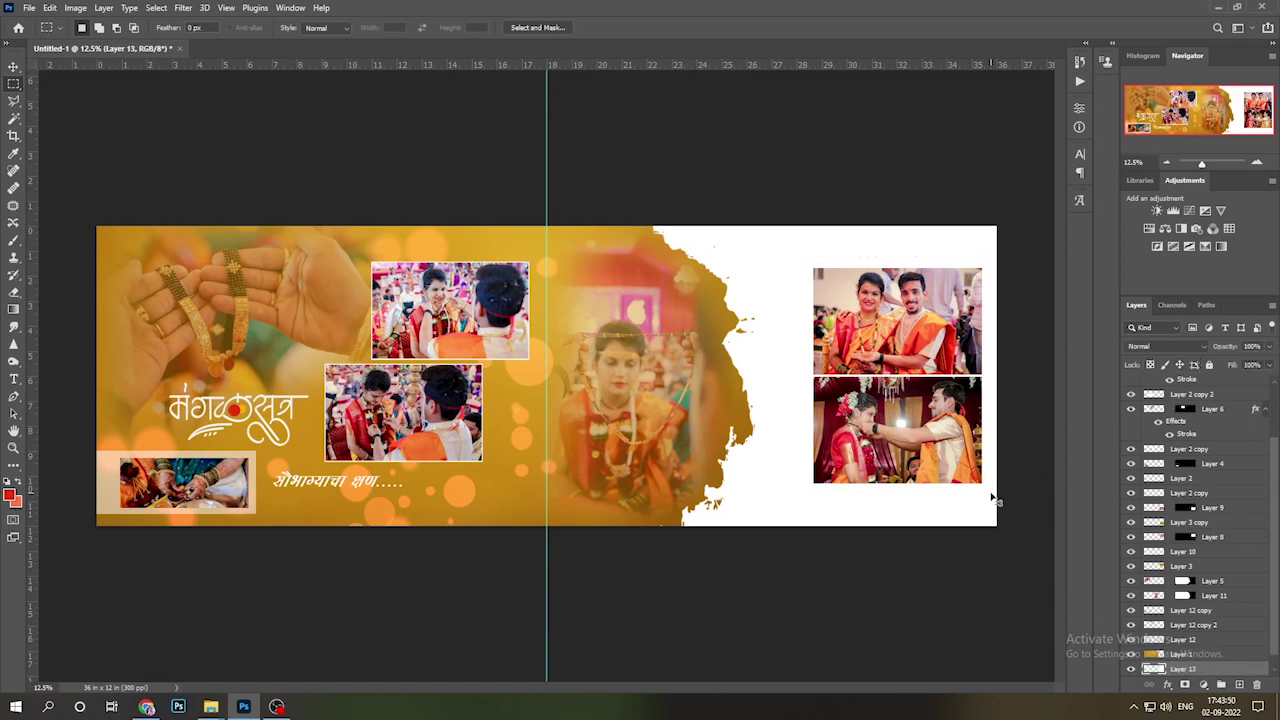
- Apply a Color Overlay in gold sampled from the spread to the rectangle behind the stacked couple photos and narrow it to about 7.55 in
key(v)
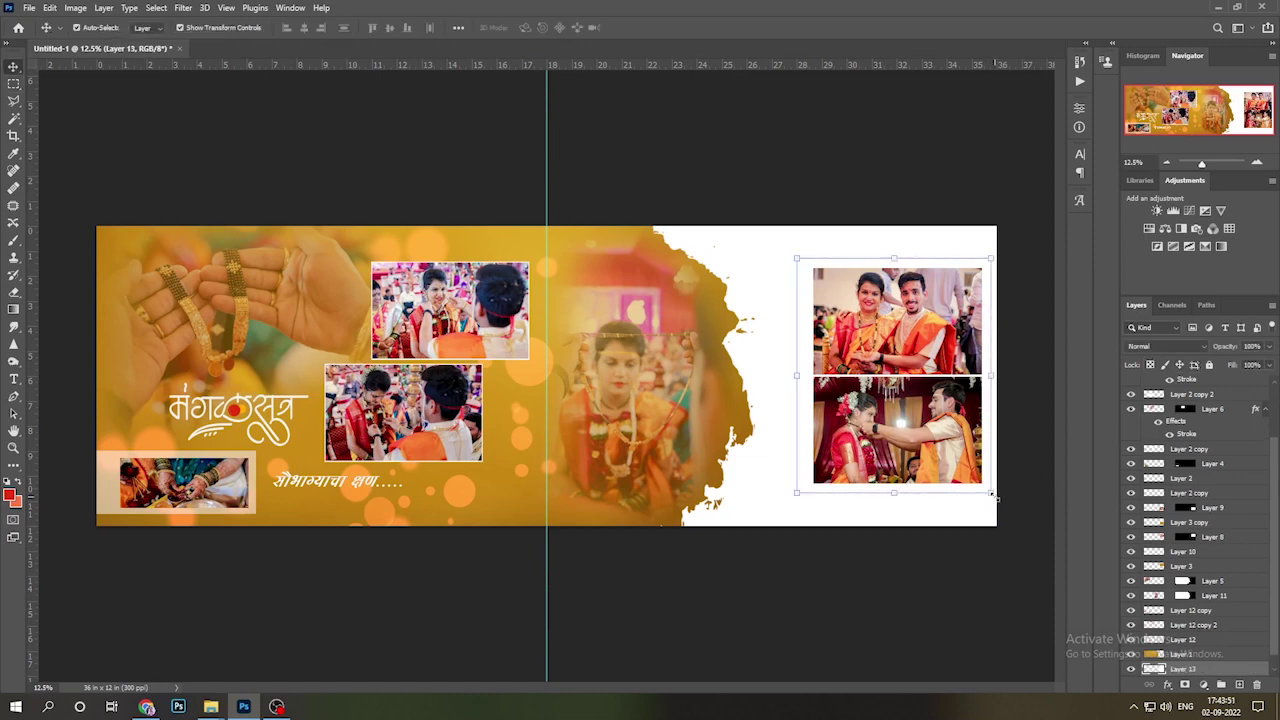
double_click(1224, 672)
click(186, 295)
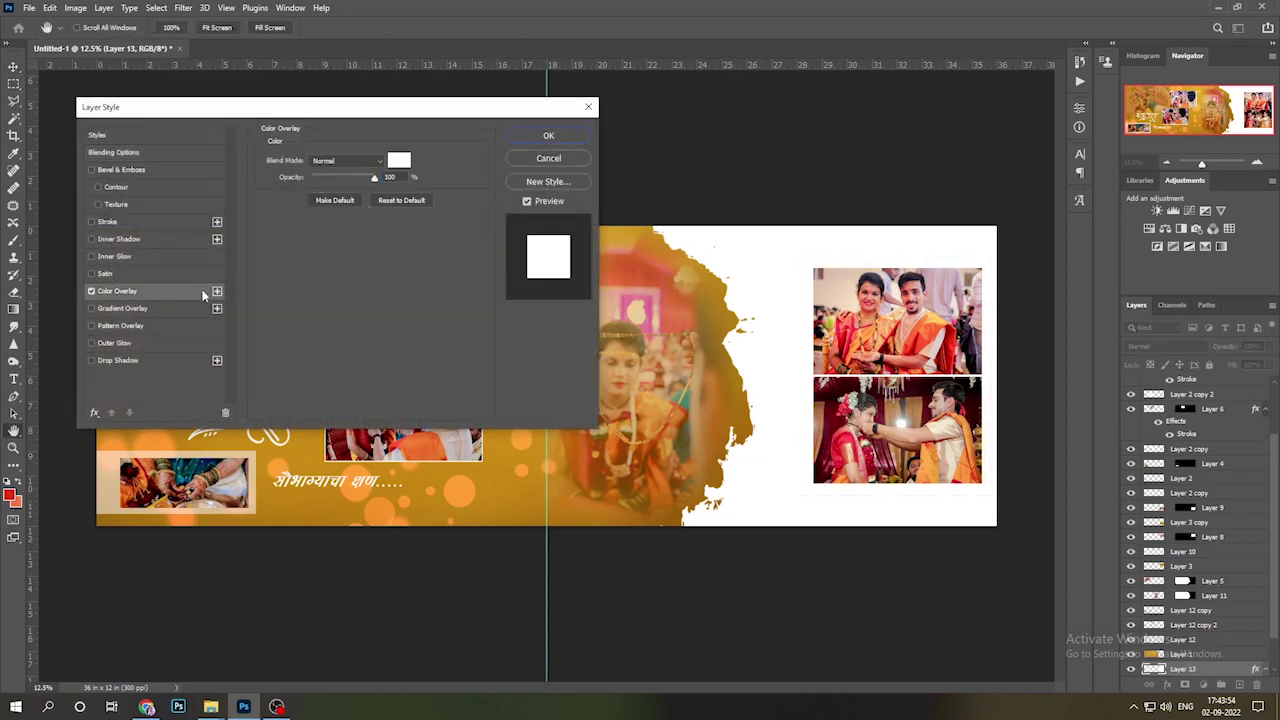
click(399, 161)
click(295, 507)
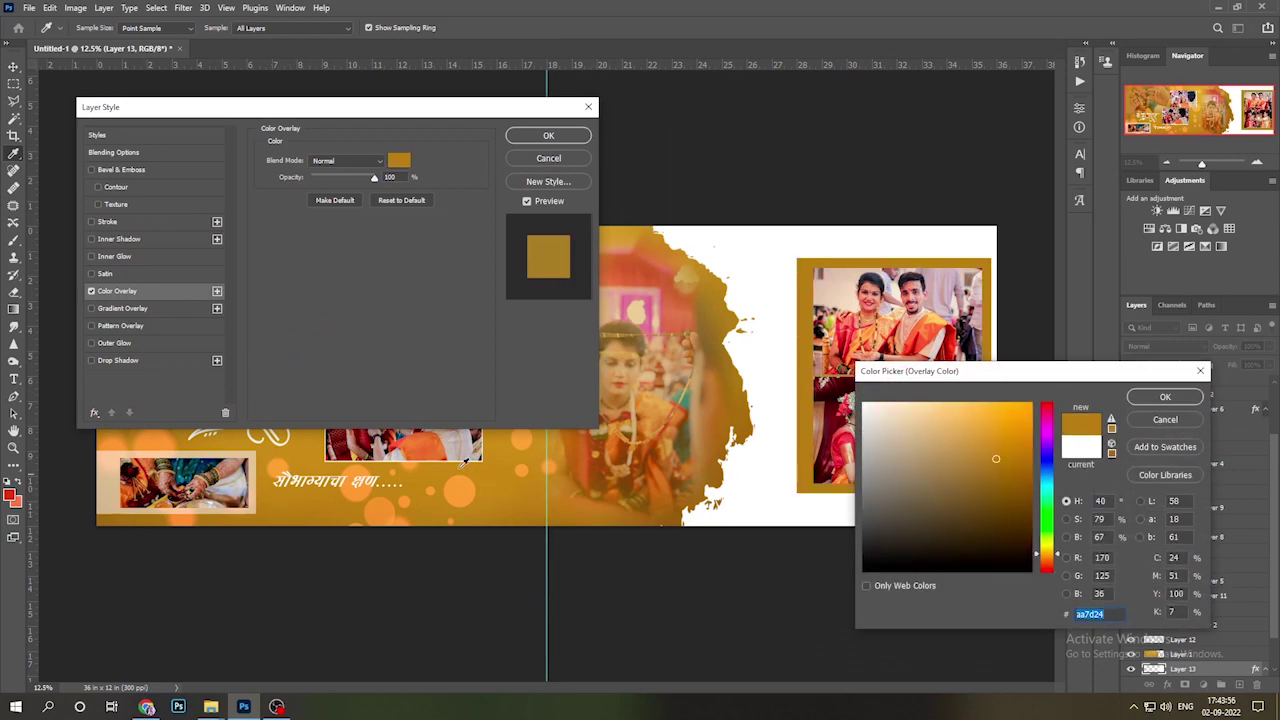
click(1165, 397)
click(548, 135)
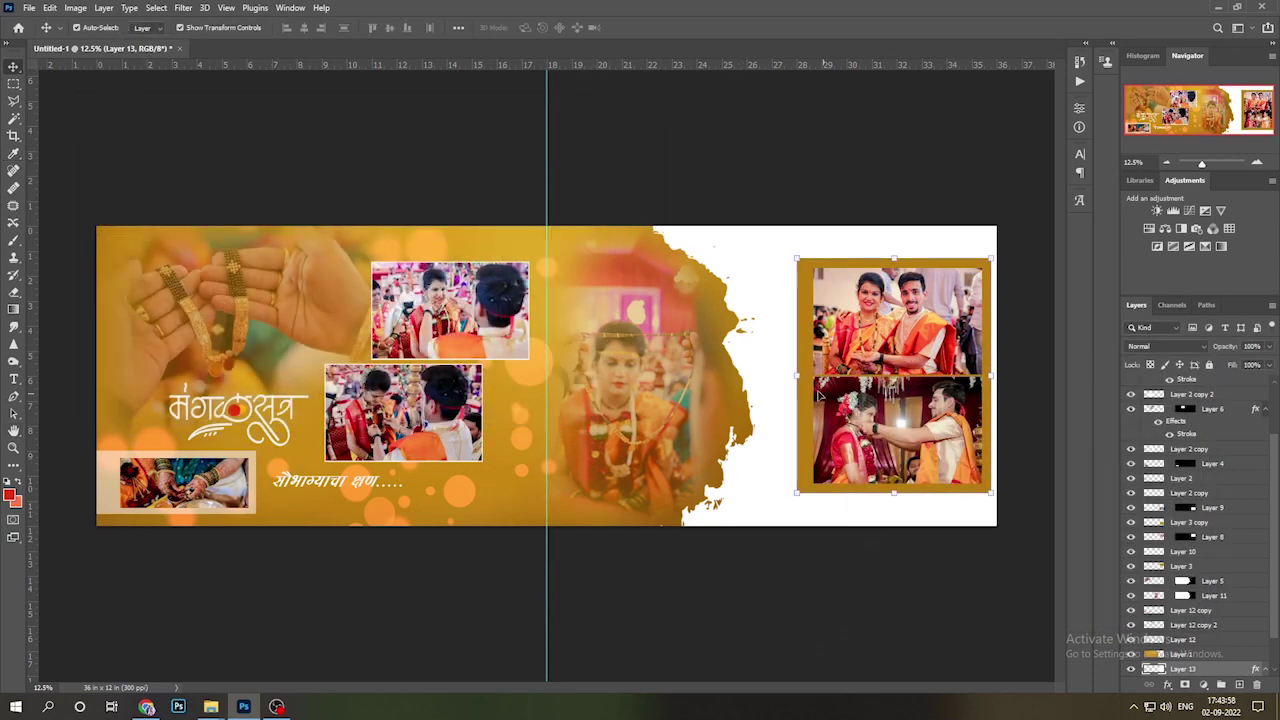
drag(798, 376, 804, 376)
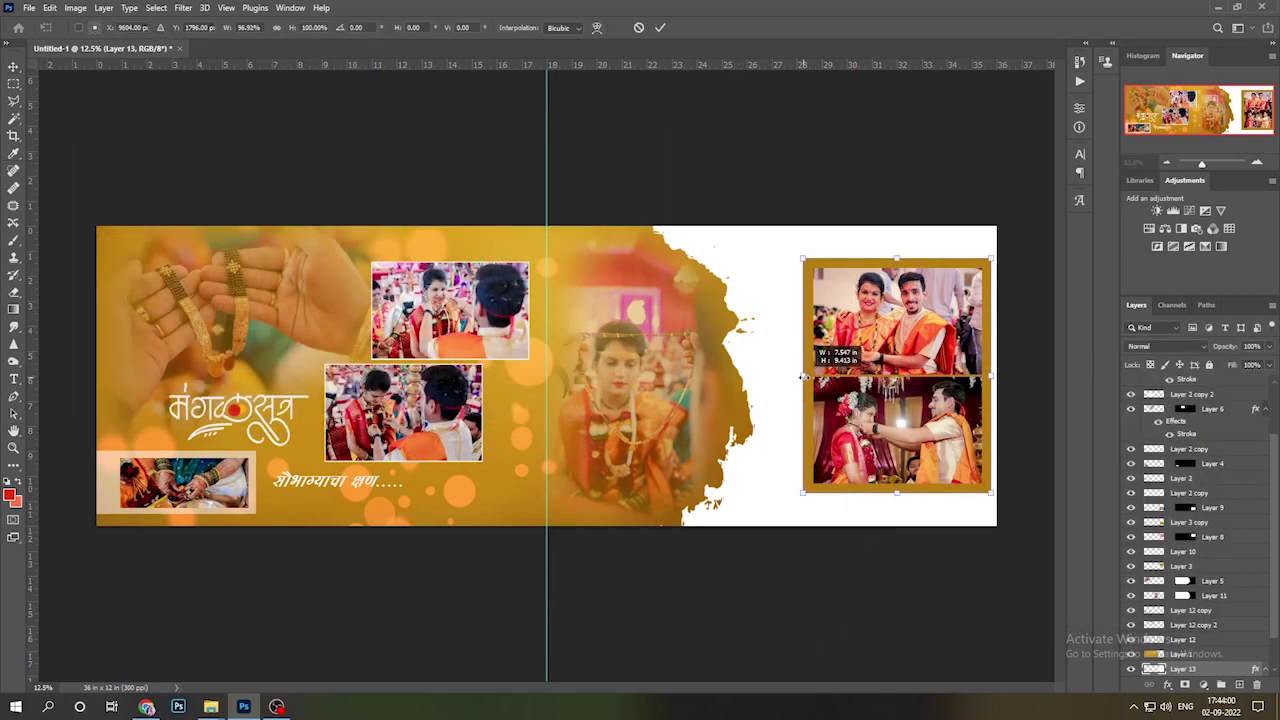
key(Return)
- Paste the copied white Stroke layer style onto both stacked couple photos inside the gold frame
click(888, 355)
shift+click(896, 432)
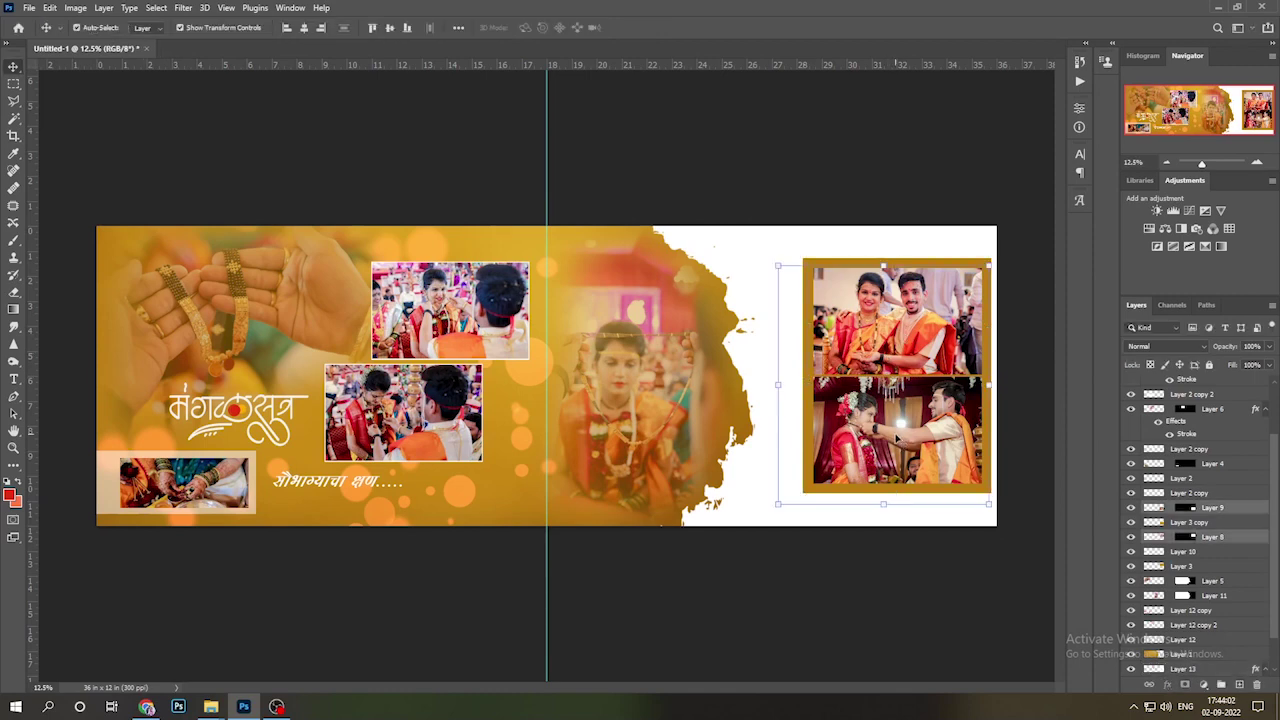
right_click(1233, 520)
click(1190, 443)
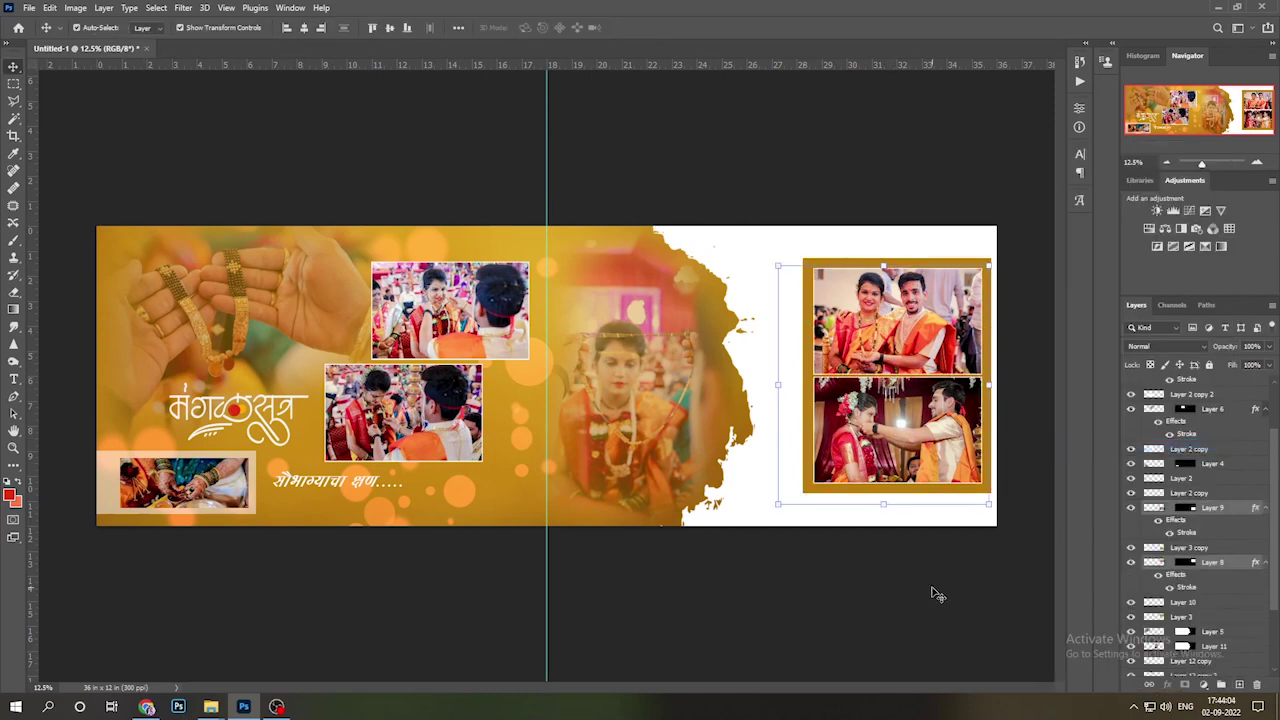
click(870, 620)
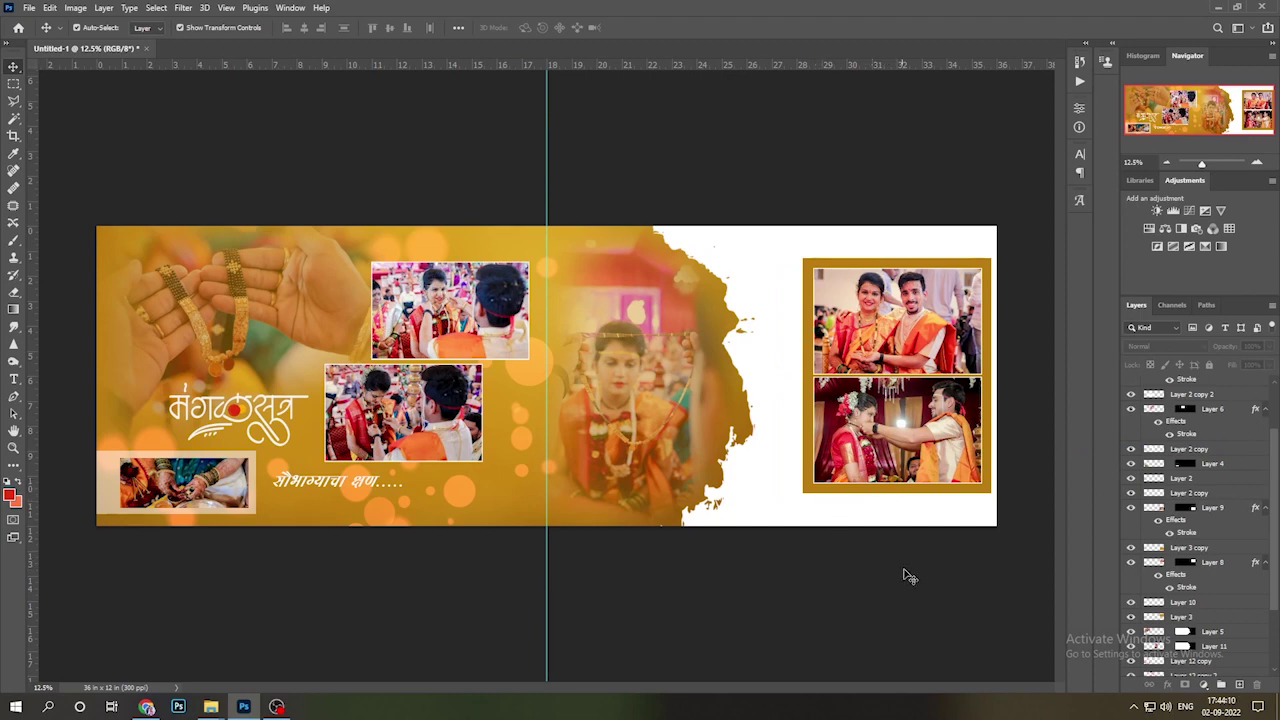
click(818, 490)
click(870, 470)
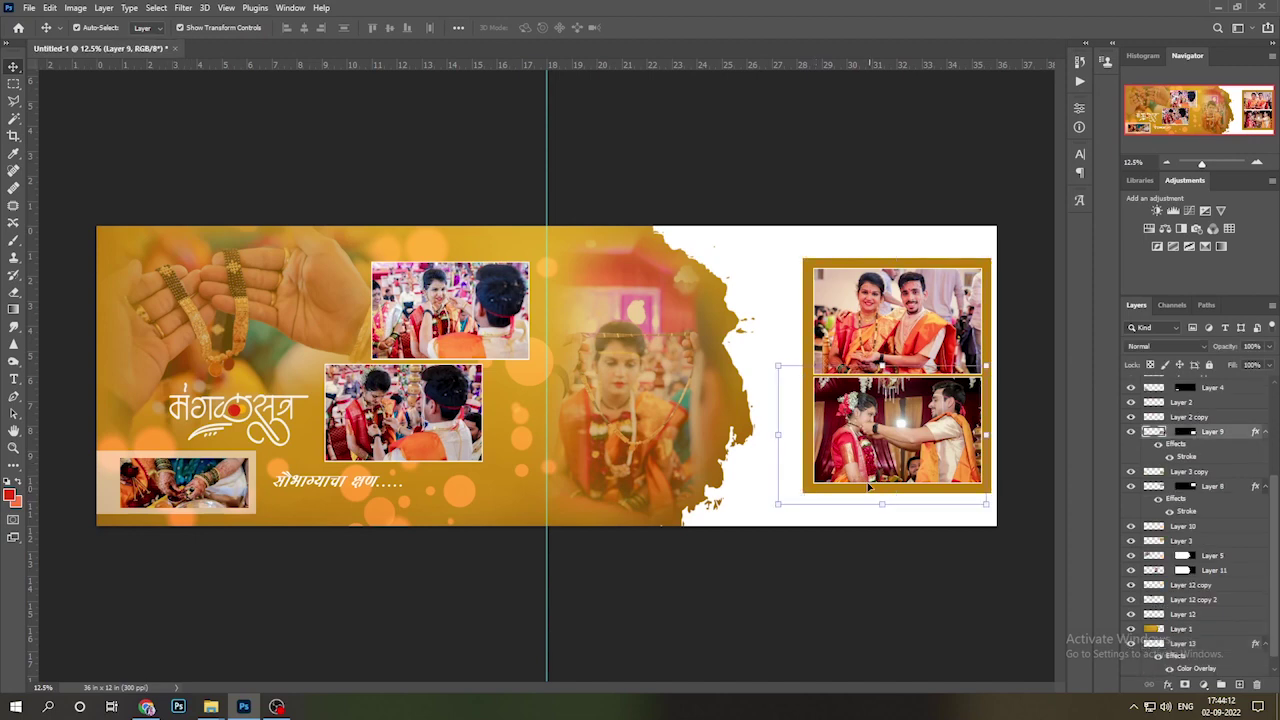
click(843, 580)
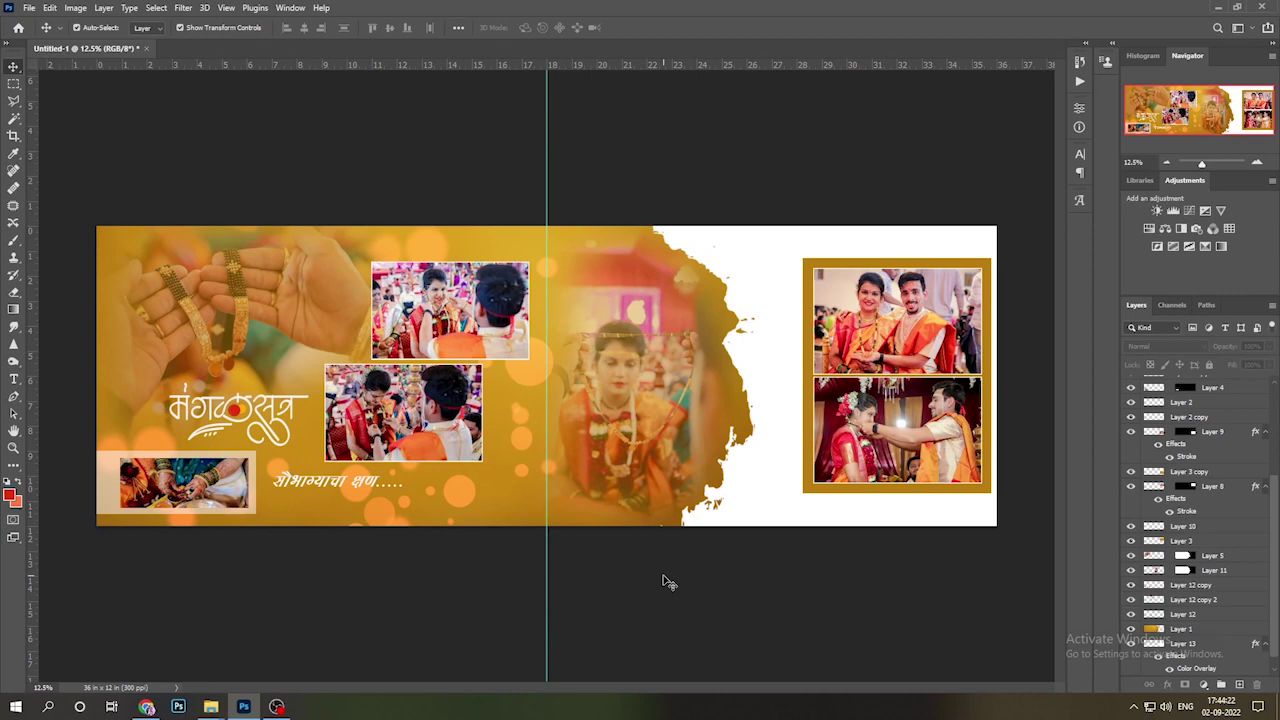
click(618, 401)
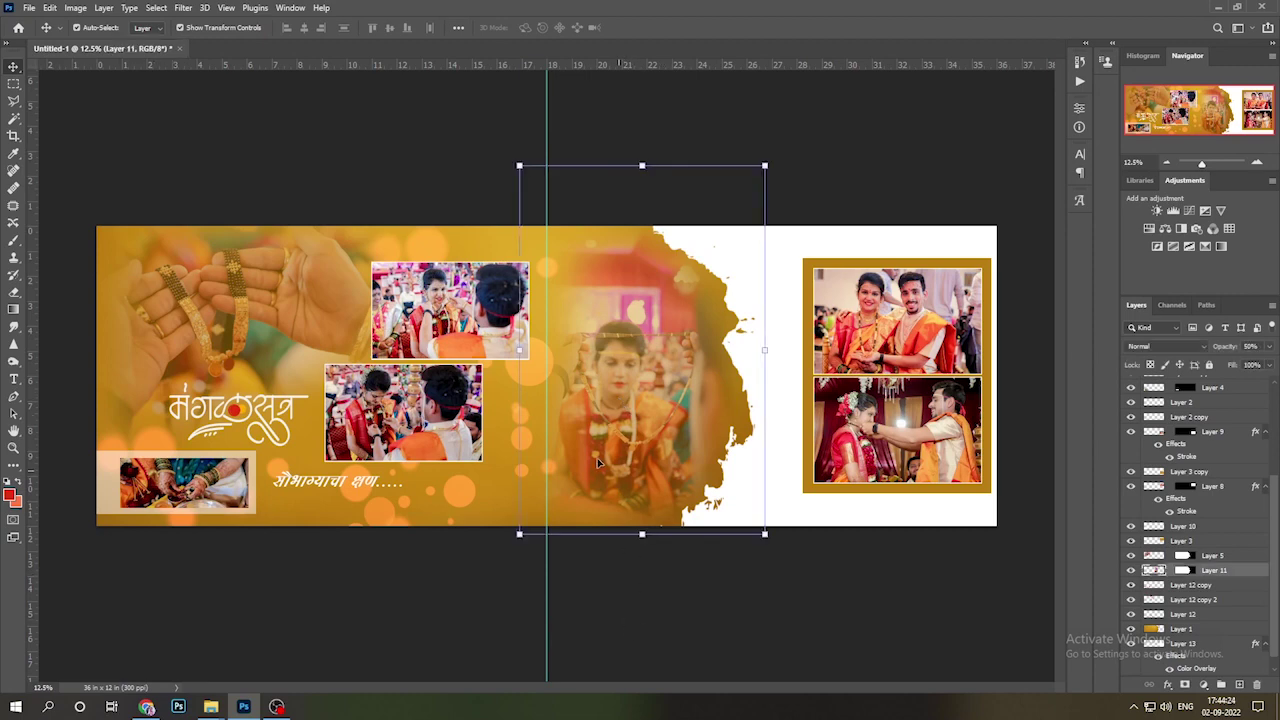
click(671, 663)
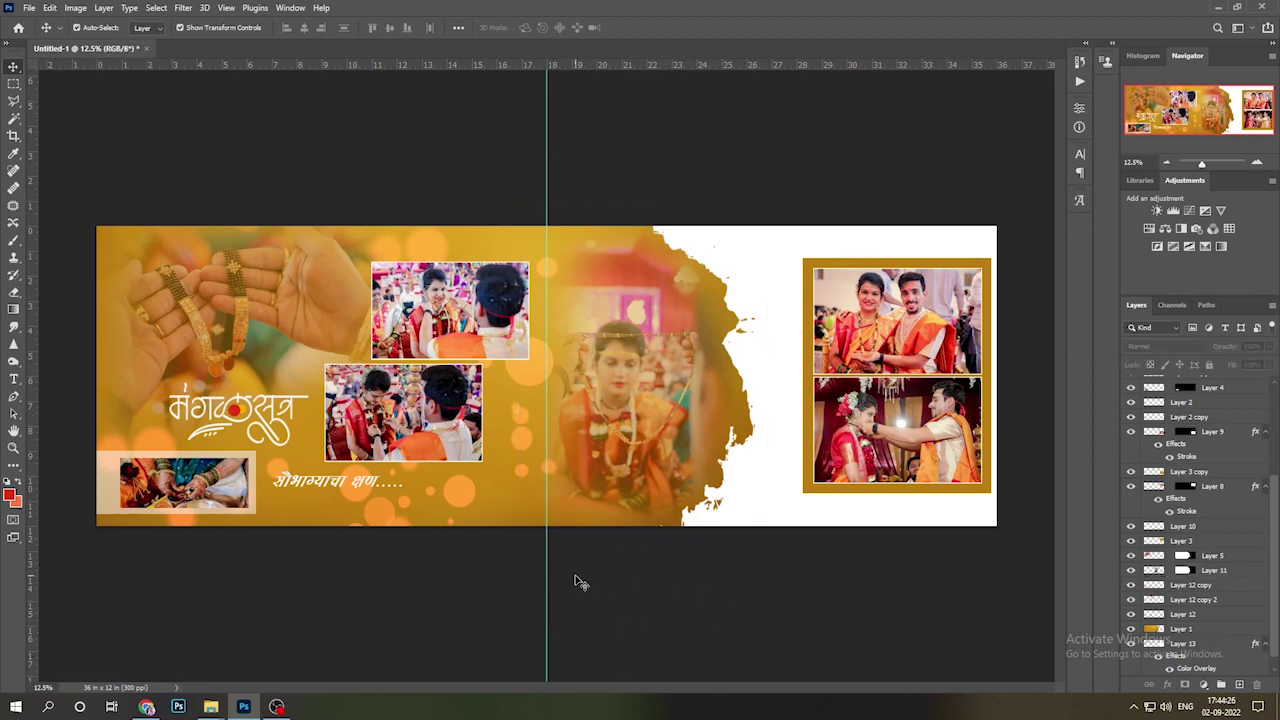
click(673, 484)
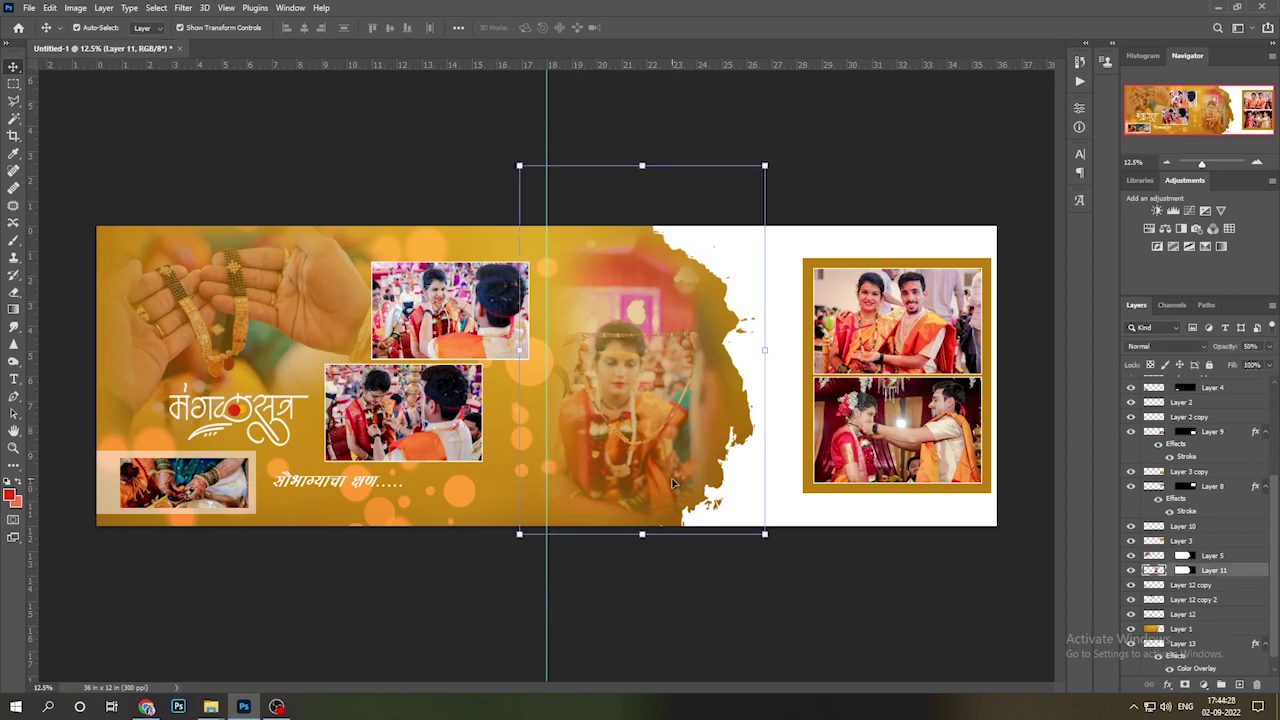
- Copy the lower of the two overlapping framed couple photos and paste it as a layer clipped to the faded bride photo
click(406, 432)
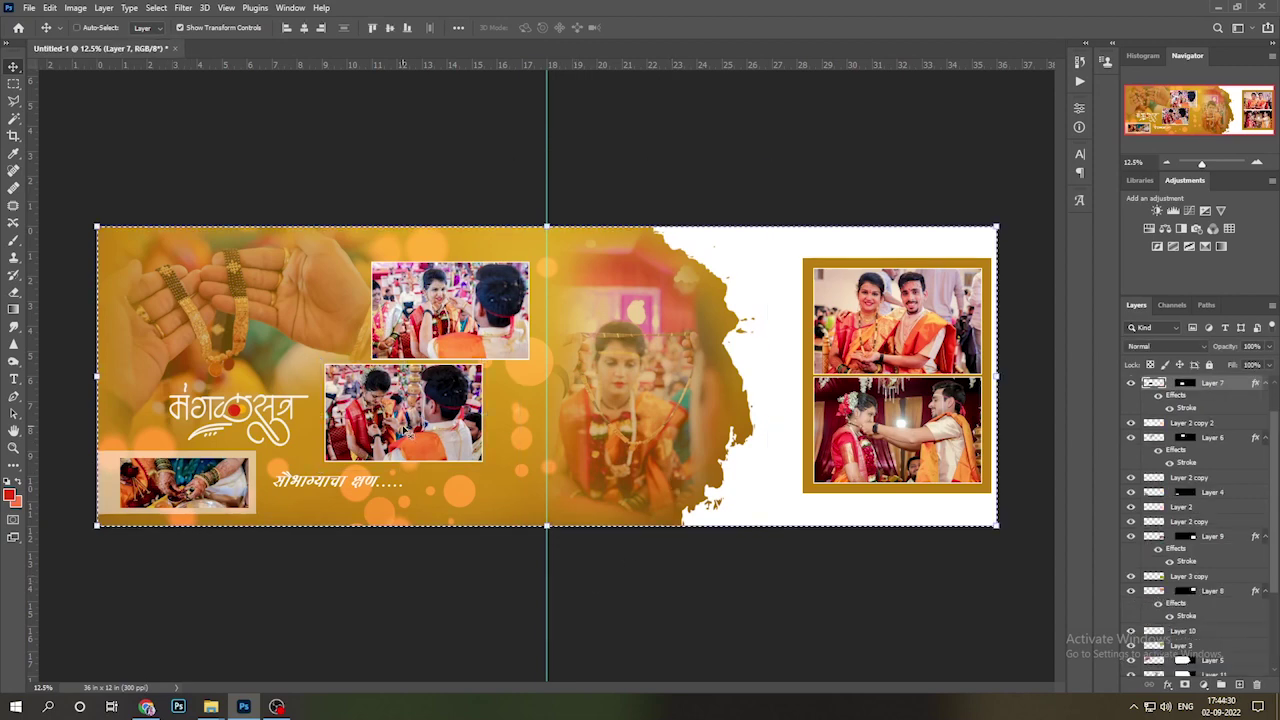
click(628, 430)
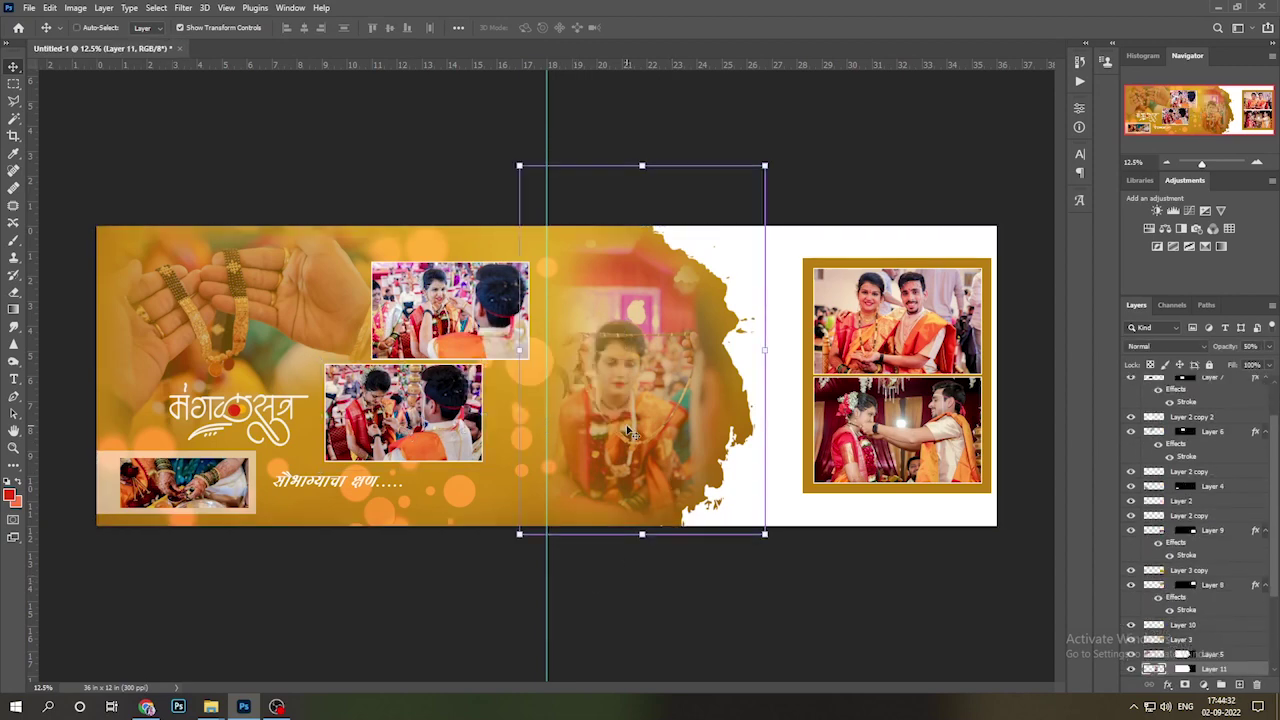
key(ctrl+v)
- Enlarge the clipped photo to about 559% and position it so the hands fastening the mangalsutra fill the faded area
key(ctrl+t)
drag(547, 318, 585, 6)
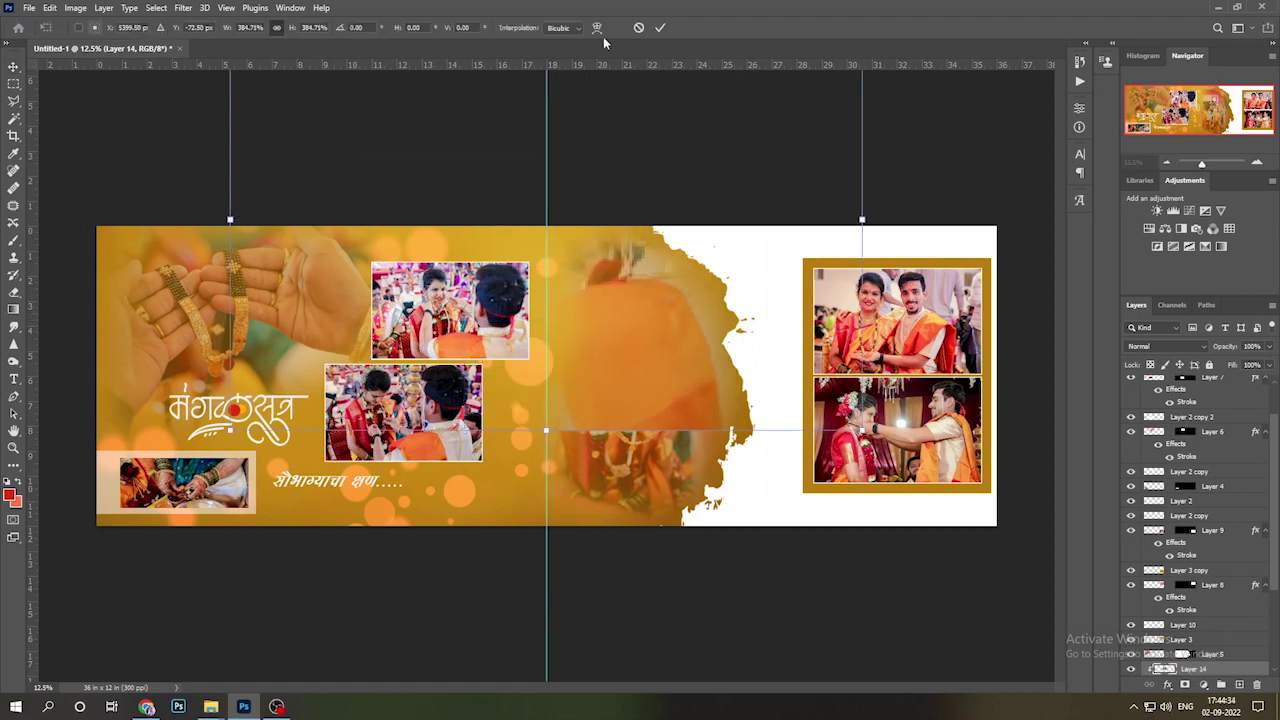
drag(665, 244, 820, 332)
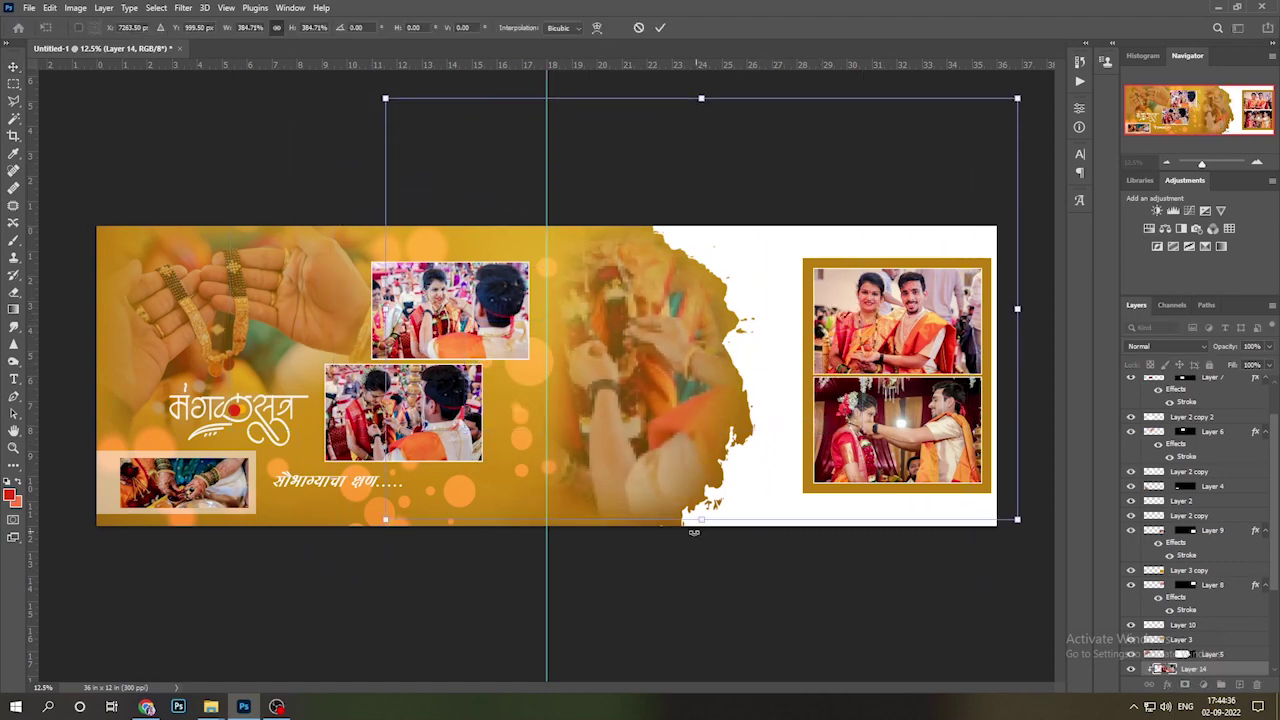
drag(702, 517, 710, 708)
drag(667, 411, 734, 333)
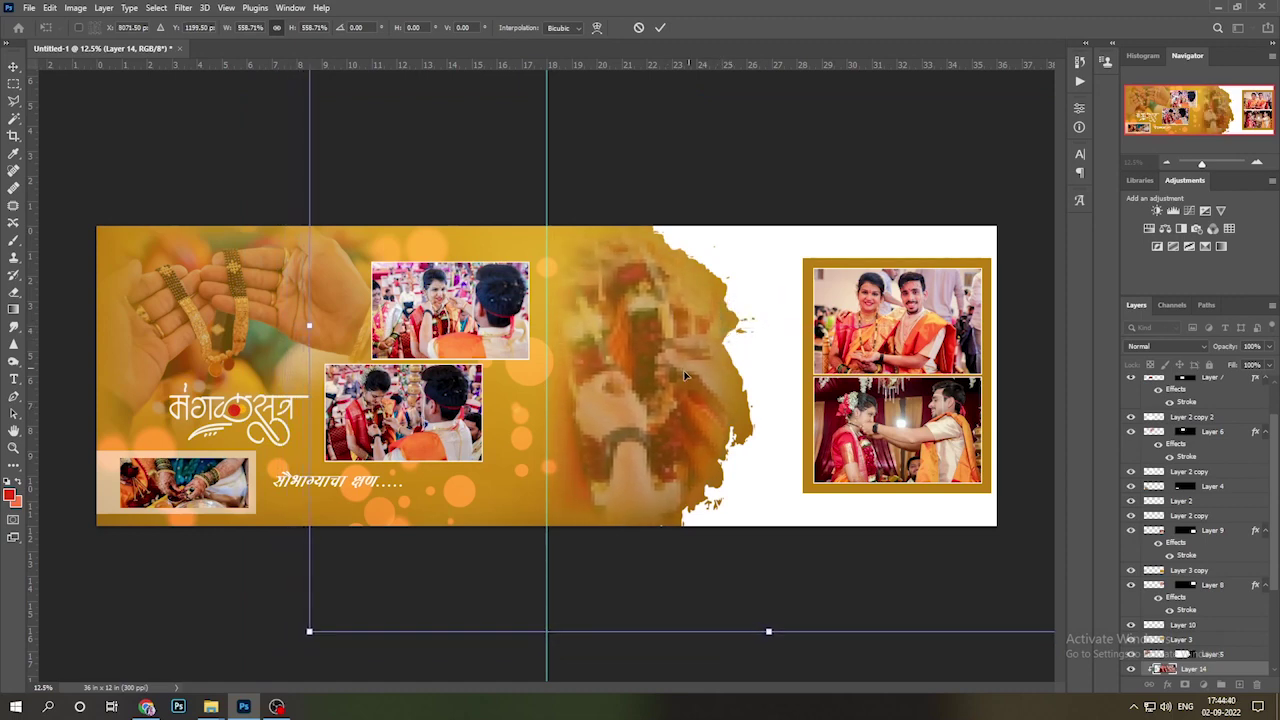
key(Return)
key(Return)
click(648, 598)
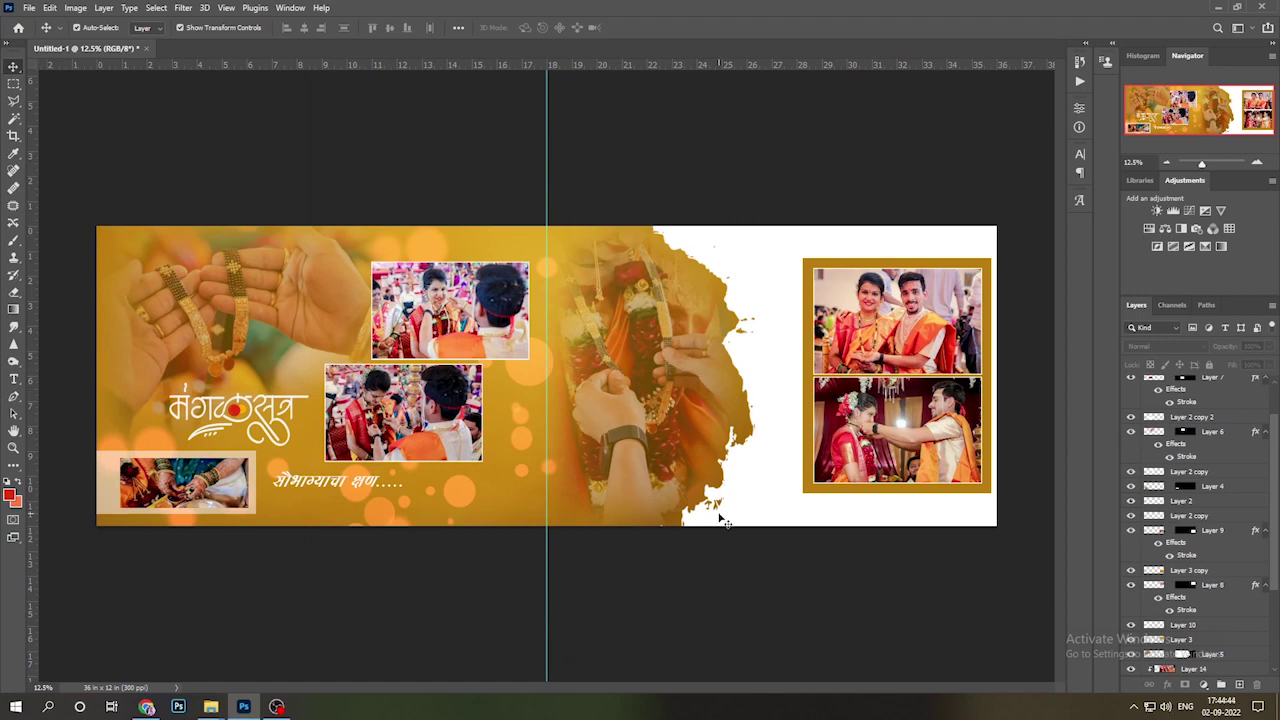
- Preview the whole album spread in full-screen mode at a larger magnification
key(f)
key(f)
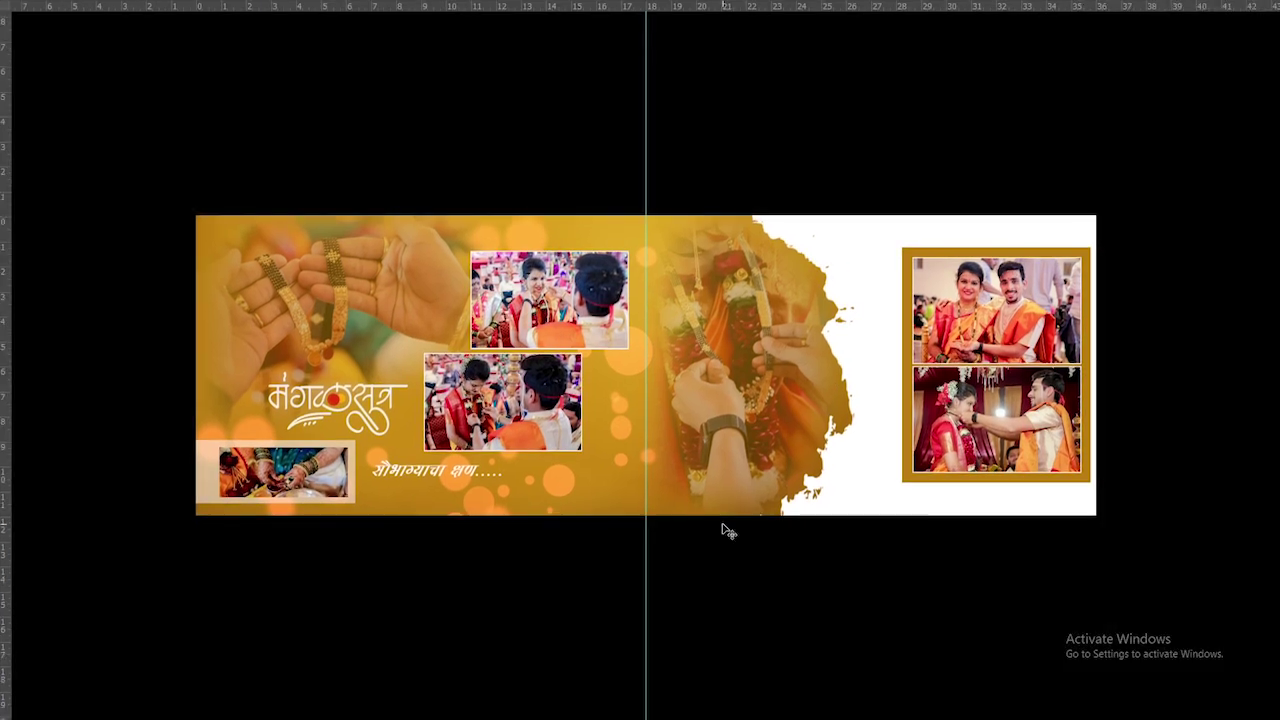
key(ctrl+plus)
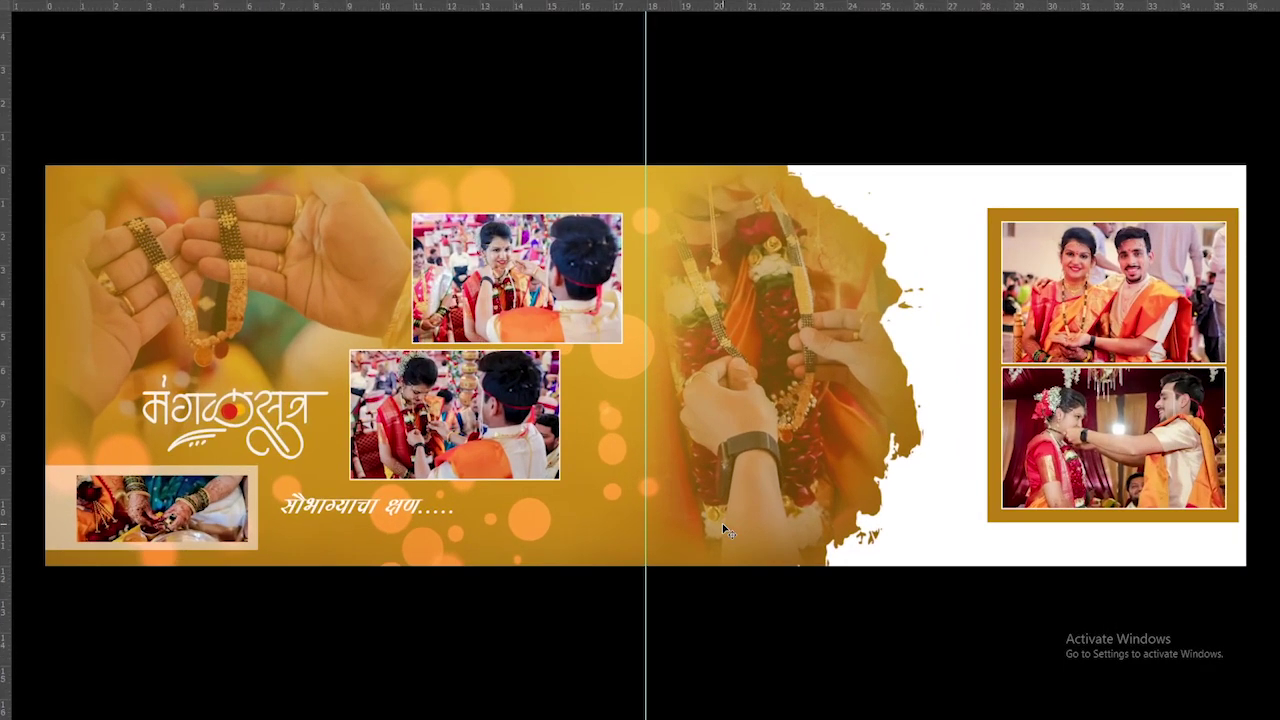